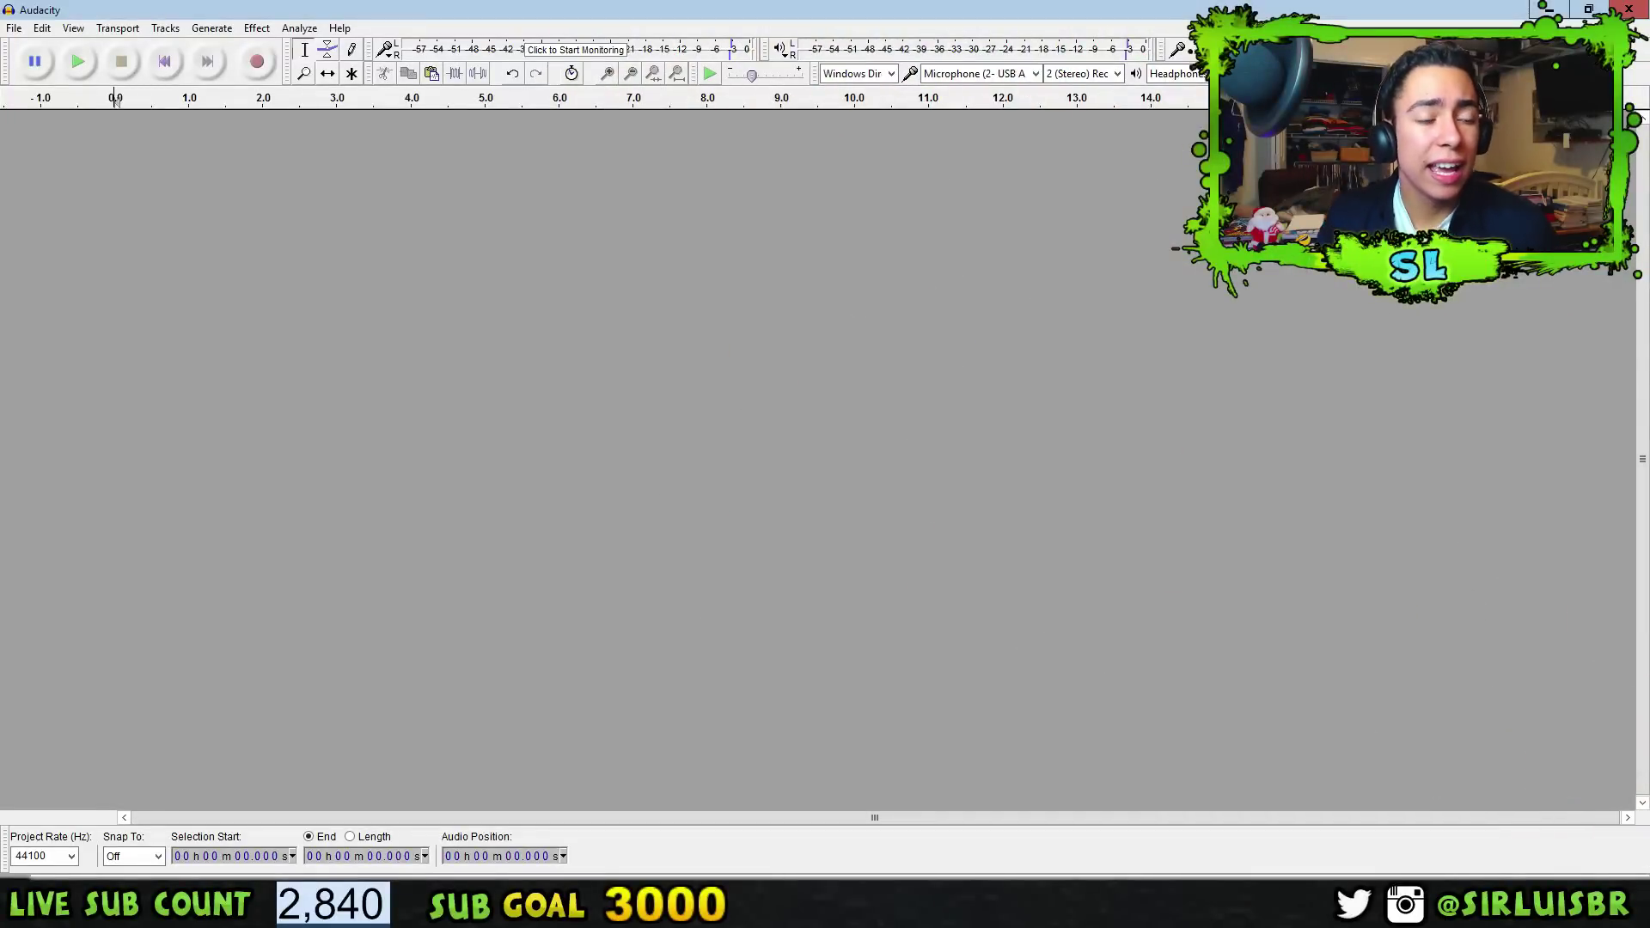
Bring up the File menu's open-audio dialog and close it without opening a file.
click(15, 28)
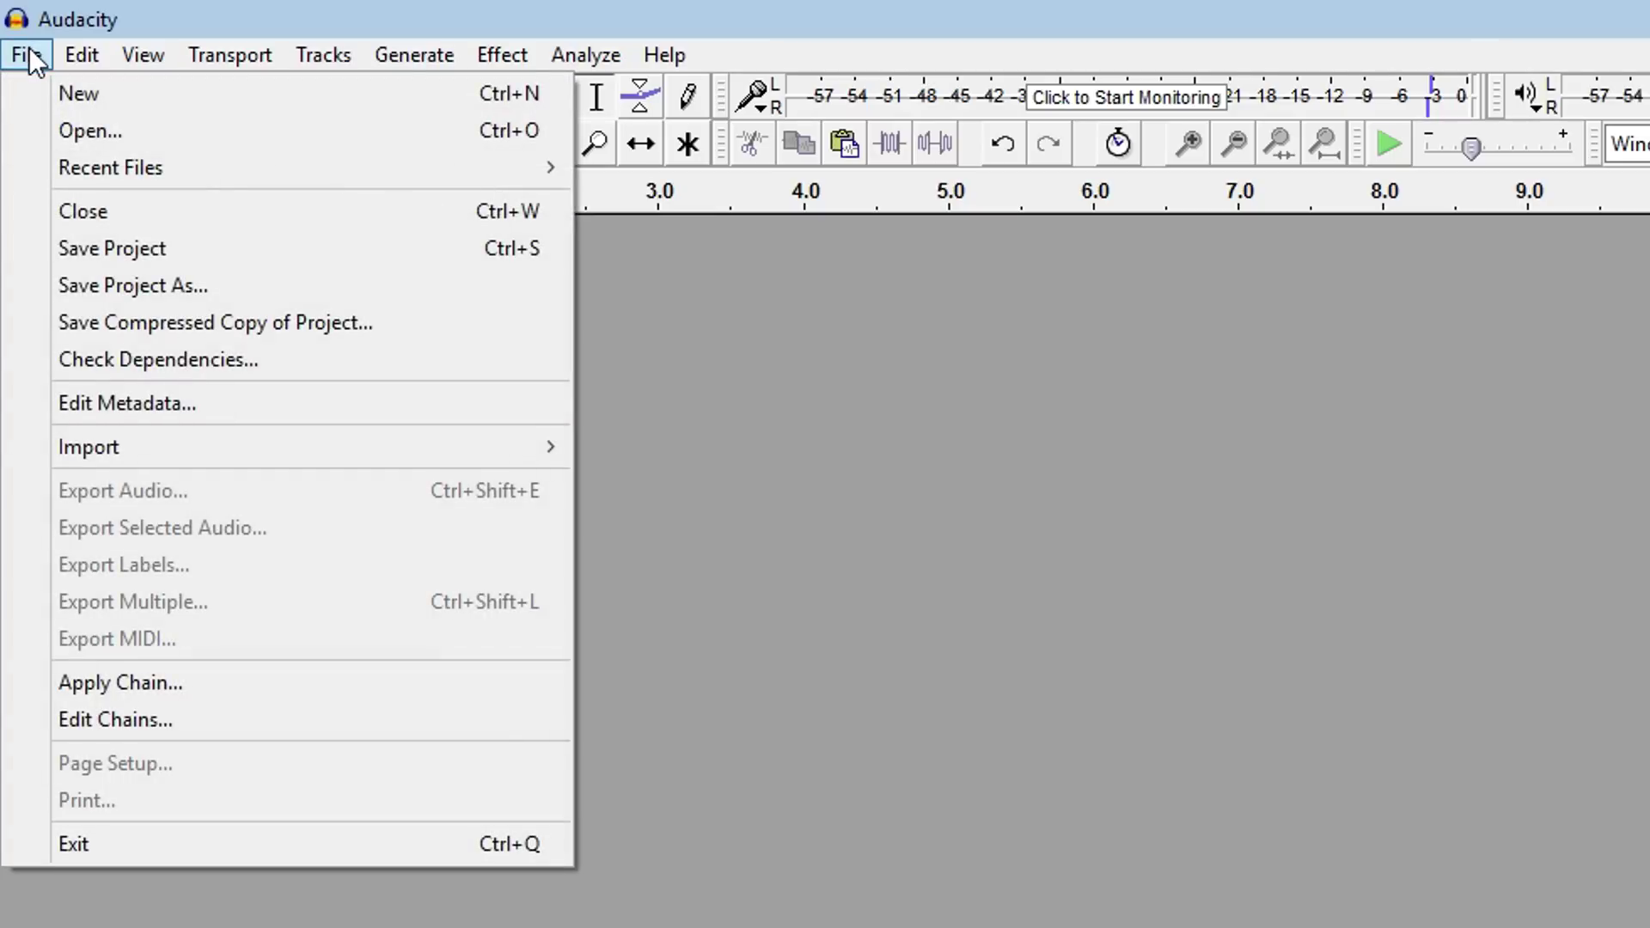
click(66, 129)
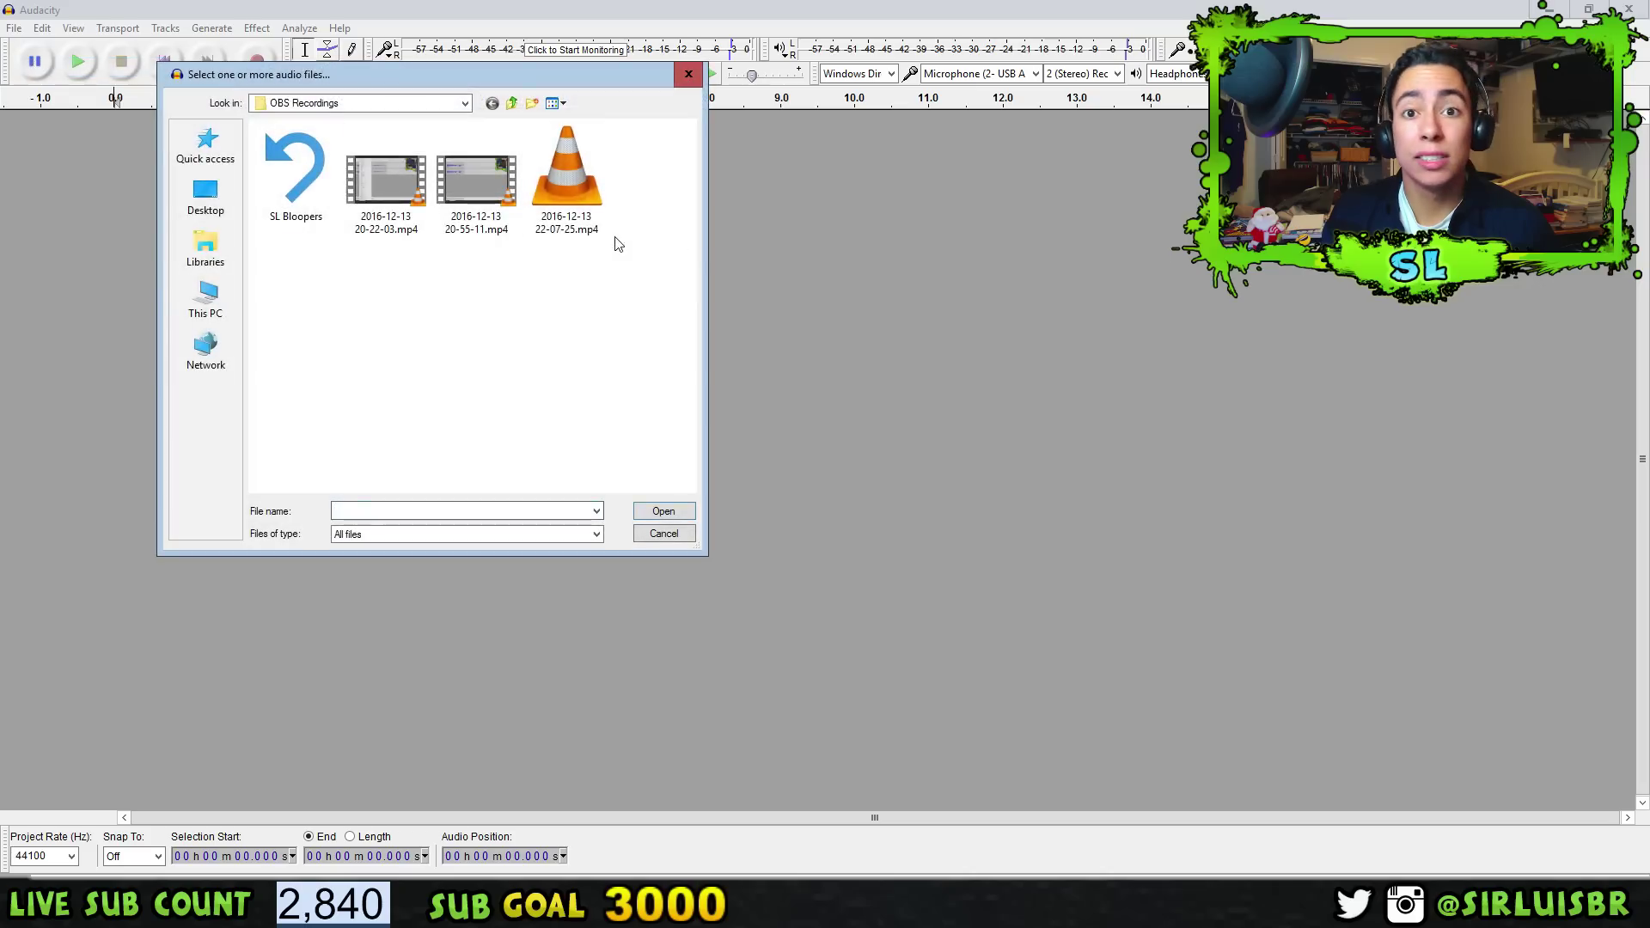
click(688, 78)
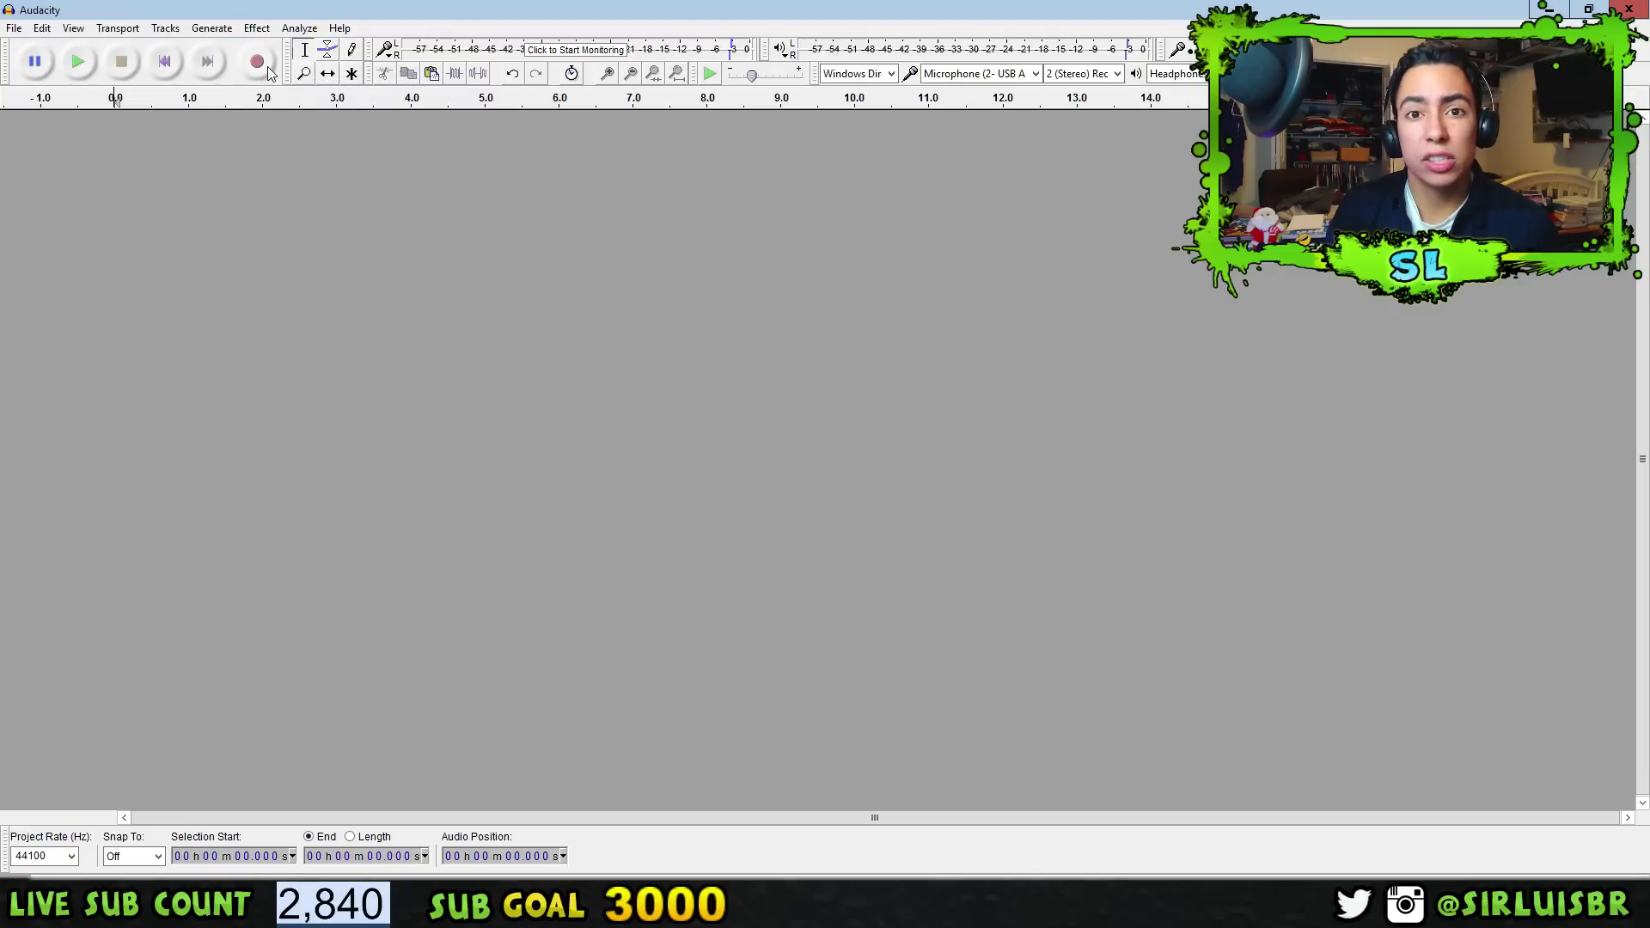
Record a short voice clip into a new stereo track and play it back.
click(268, 69)
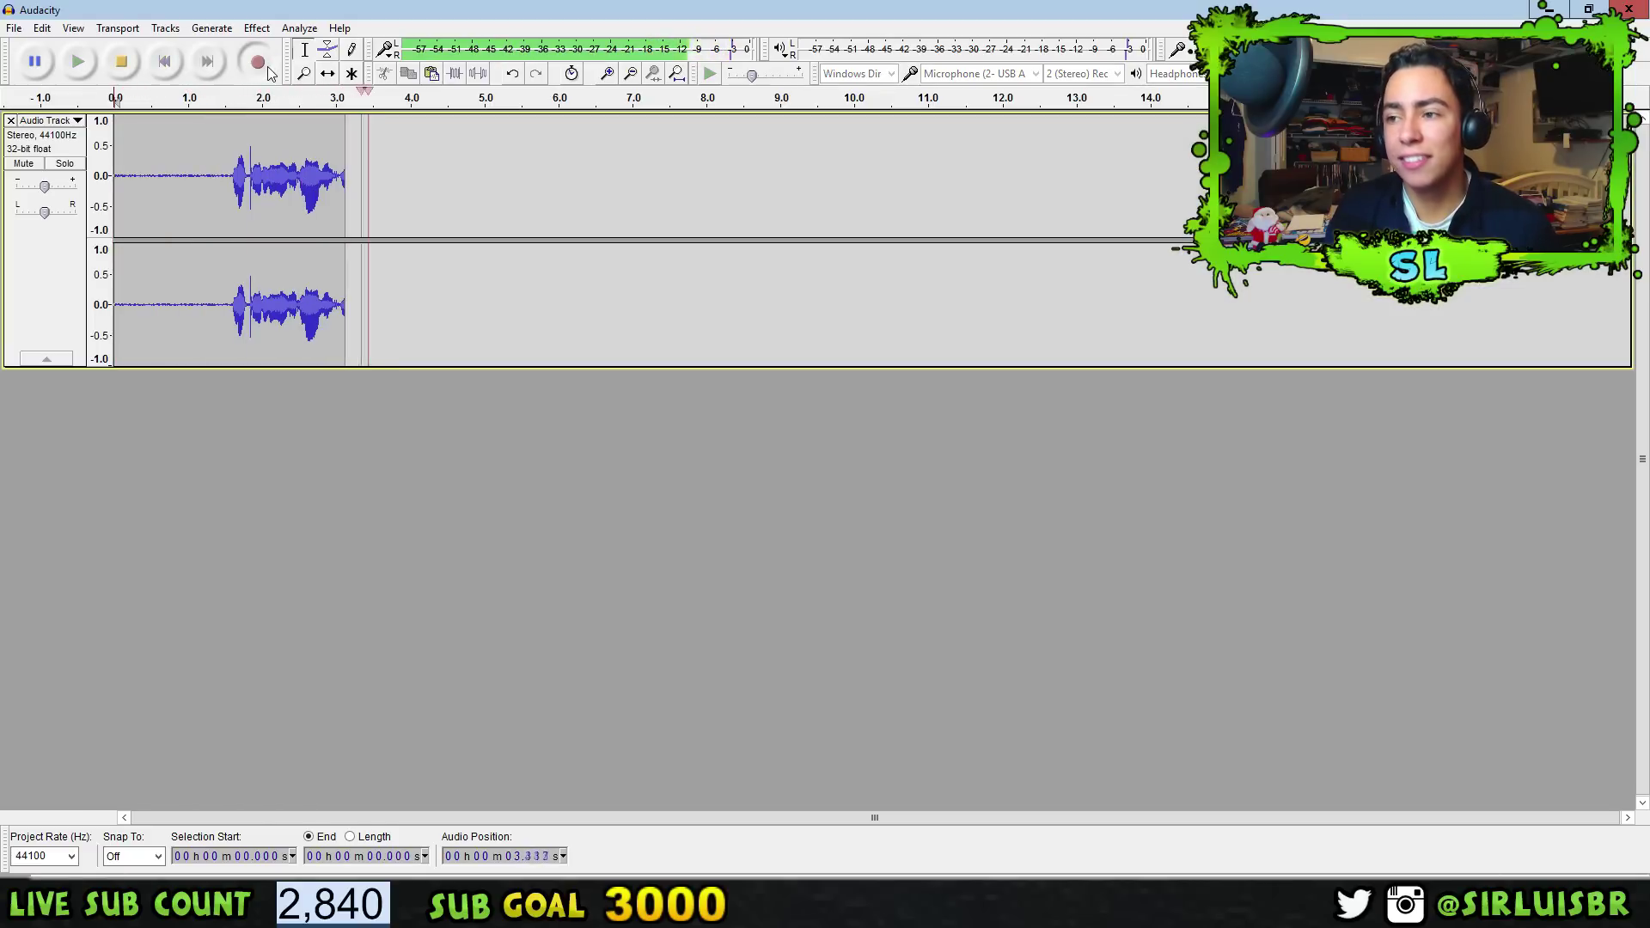
click(121, 62)
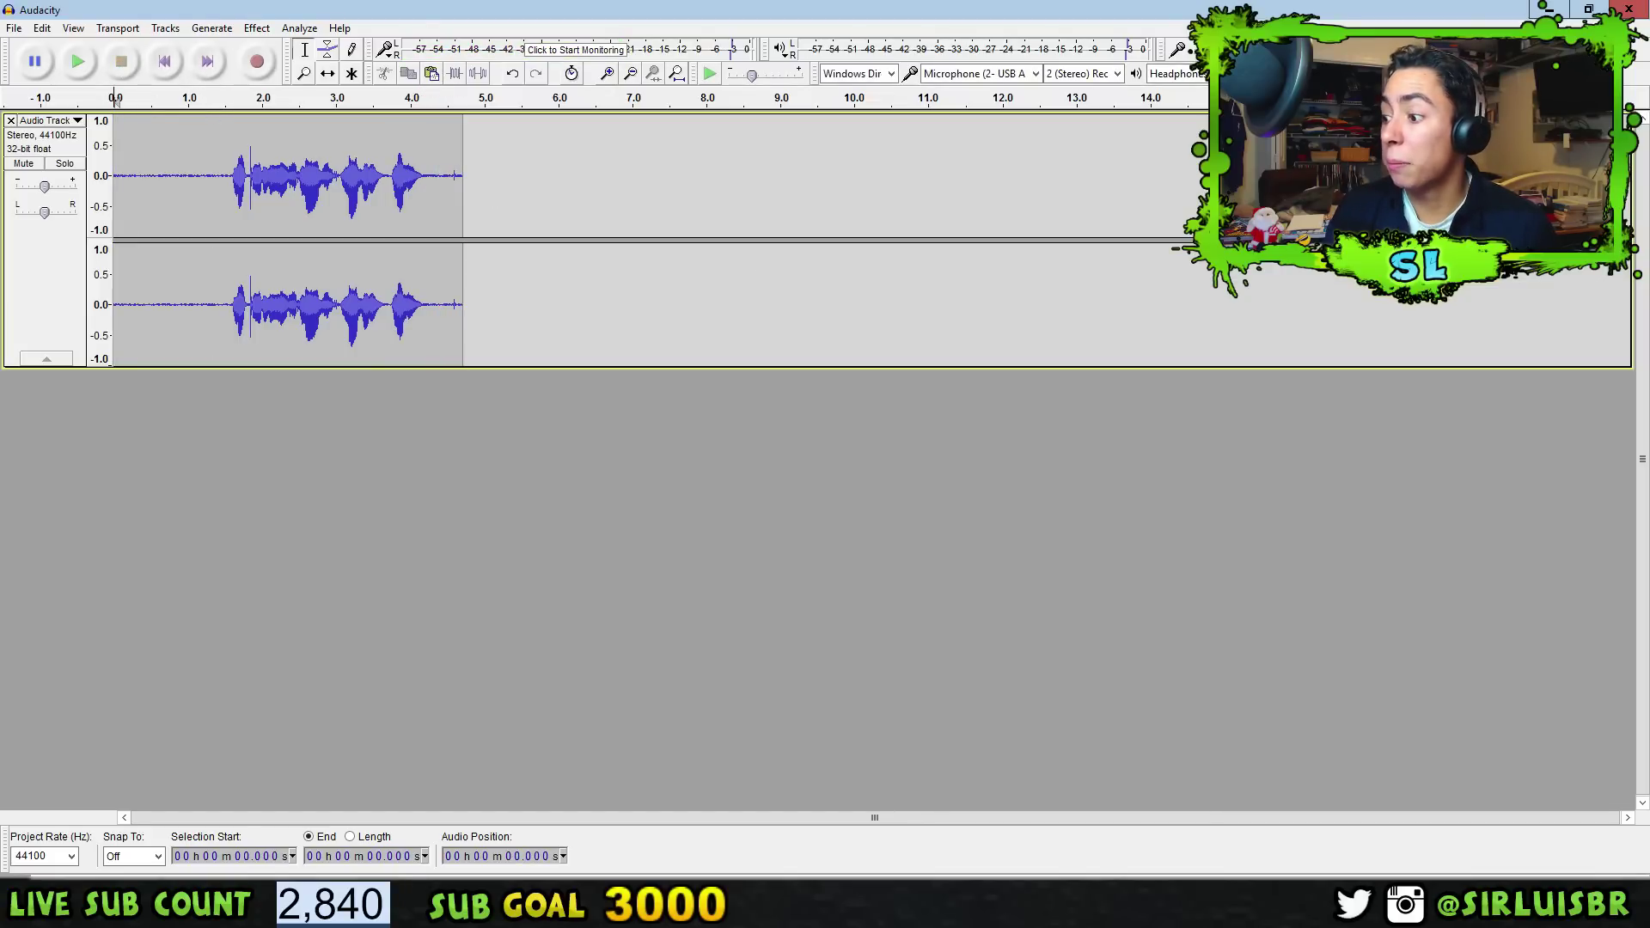
click(78, 62)
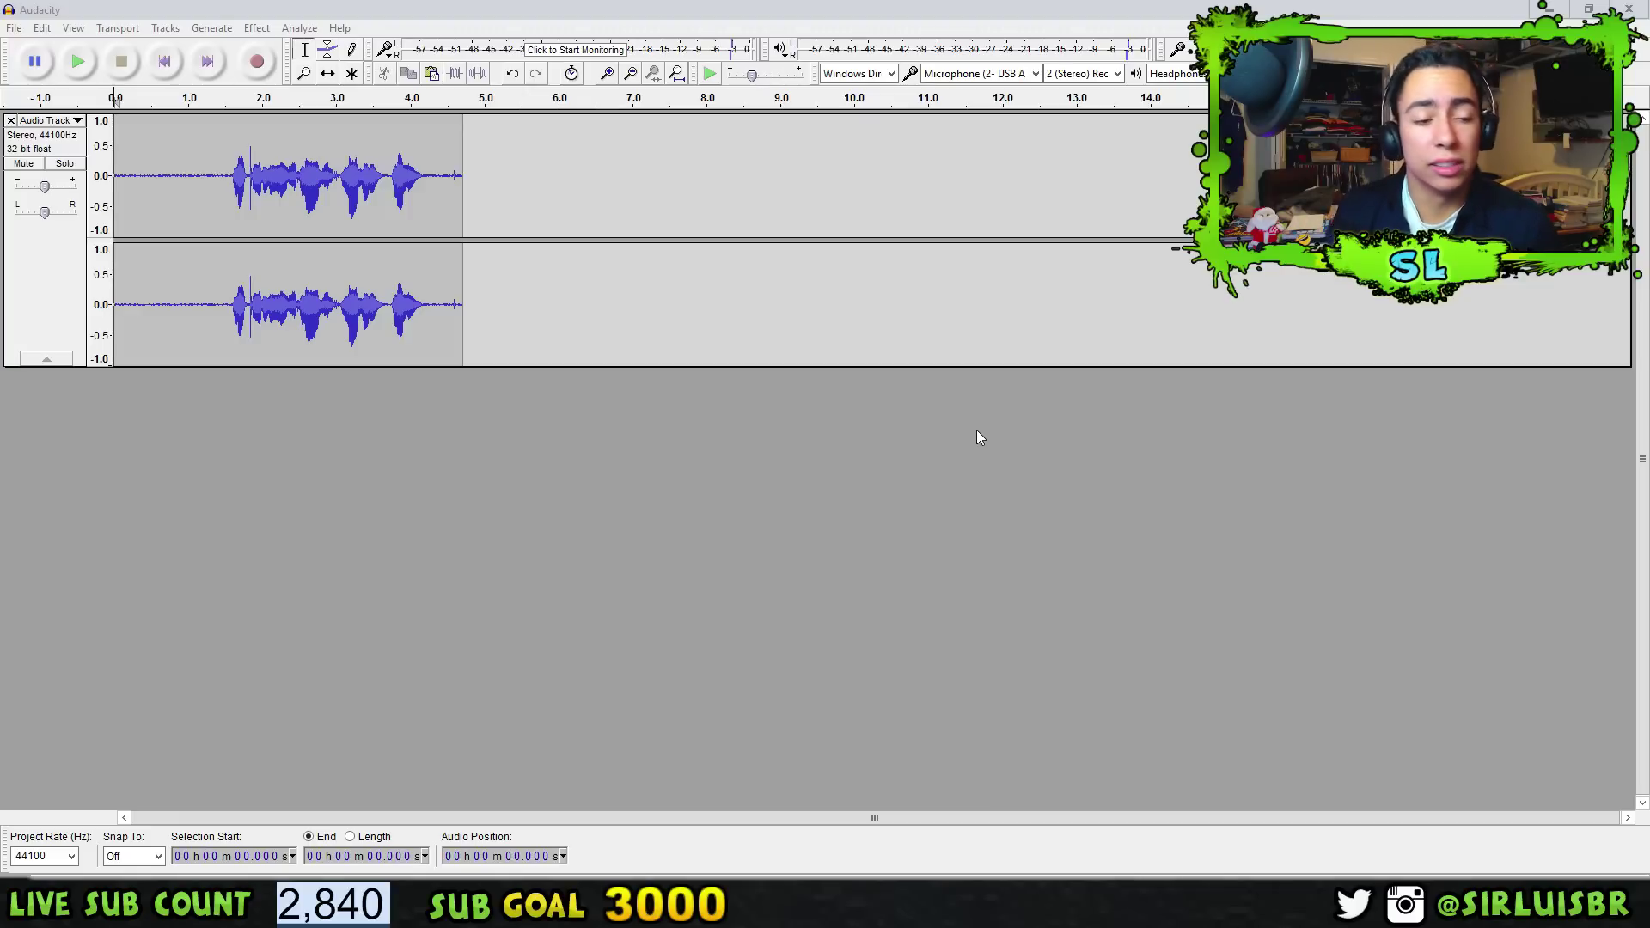
Paste a copy of the recorded voice clip at about 6.3 seconds.
drag(471, 134, 88, 125)
click(582, 172)
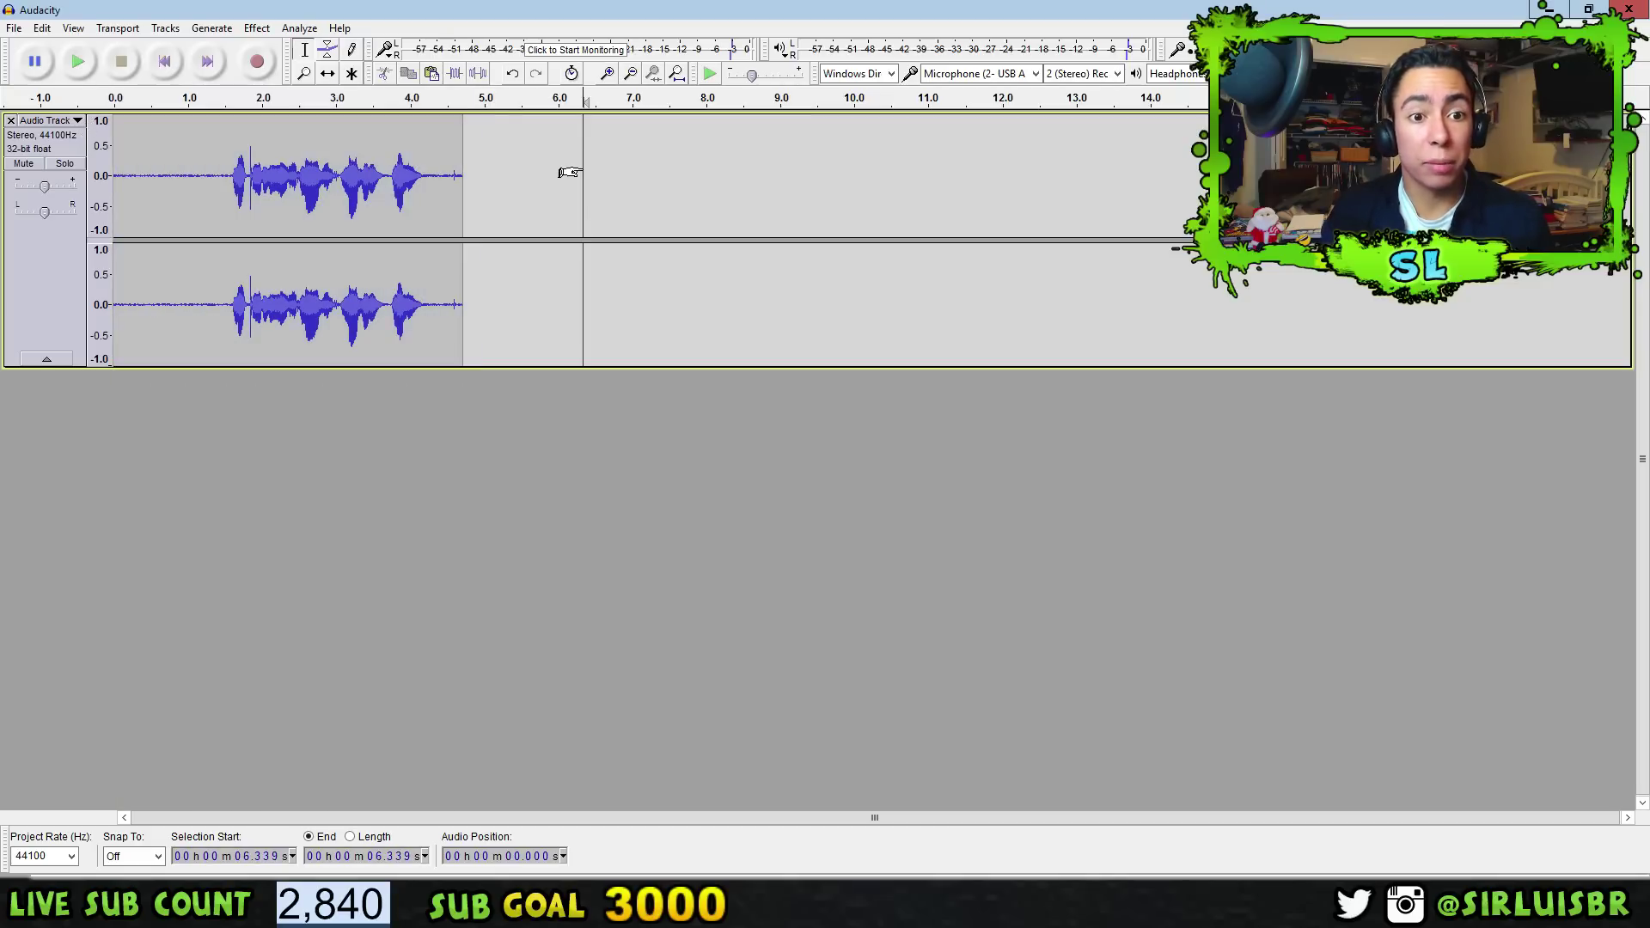
key(ctrl+v)
Select the quiet lead-in before the speech in the second clip, ending near 7.56 s.
click(630, 159)
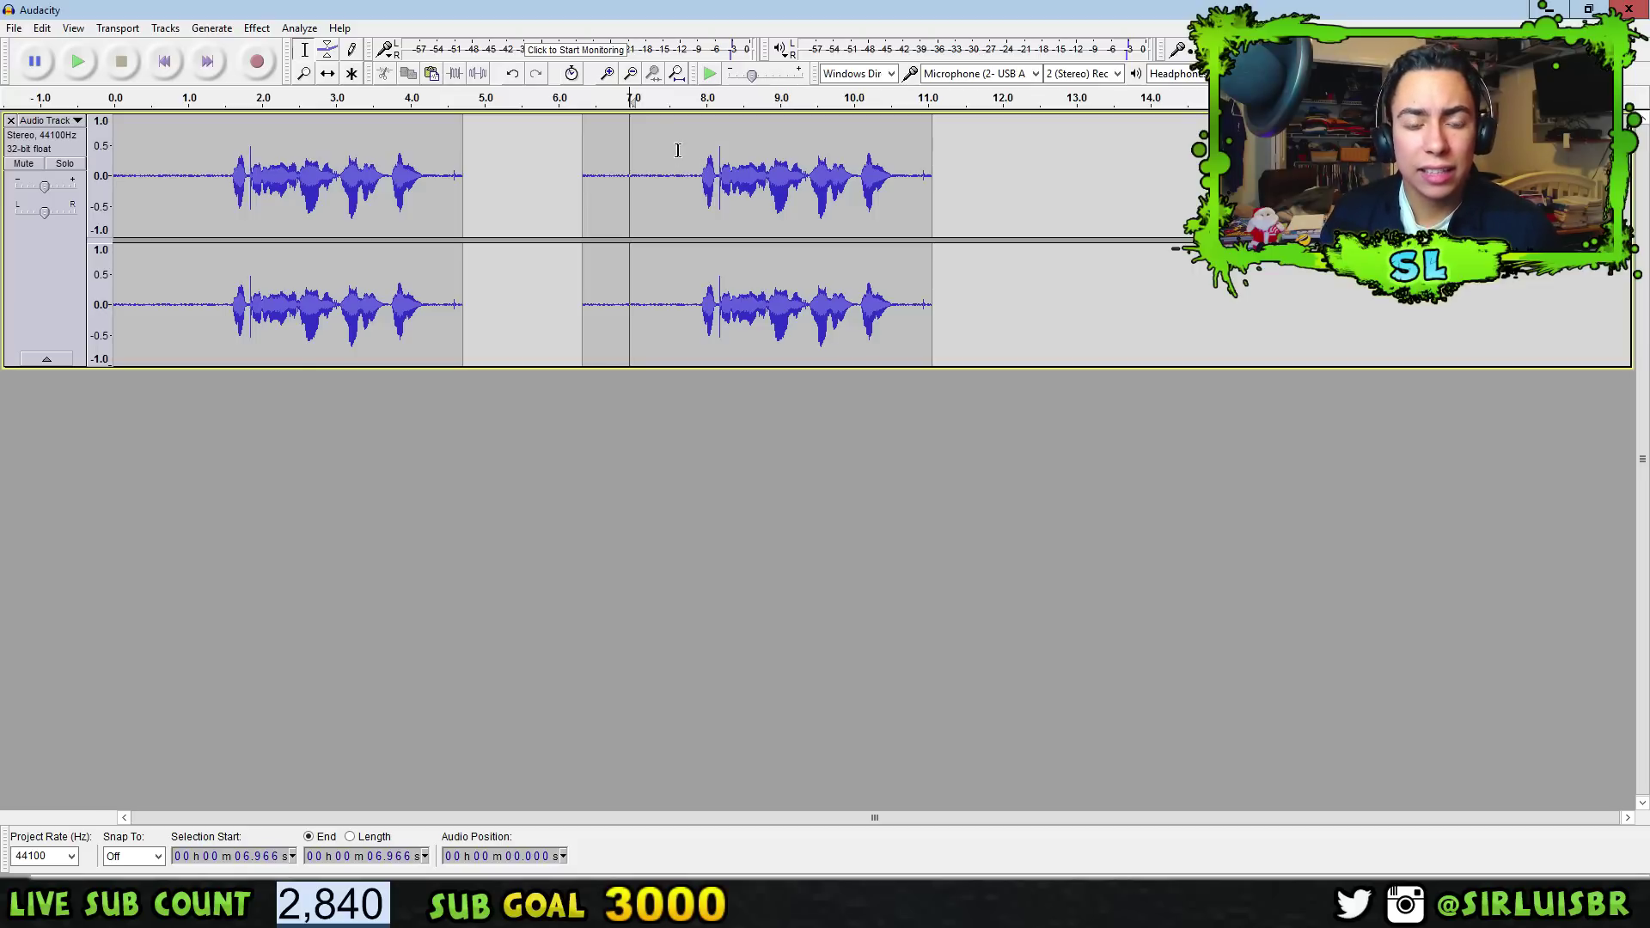
click(674, 146)
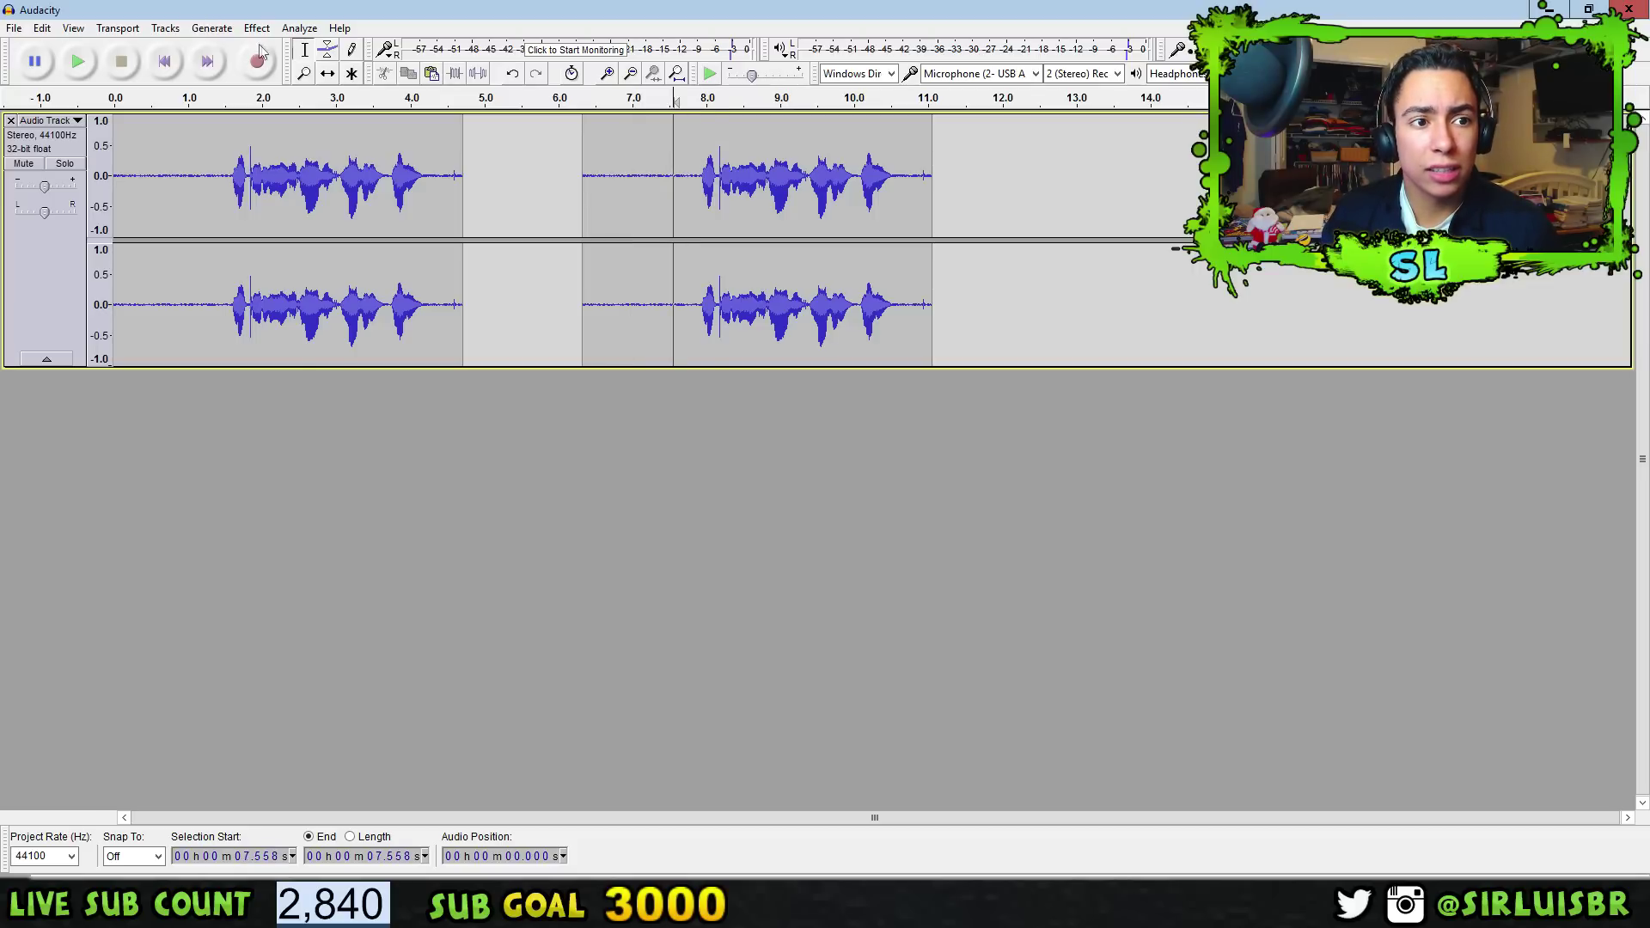
drag(668, 146, 582, 155)
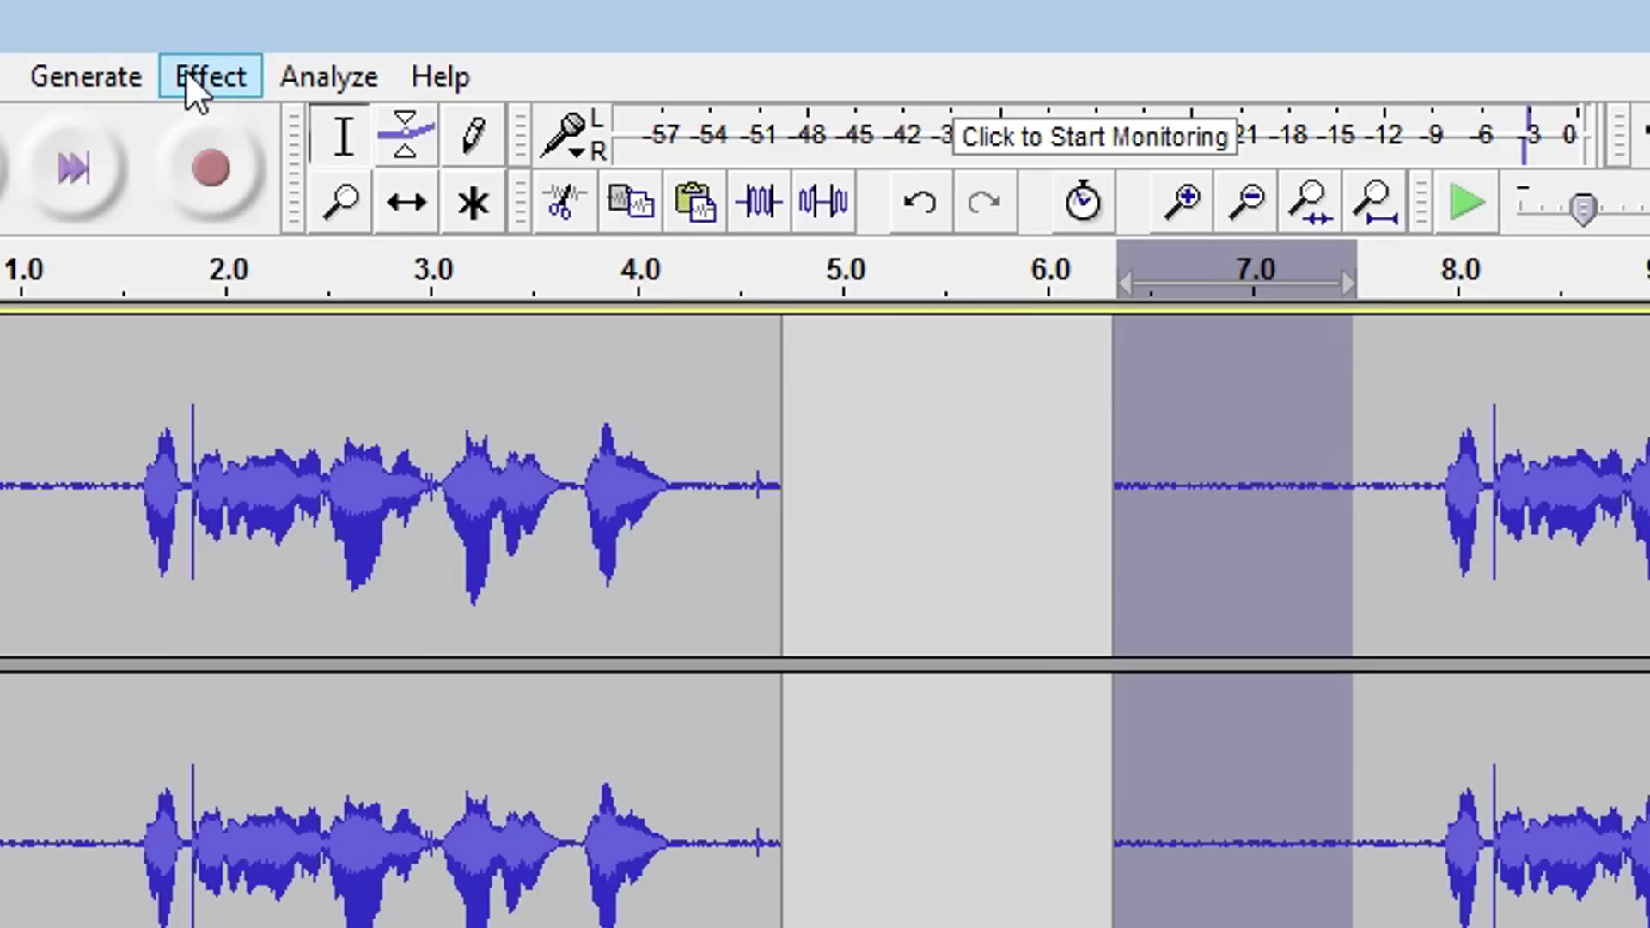
Capture the selected silence as the Noise Reduction noise profile.
click(189, 78)
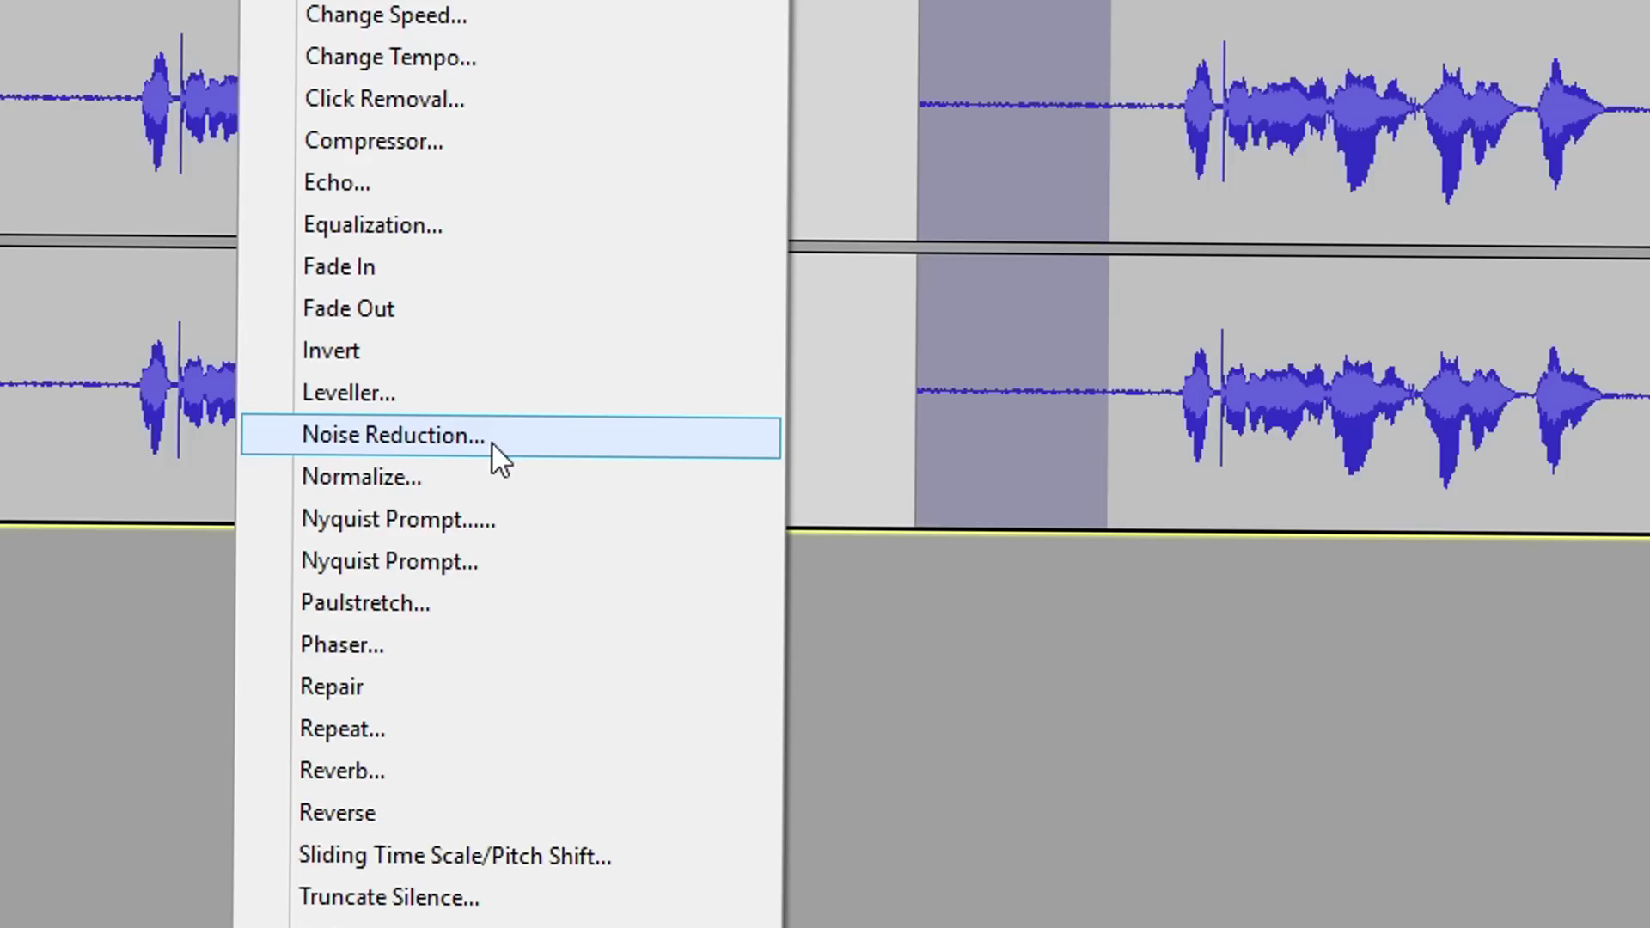
click(491, 441)
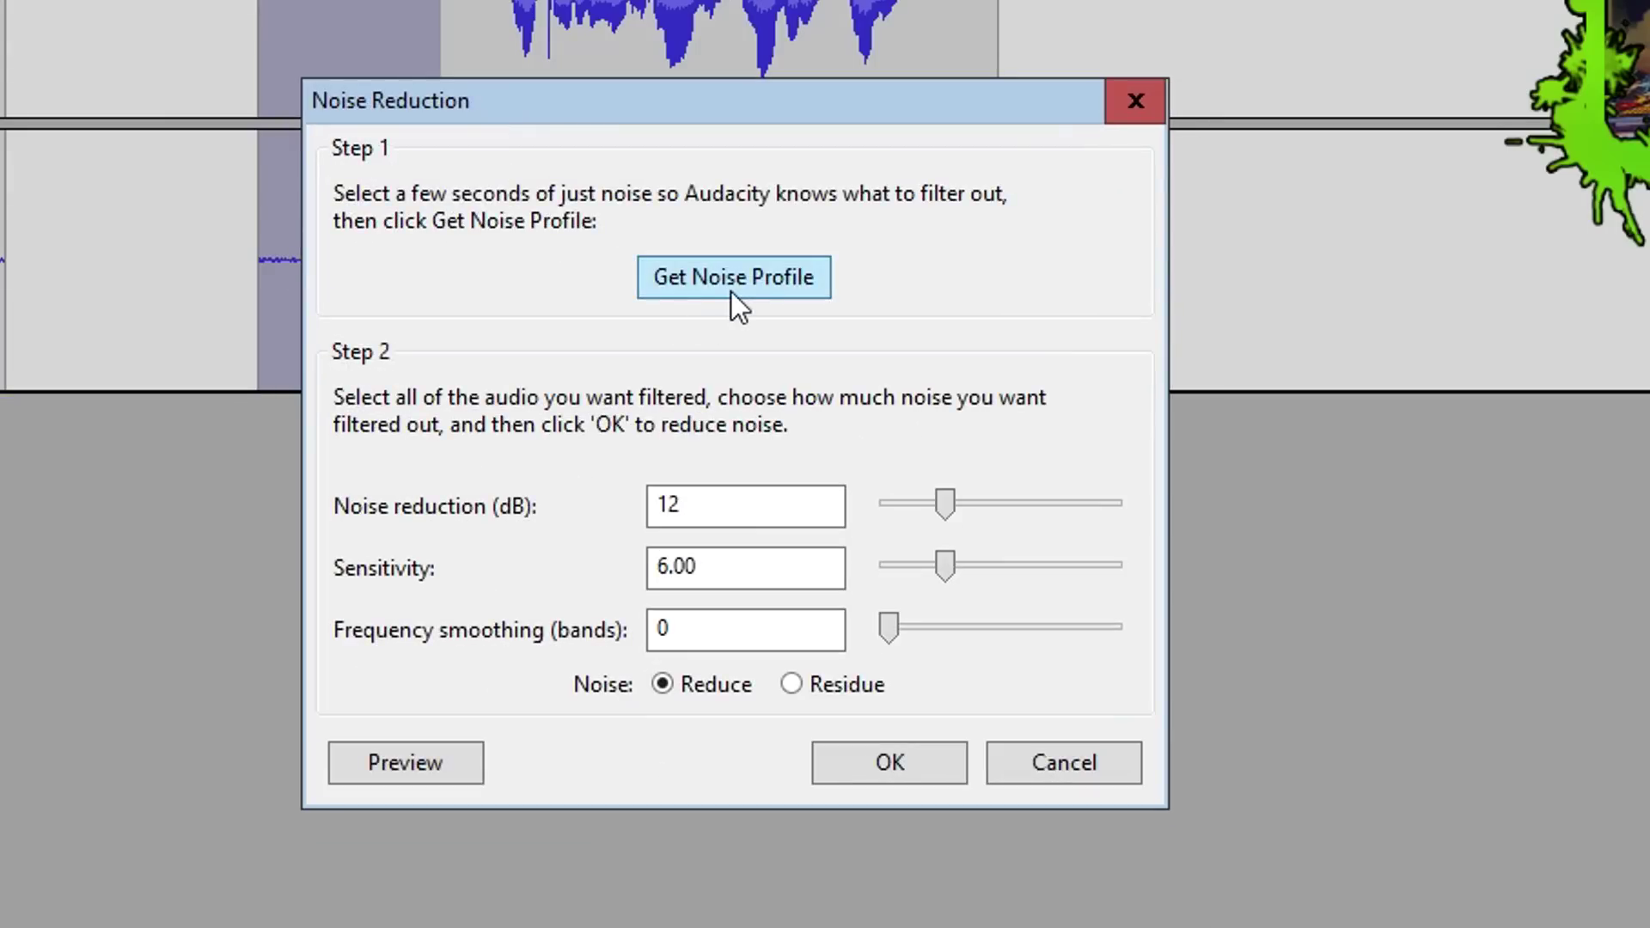
click(729, 288)
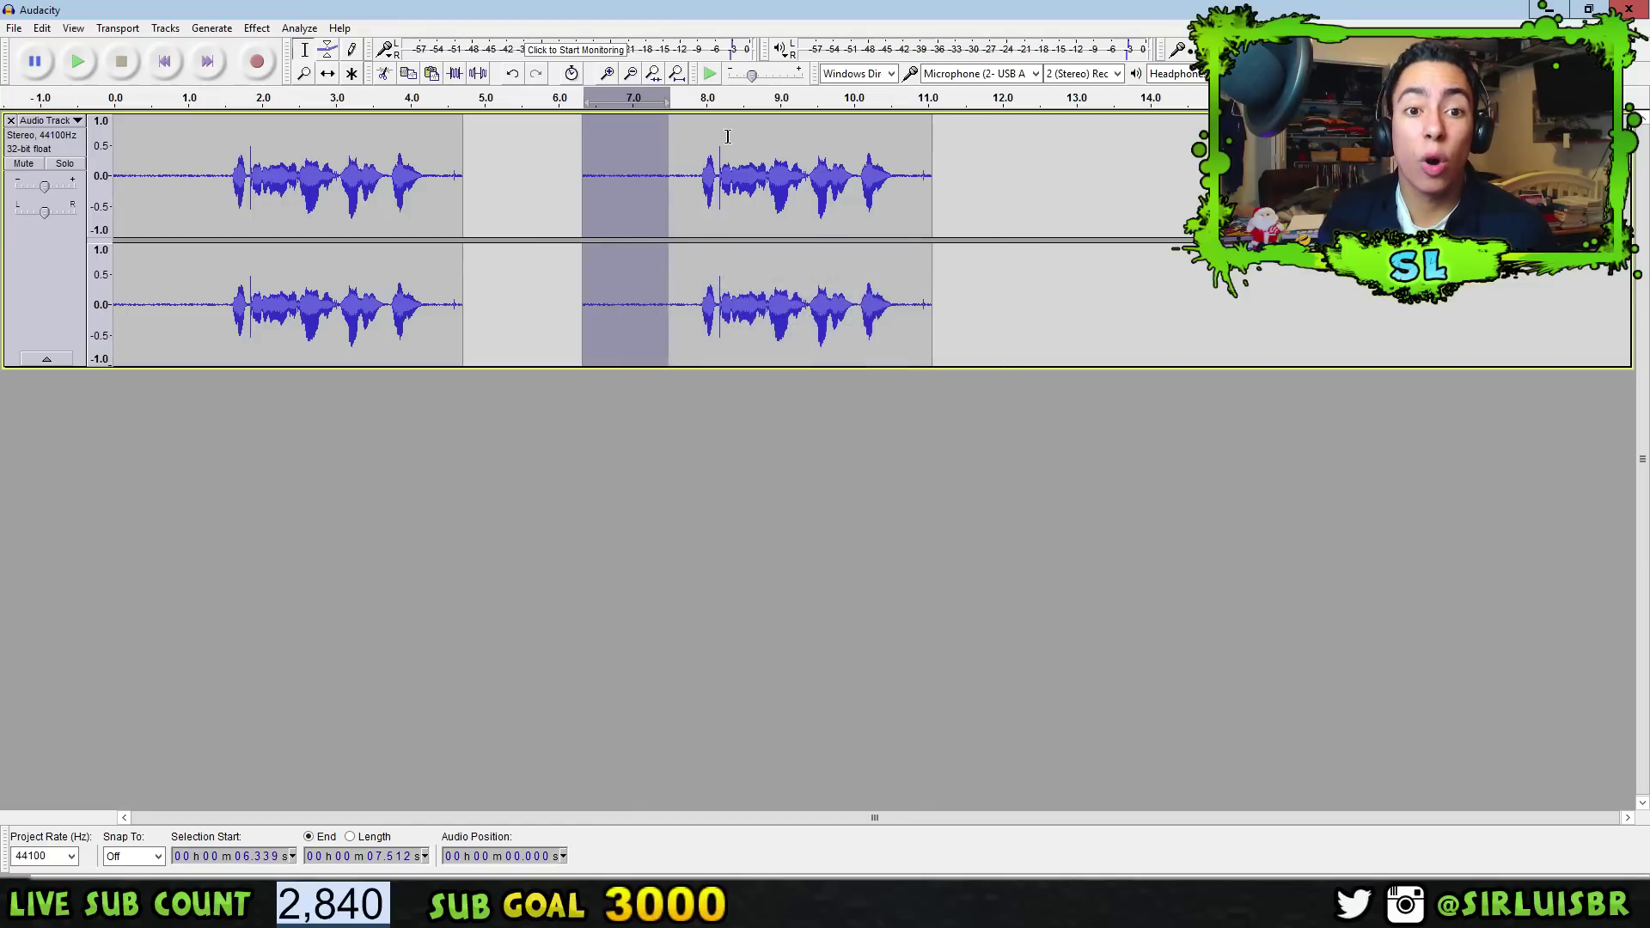
Select the entire second clip and apply 12 dB noise reduction to it.
drag(933, 141, 583, 151)
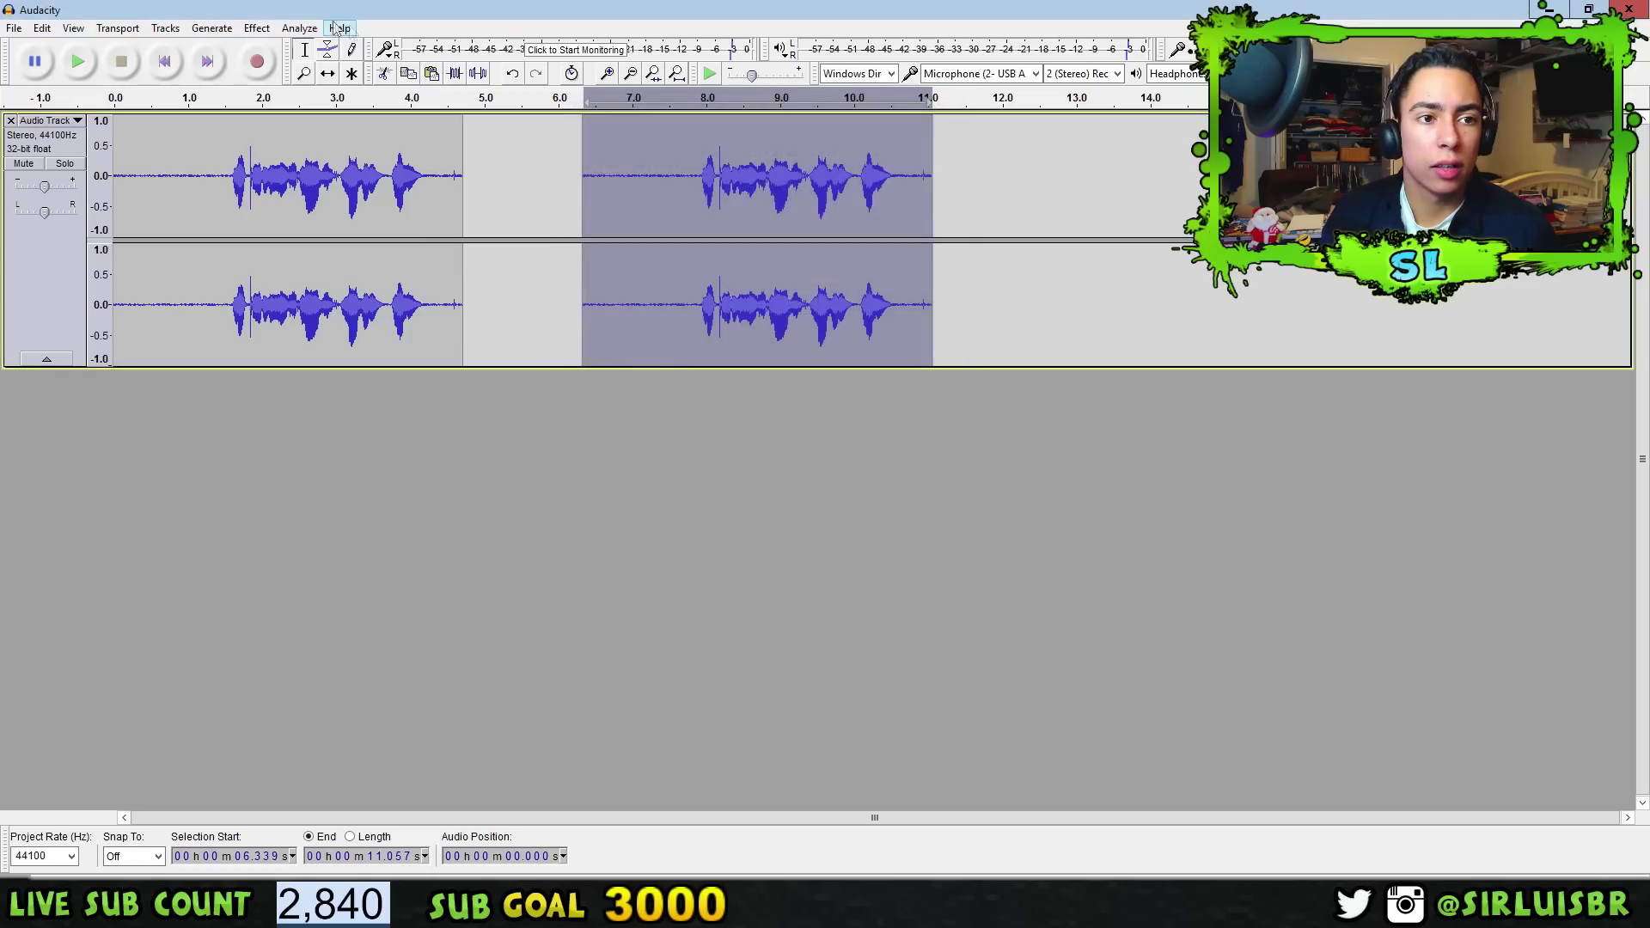
click(256, 26)
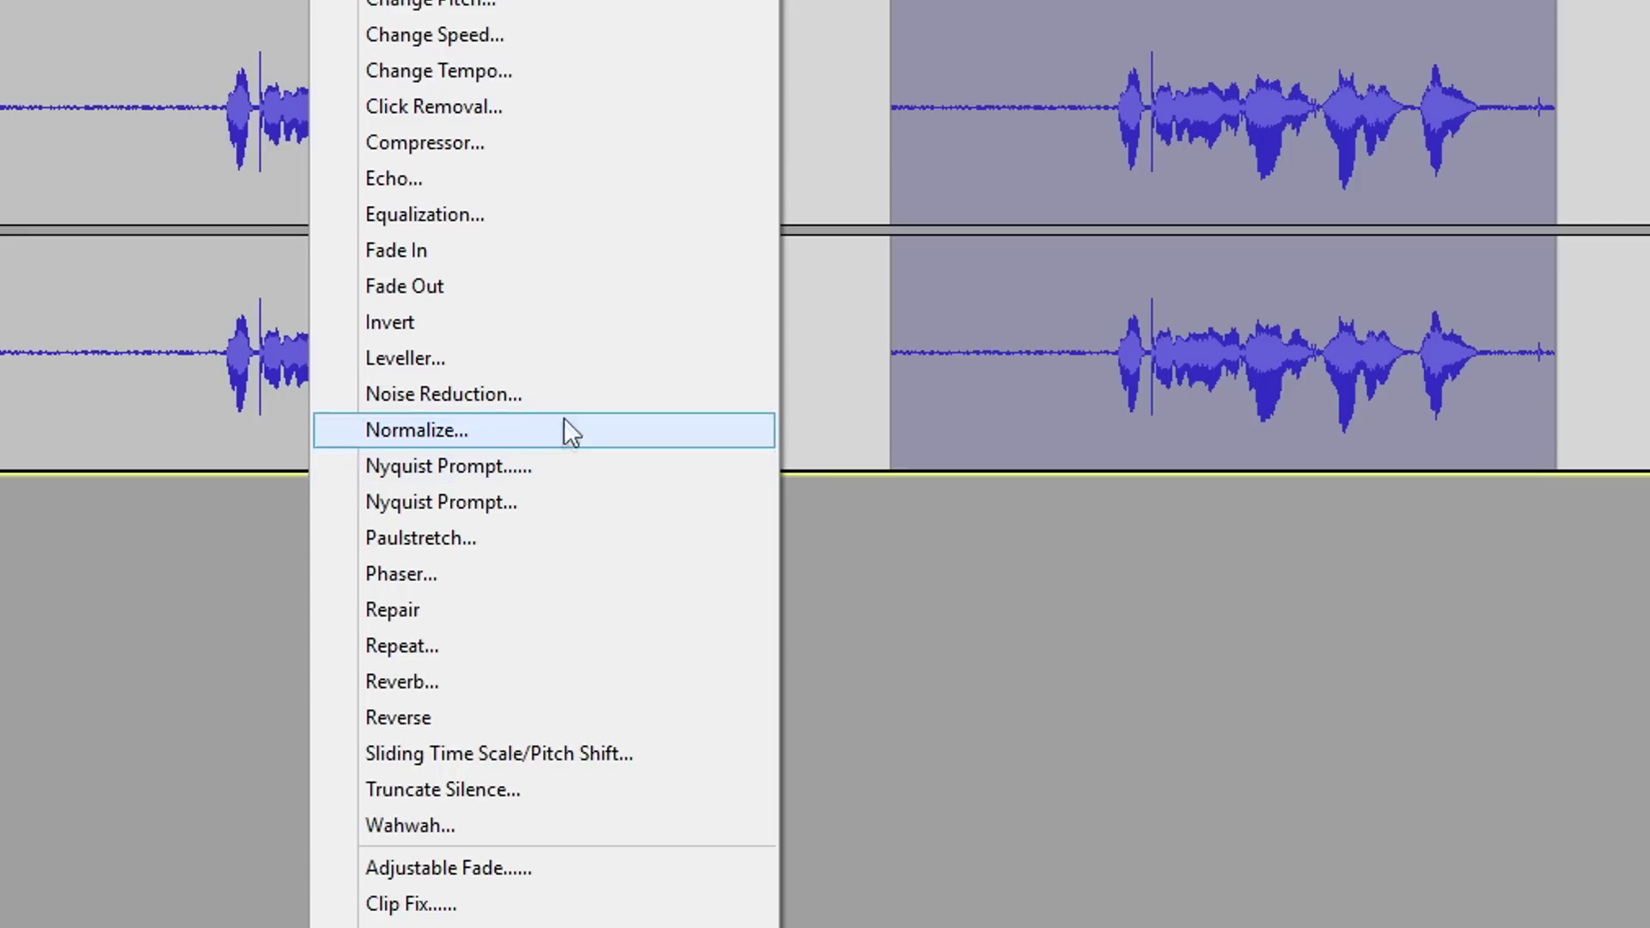
click(428, 493)
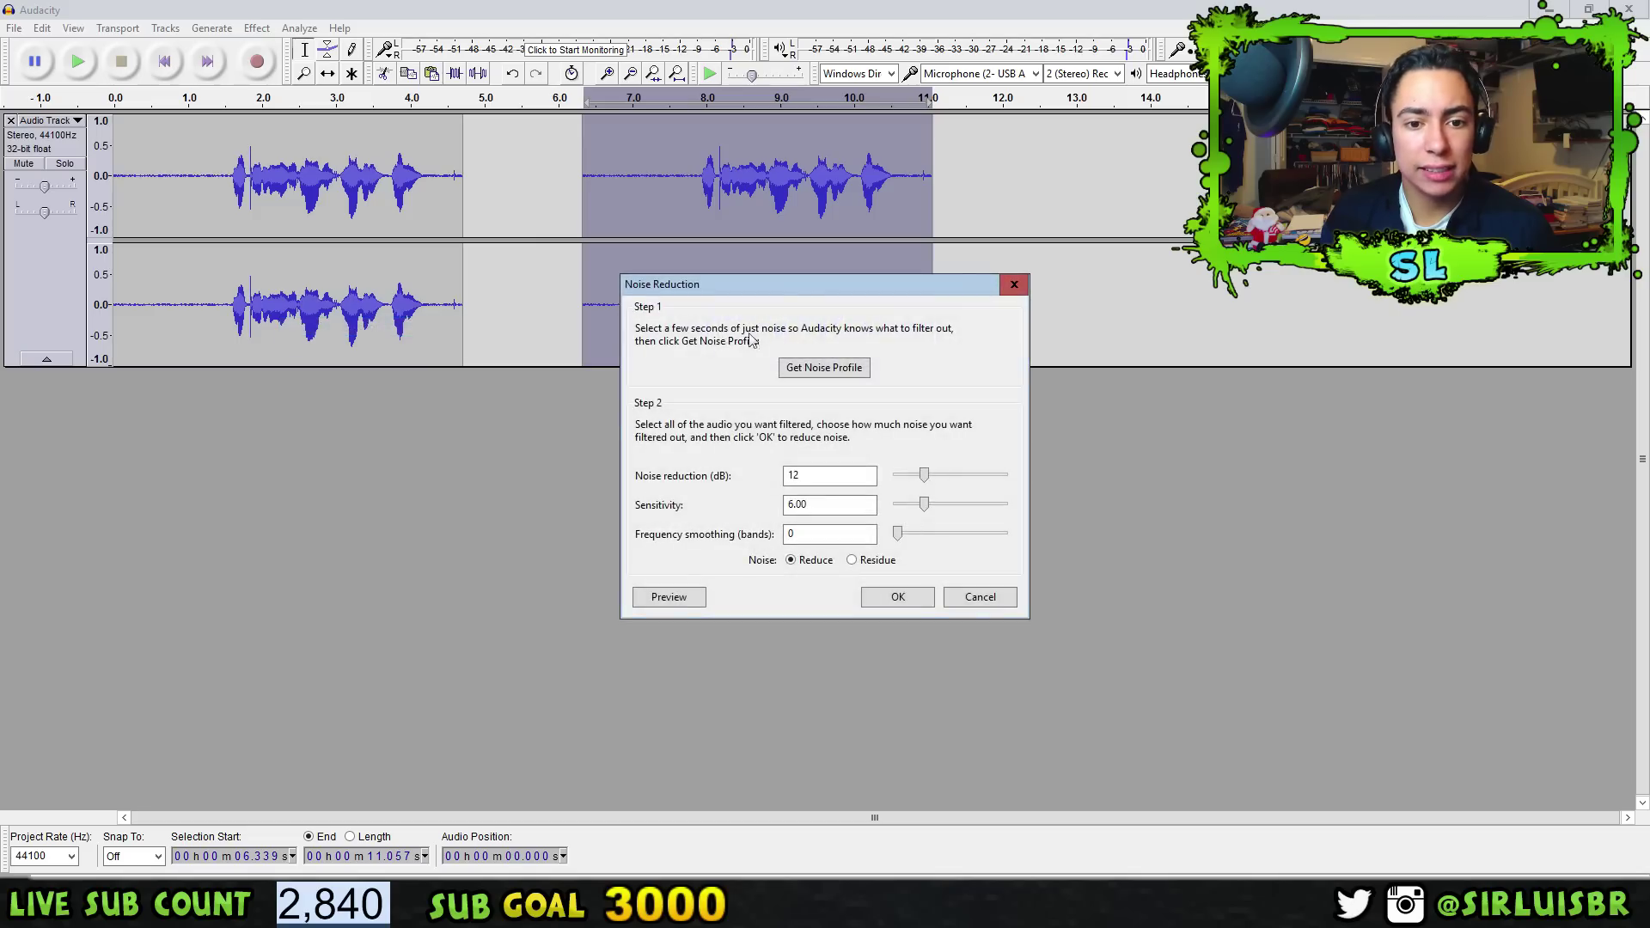
drag(796, 292, 683, 99)
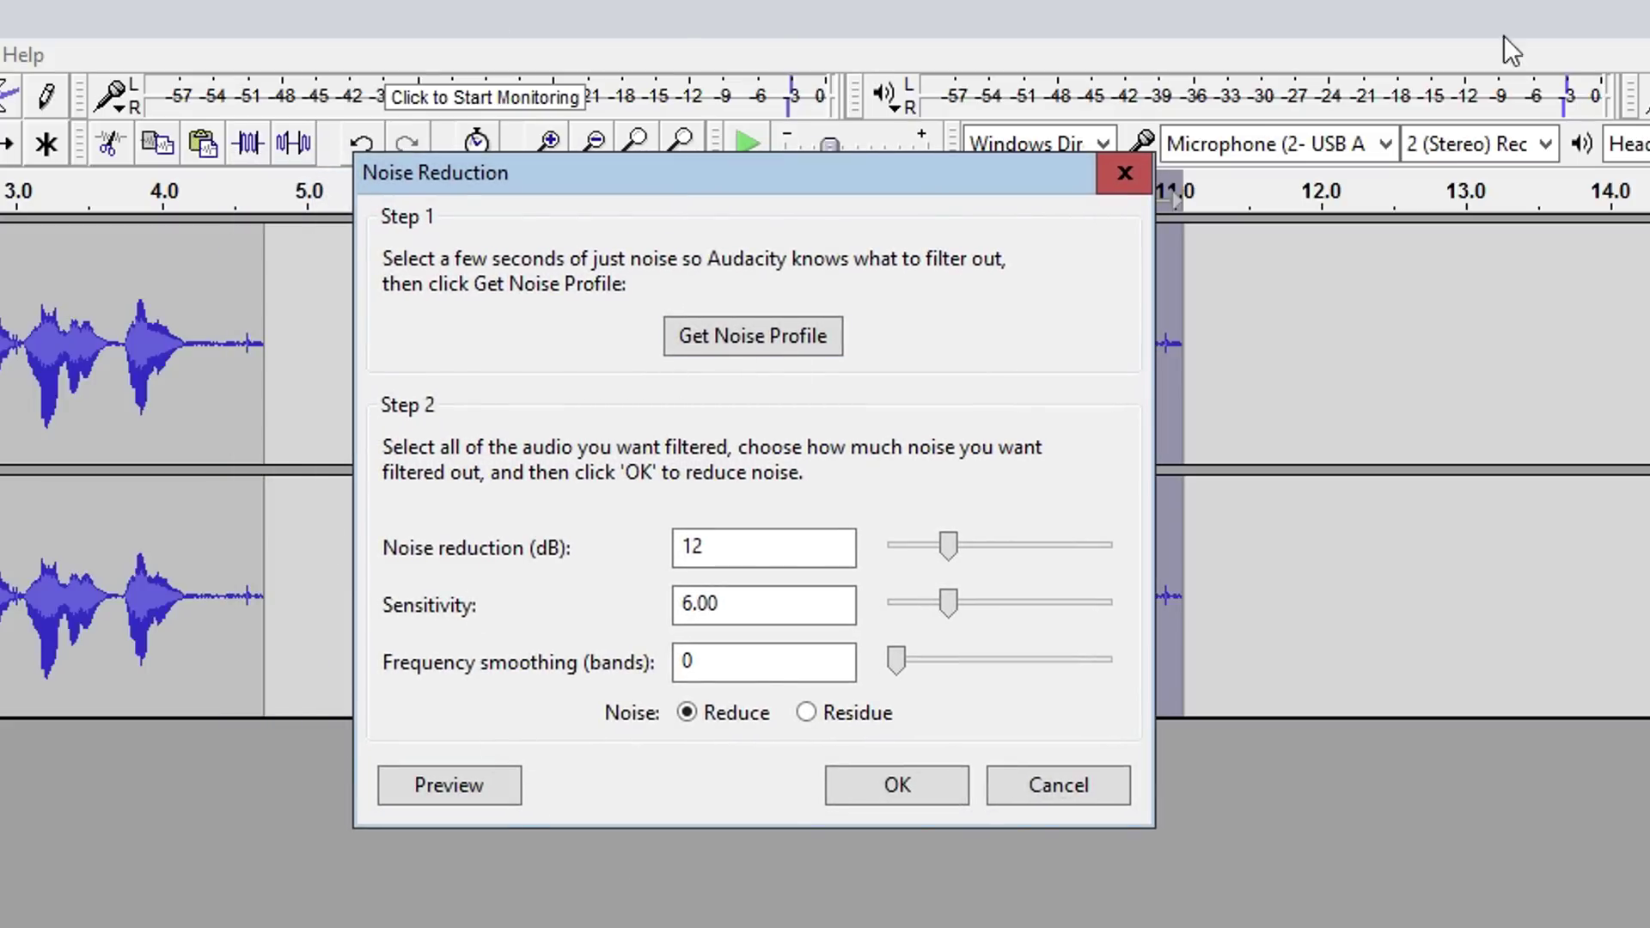
click(906, 789)
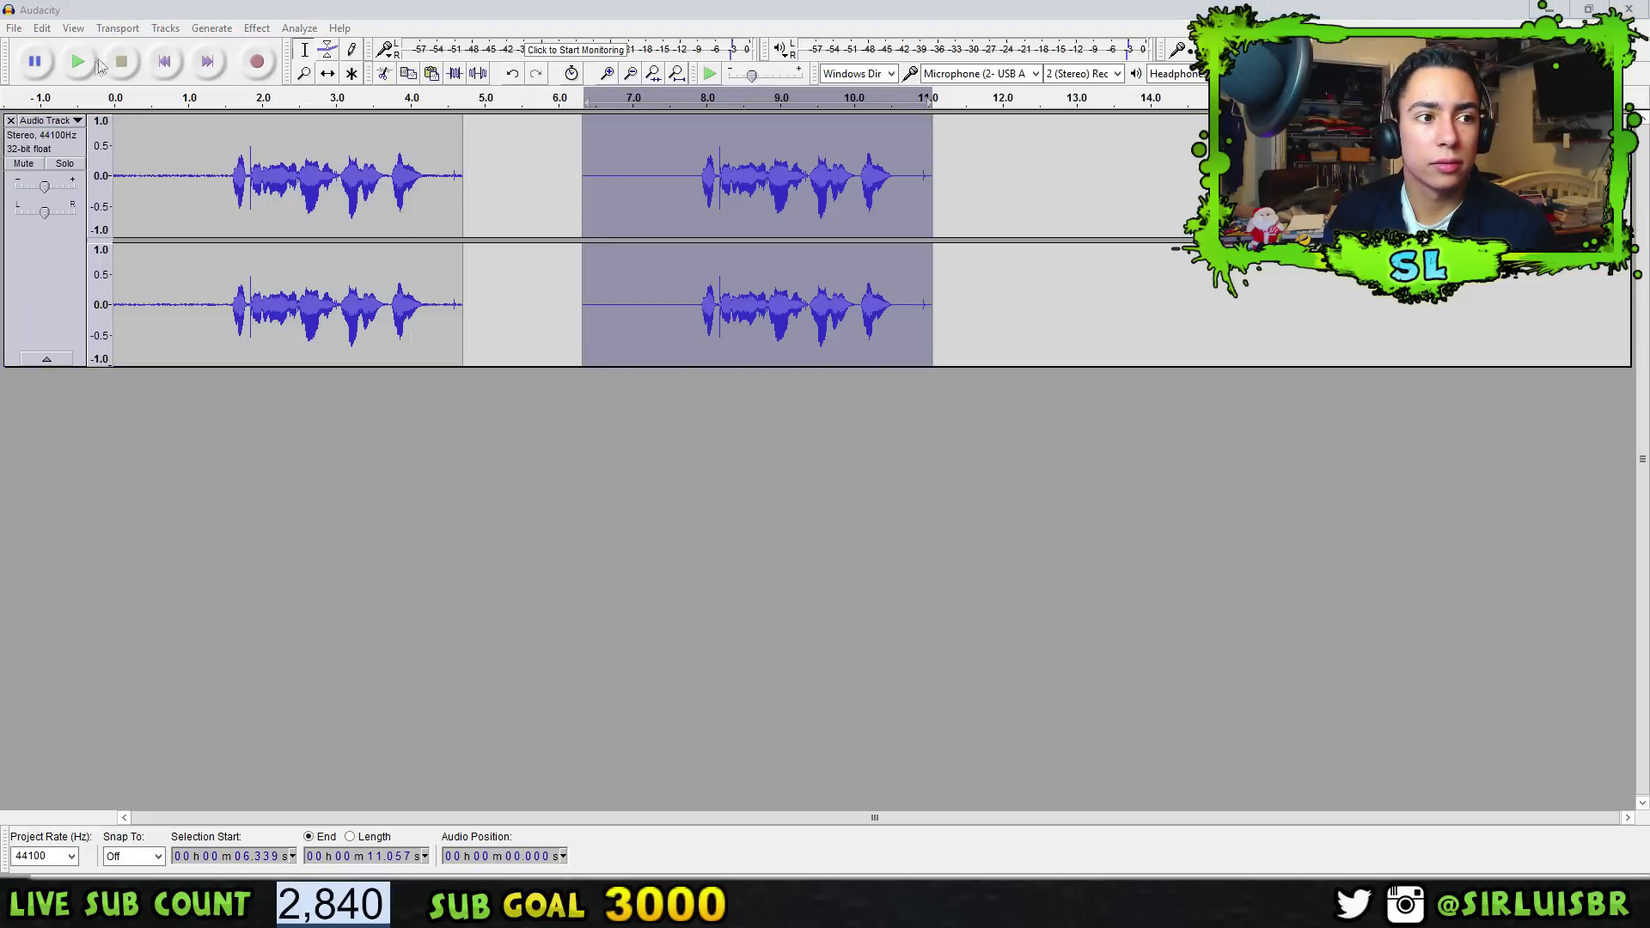
Play the noise-reduced clip, then select the quiet stretch from about 6.6 to 7.4 s.
click(1640, 348)
key(space)
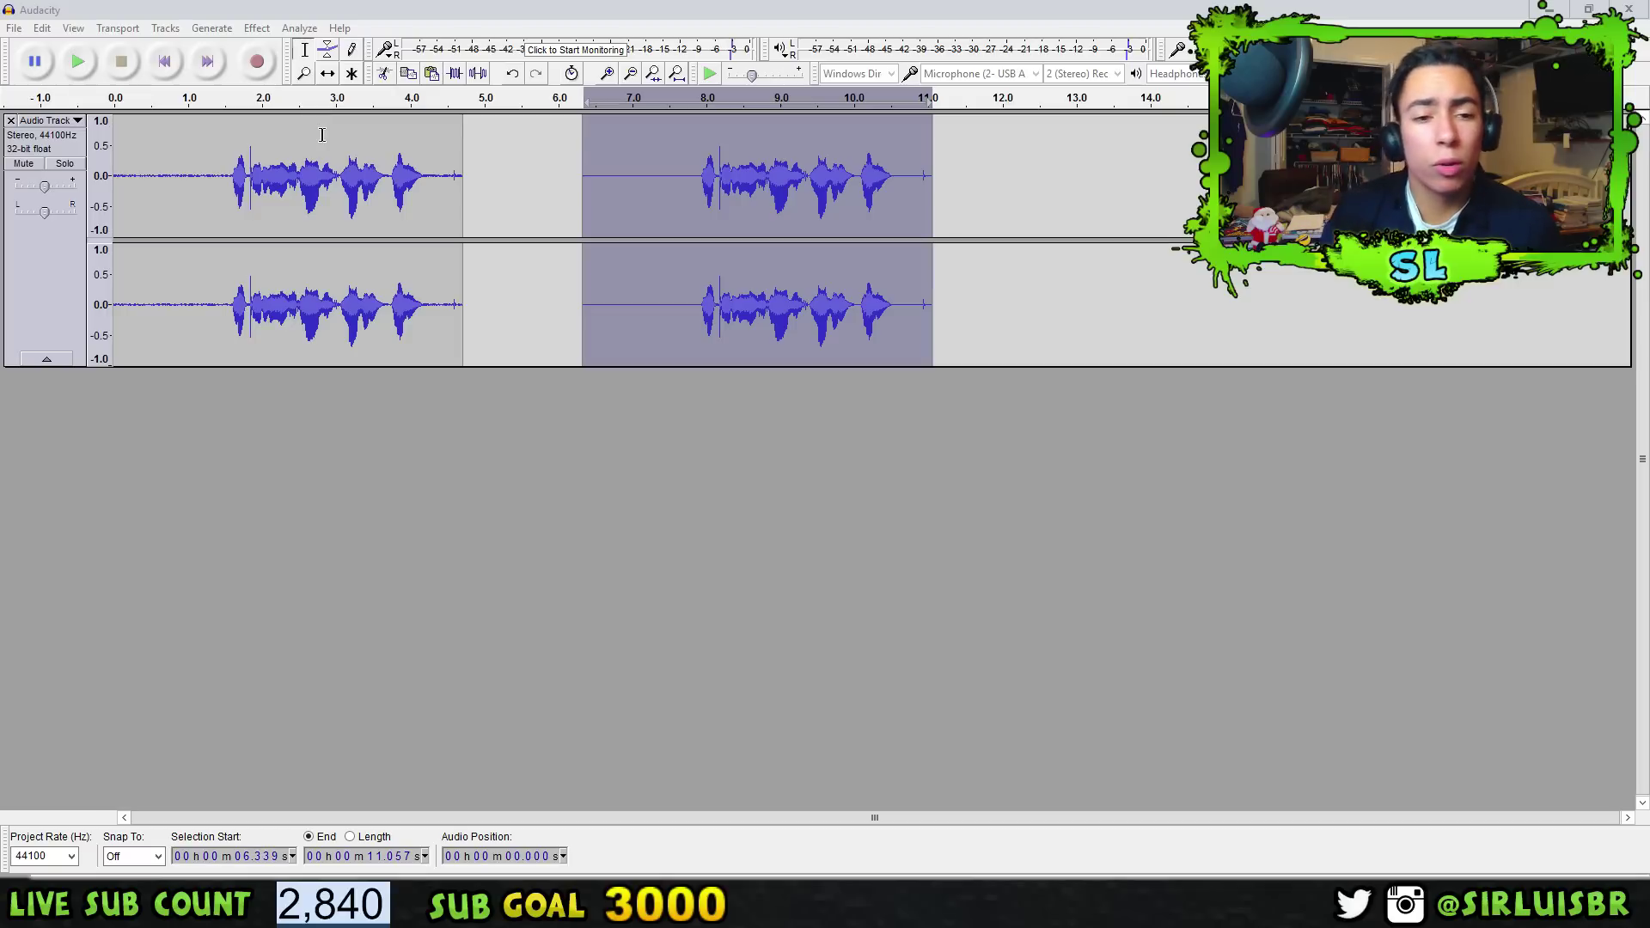
drag(664, 163, 601, 173)
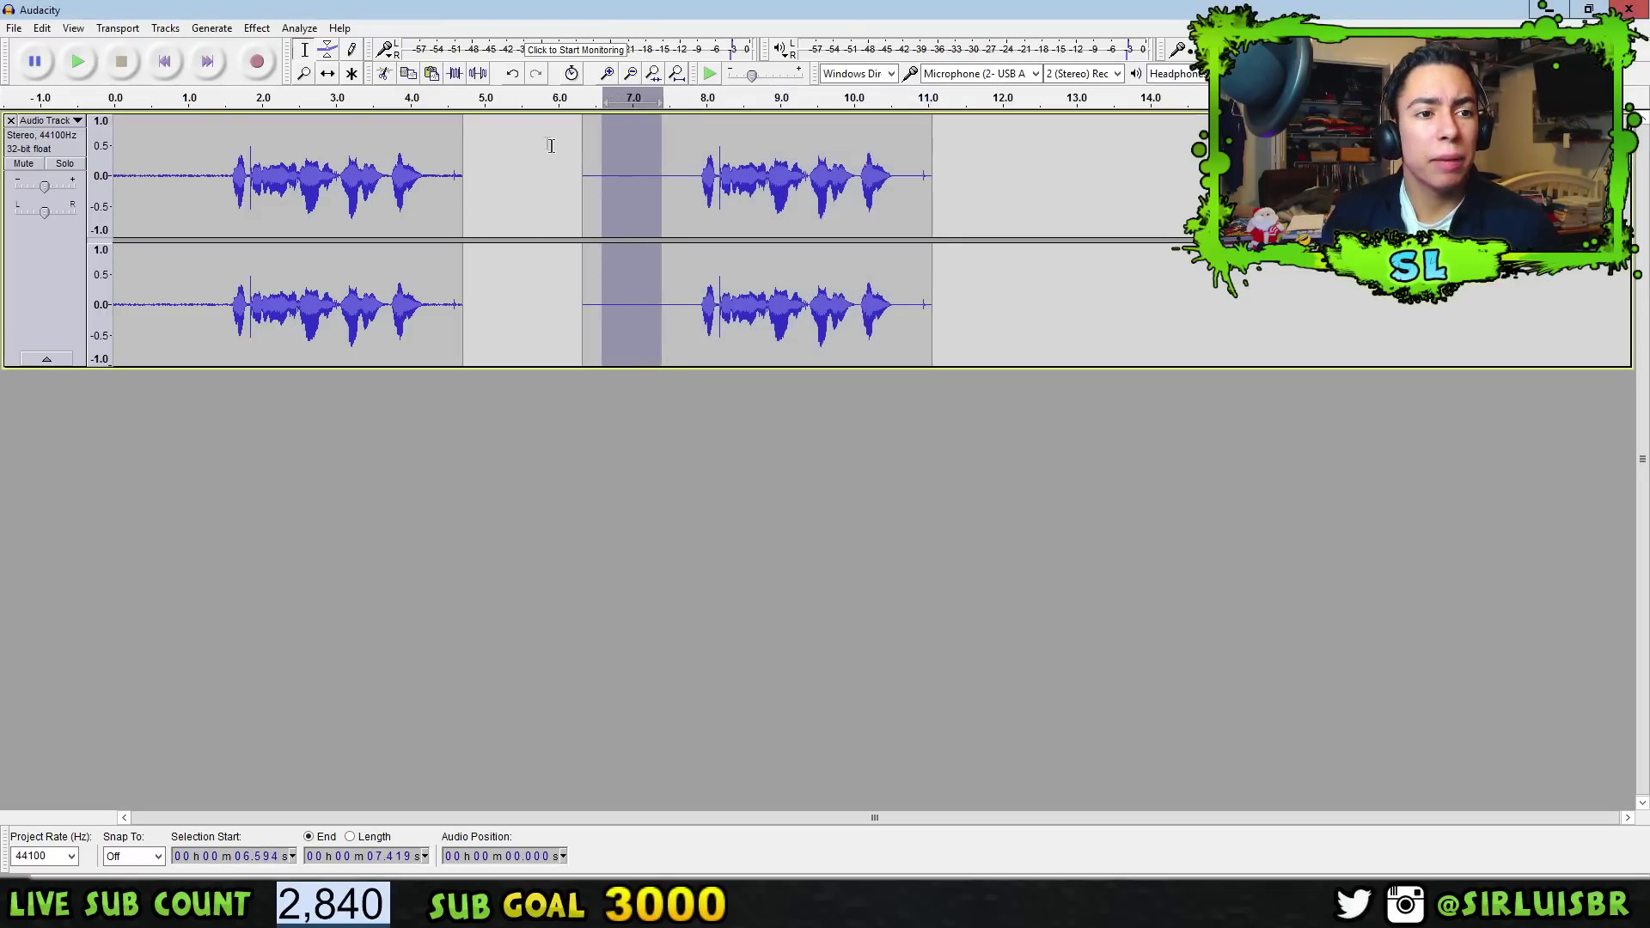
Take a fresh noise profile from the selected 6.6–7.4 s silence.
click(266, 31)
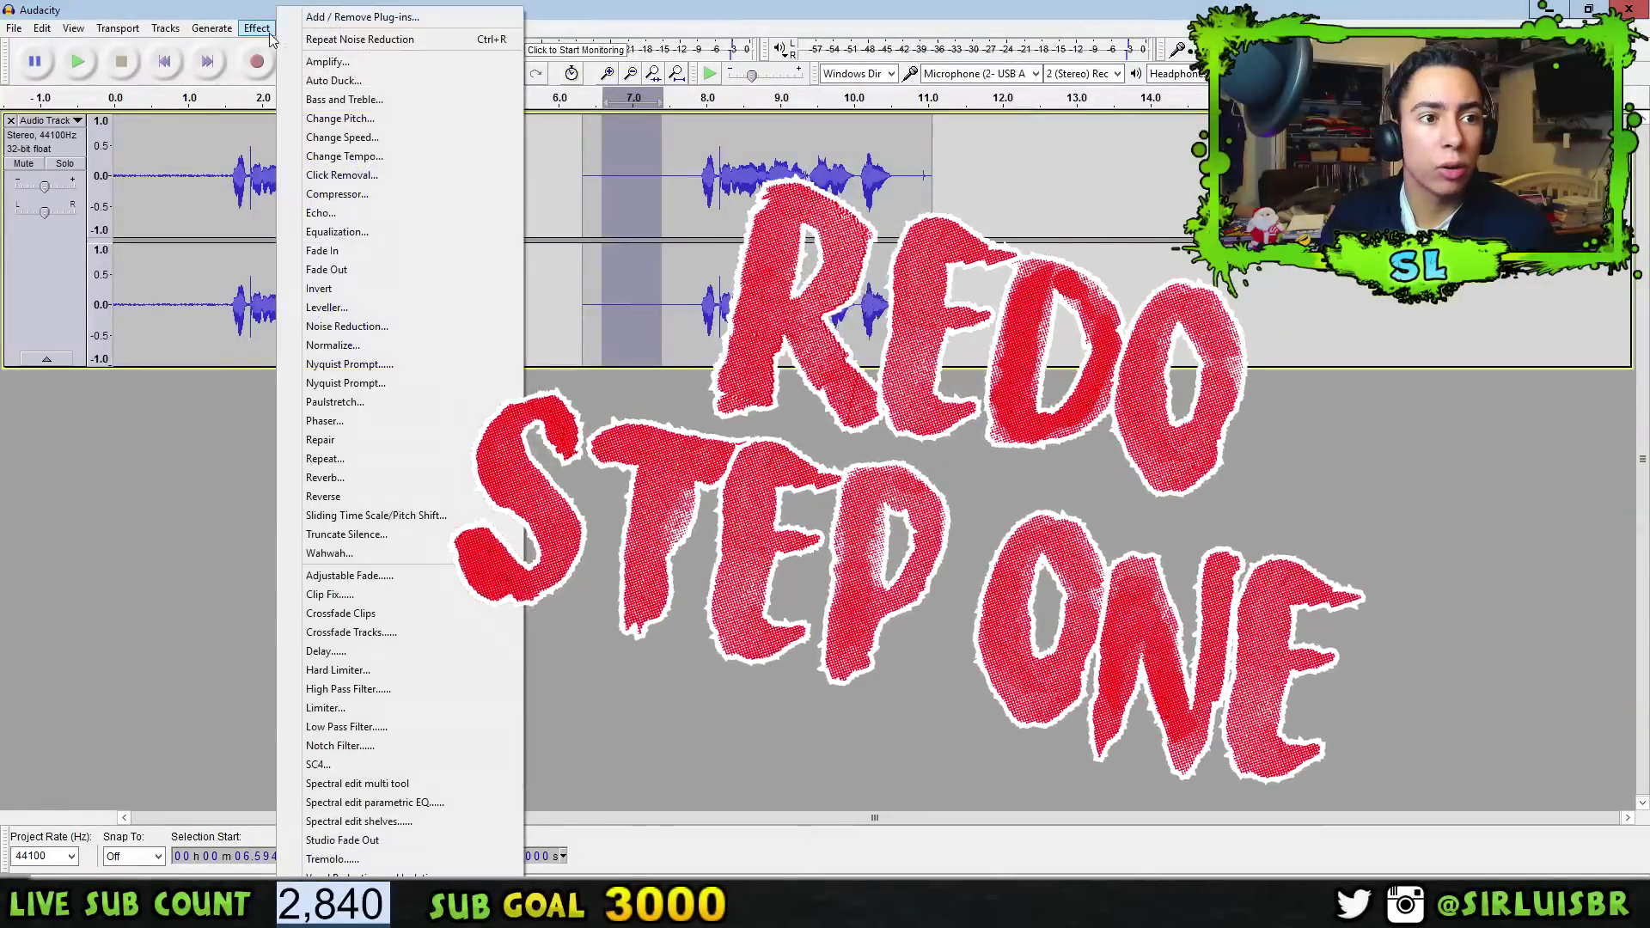
click(343, 326)
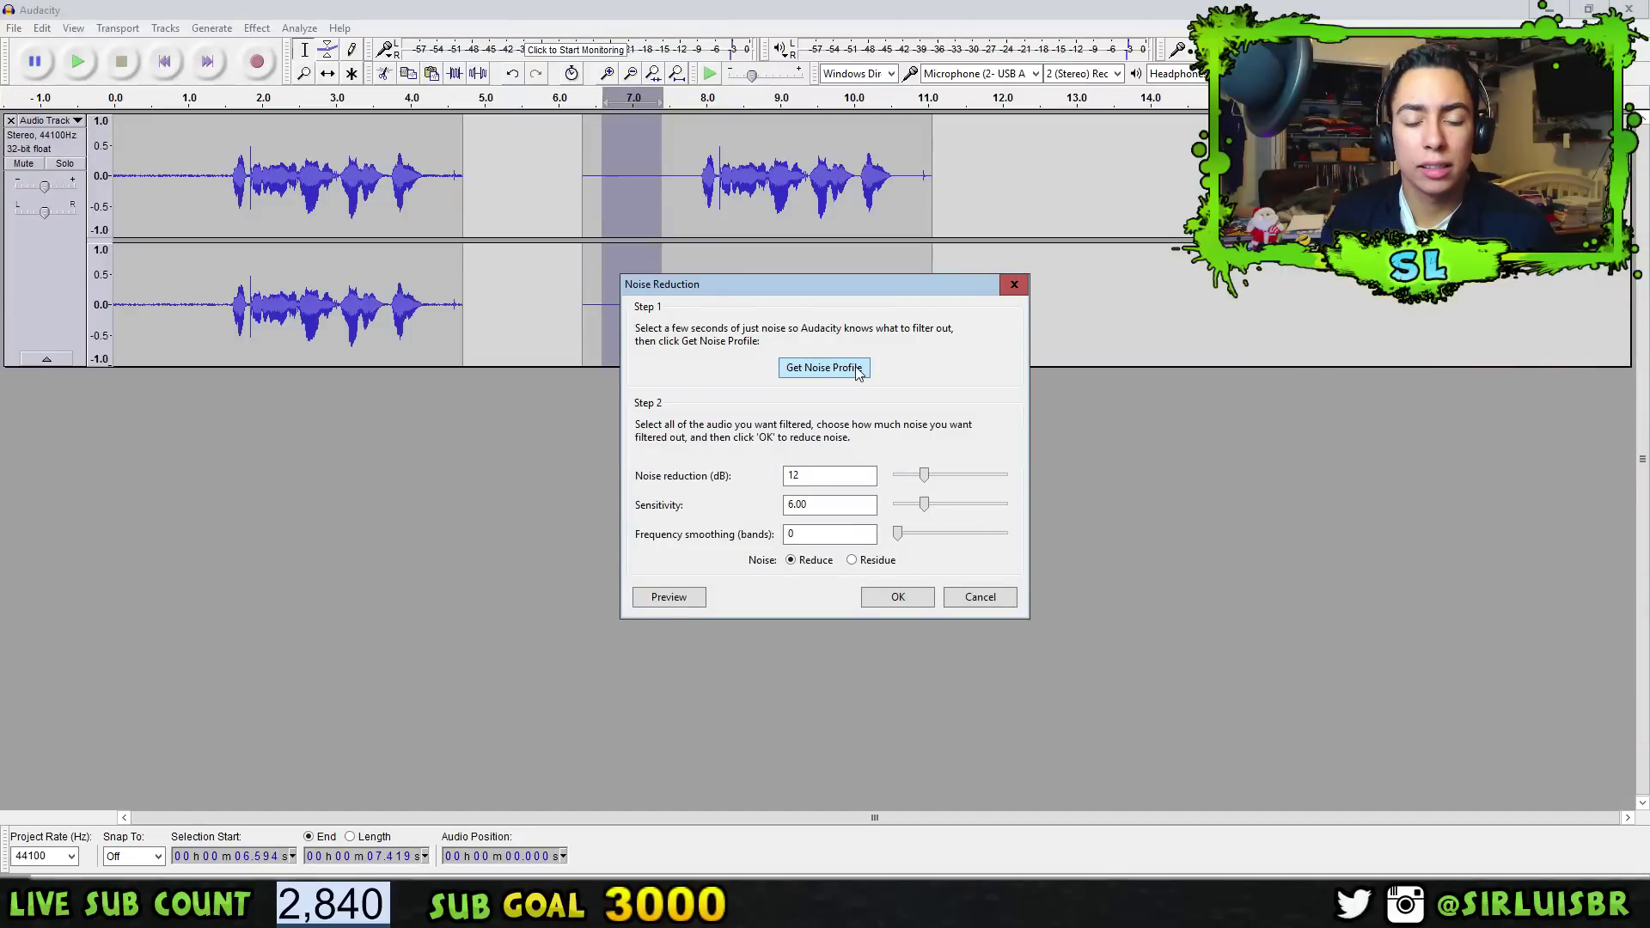
click(823, 368)
Run Noise Reduction on the whole second clip, then place the cursor near the track start.
double_click(690, 185)
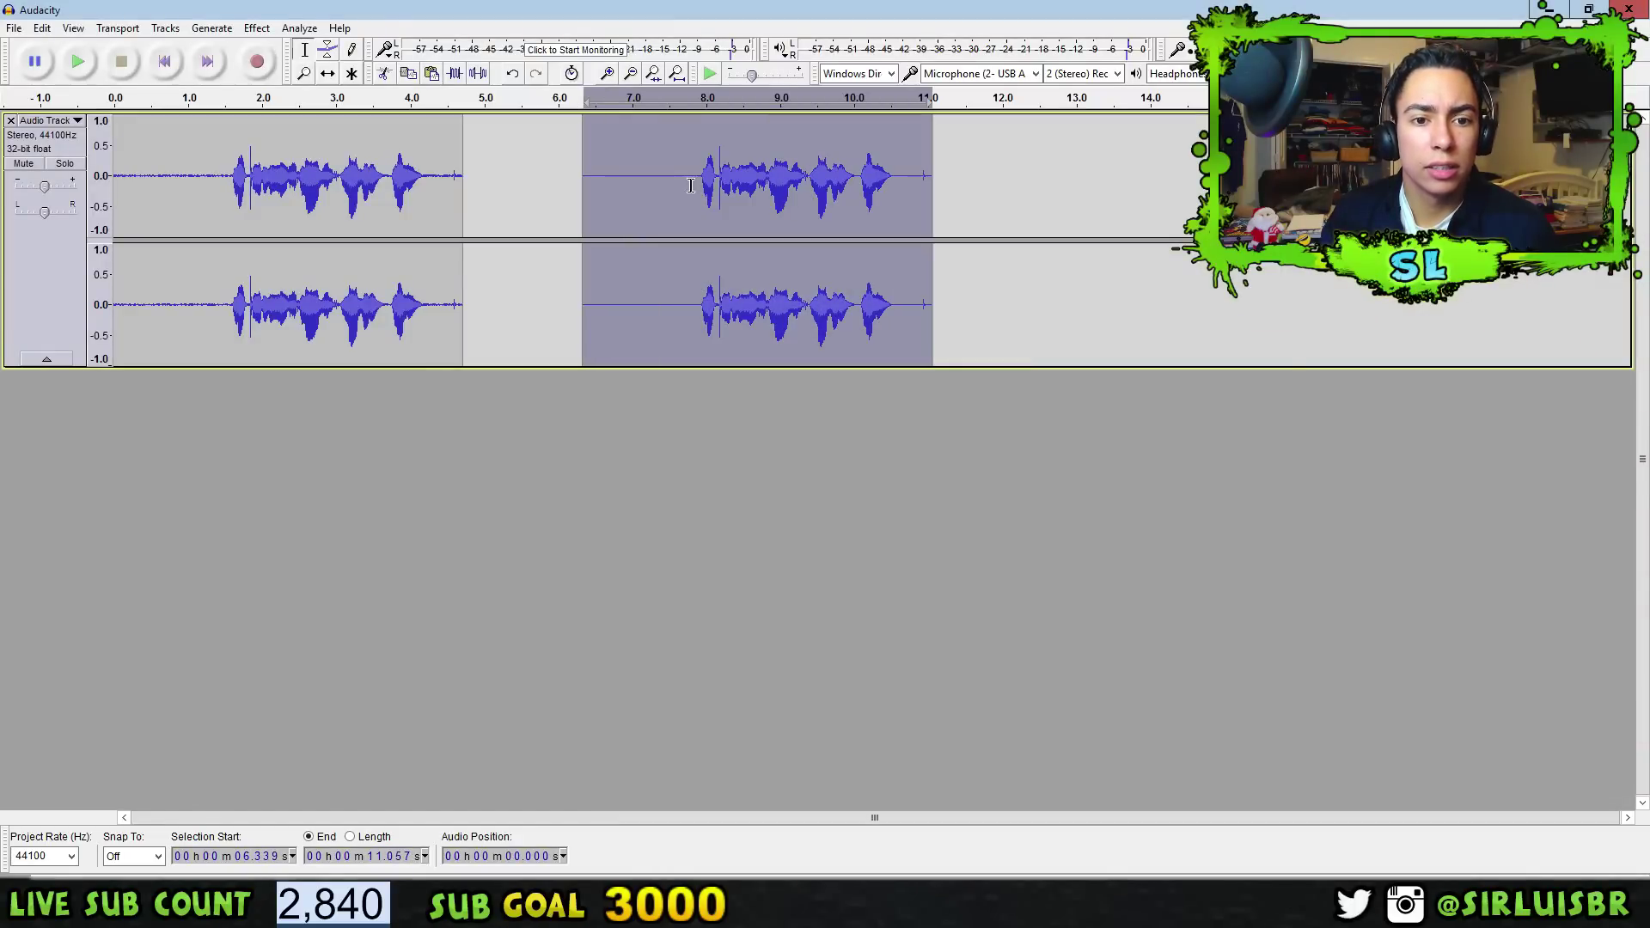
click(257, 27)
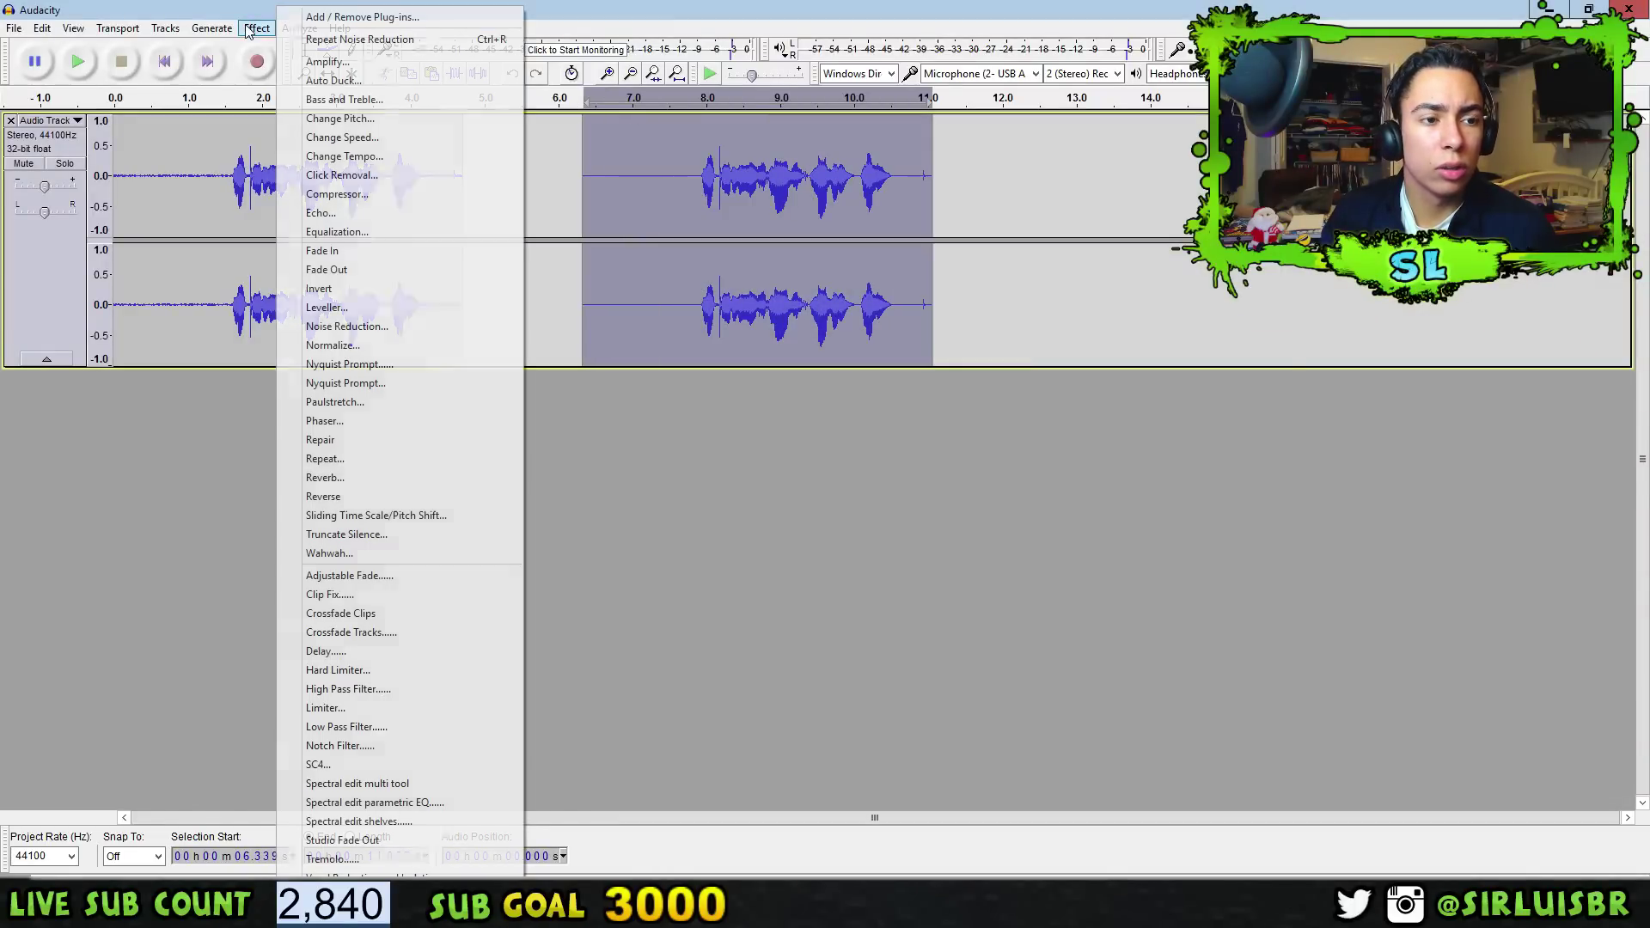
click(384, 330)
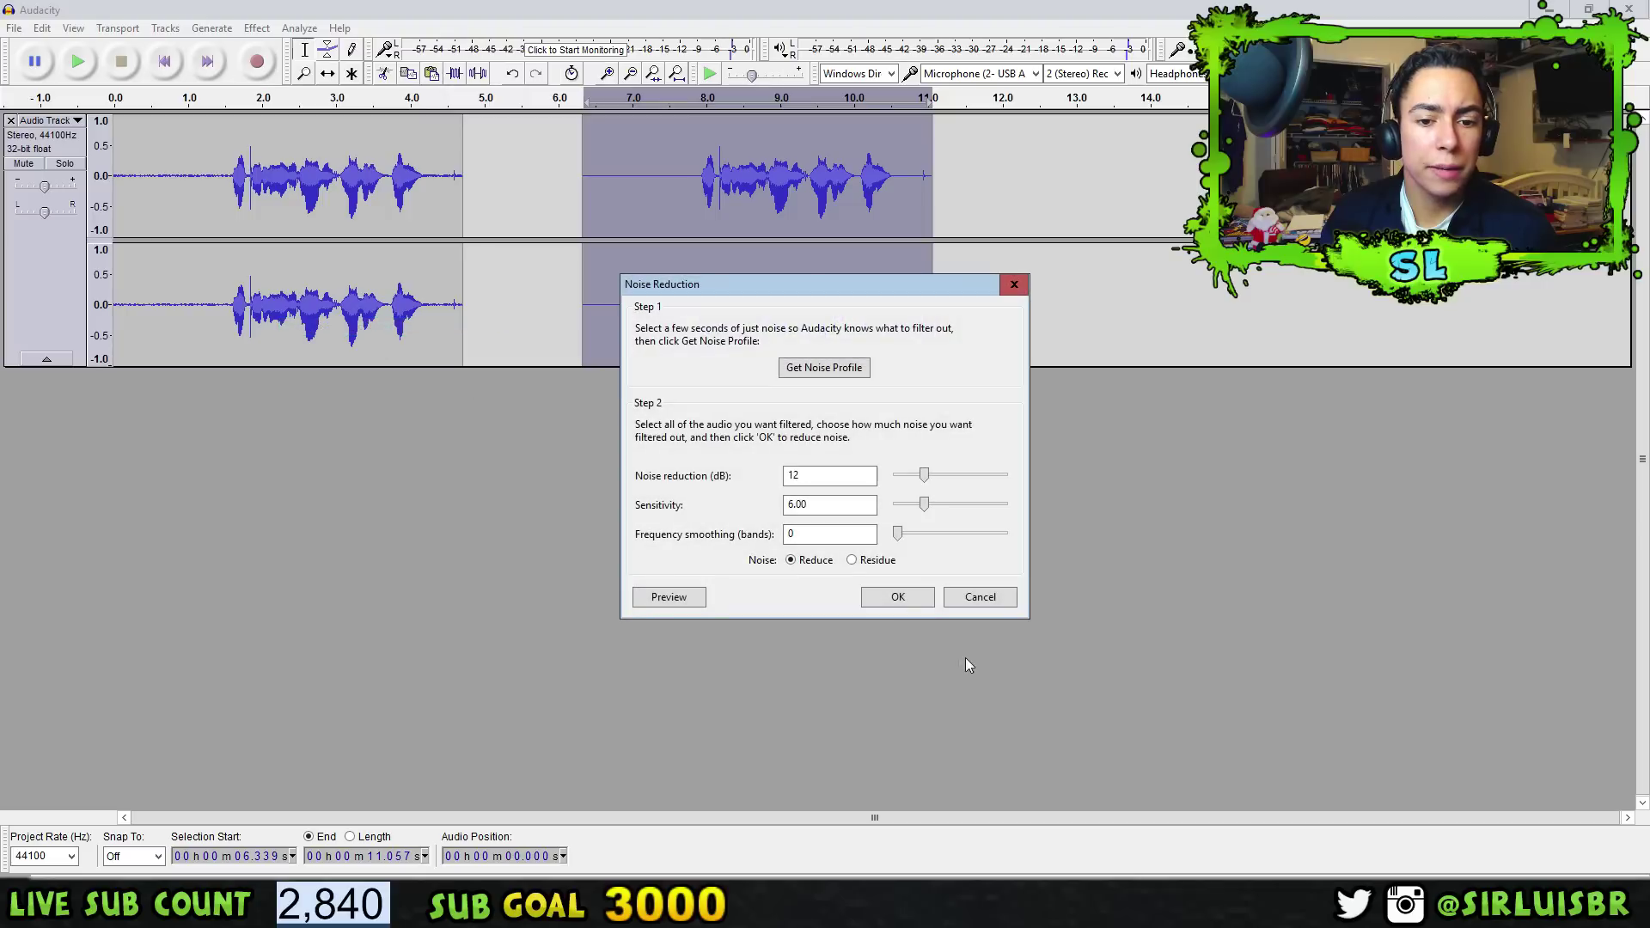
click(896, 596)
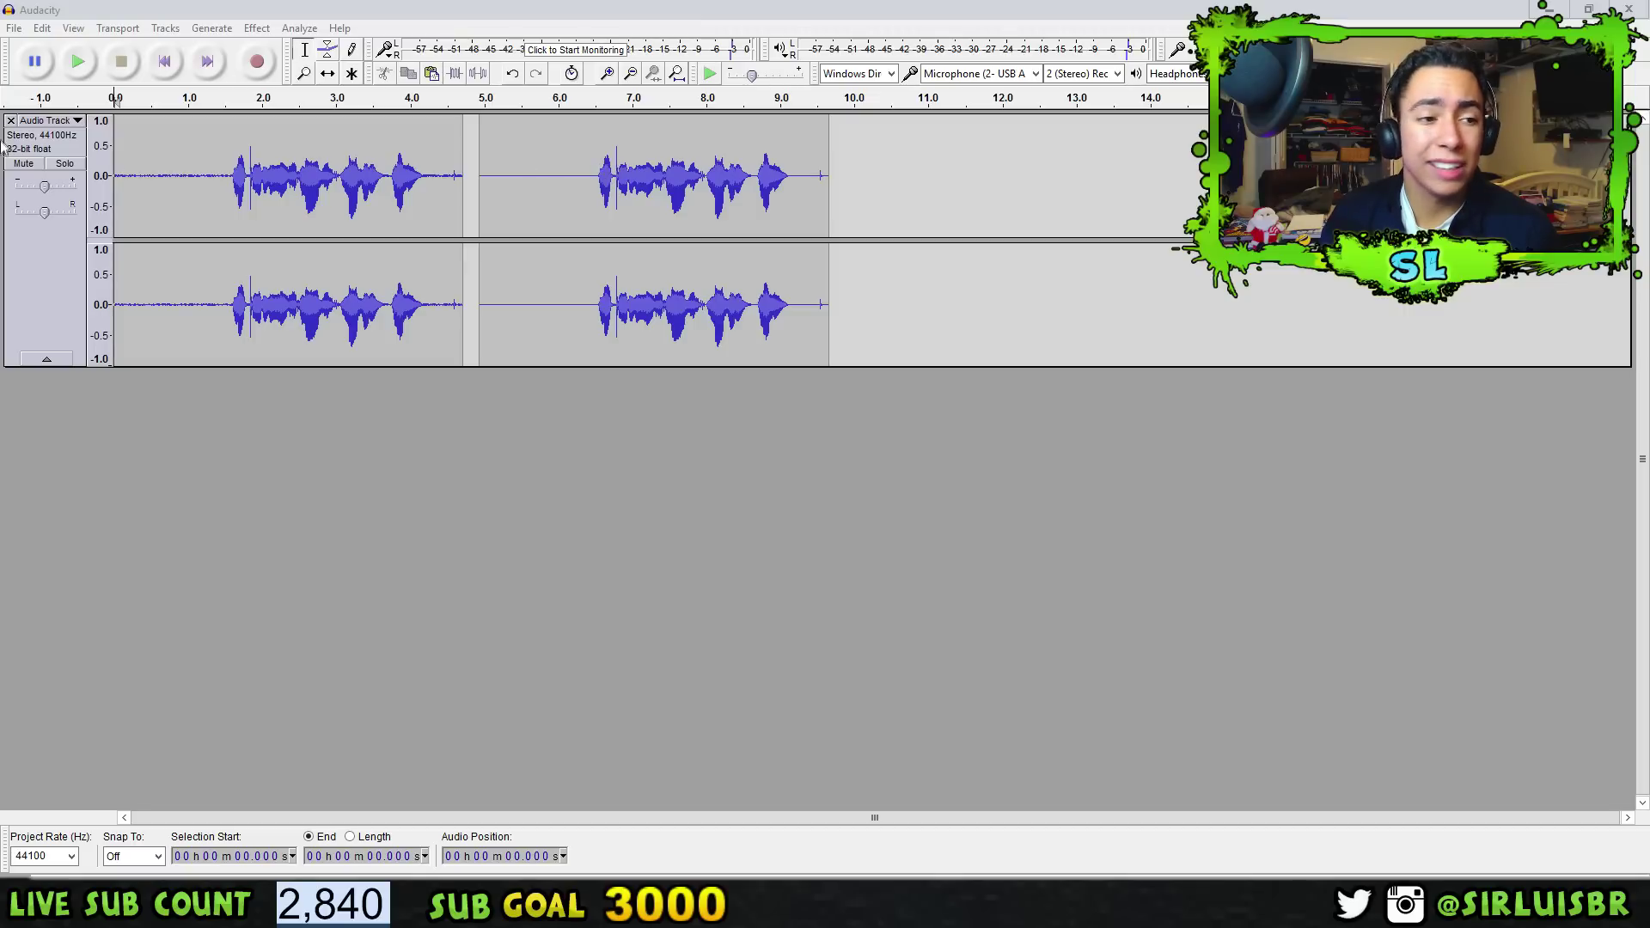
click(119, 137)
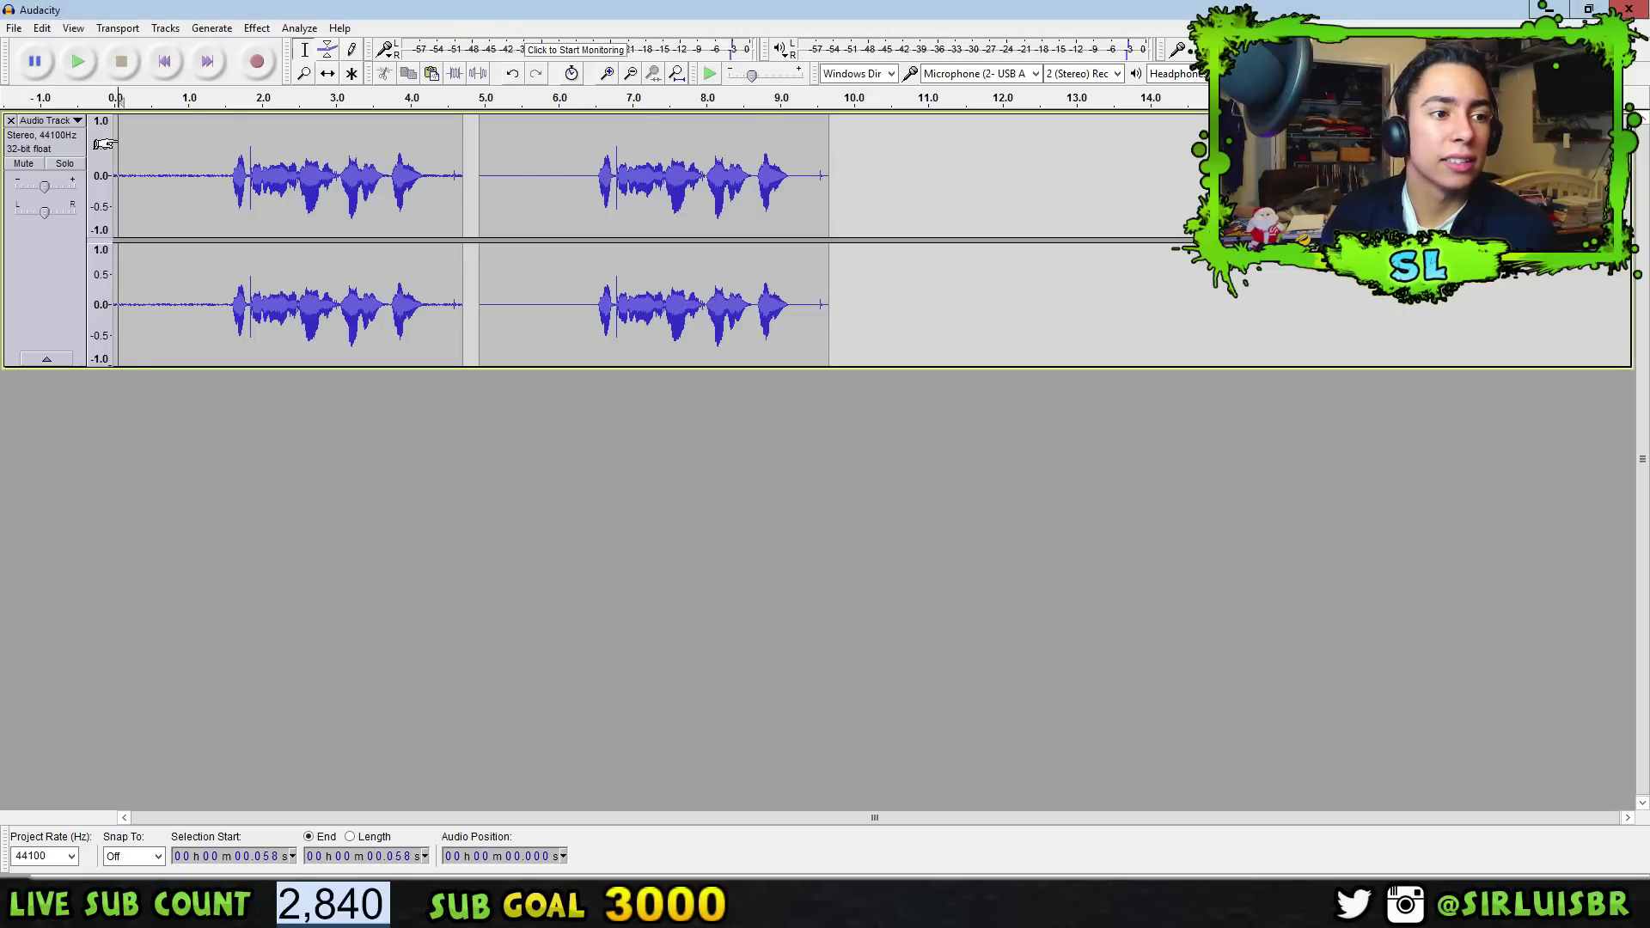
click(77, 71)
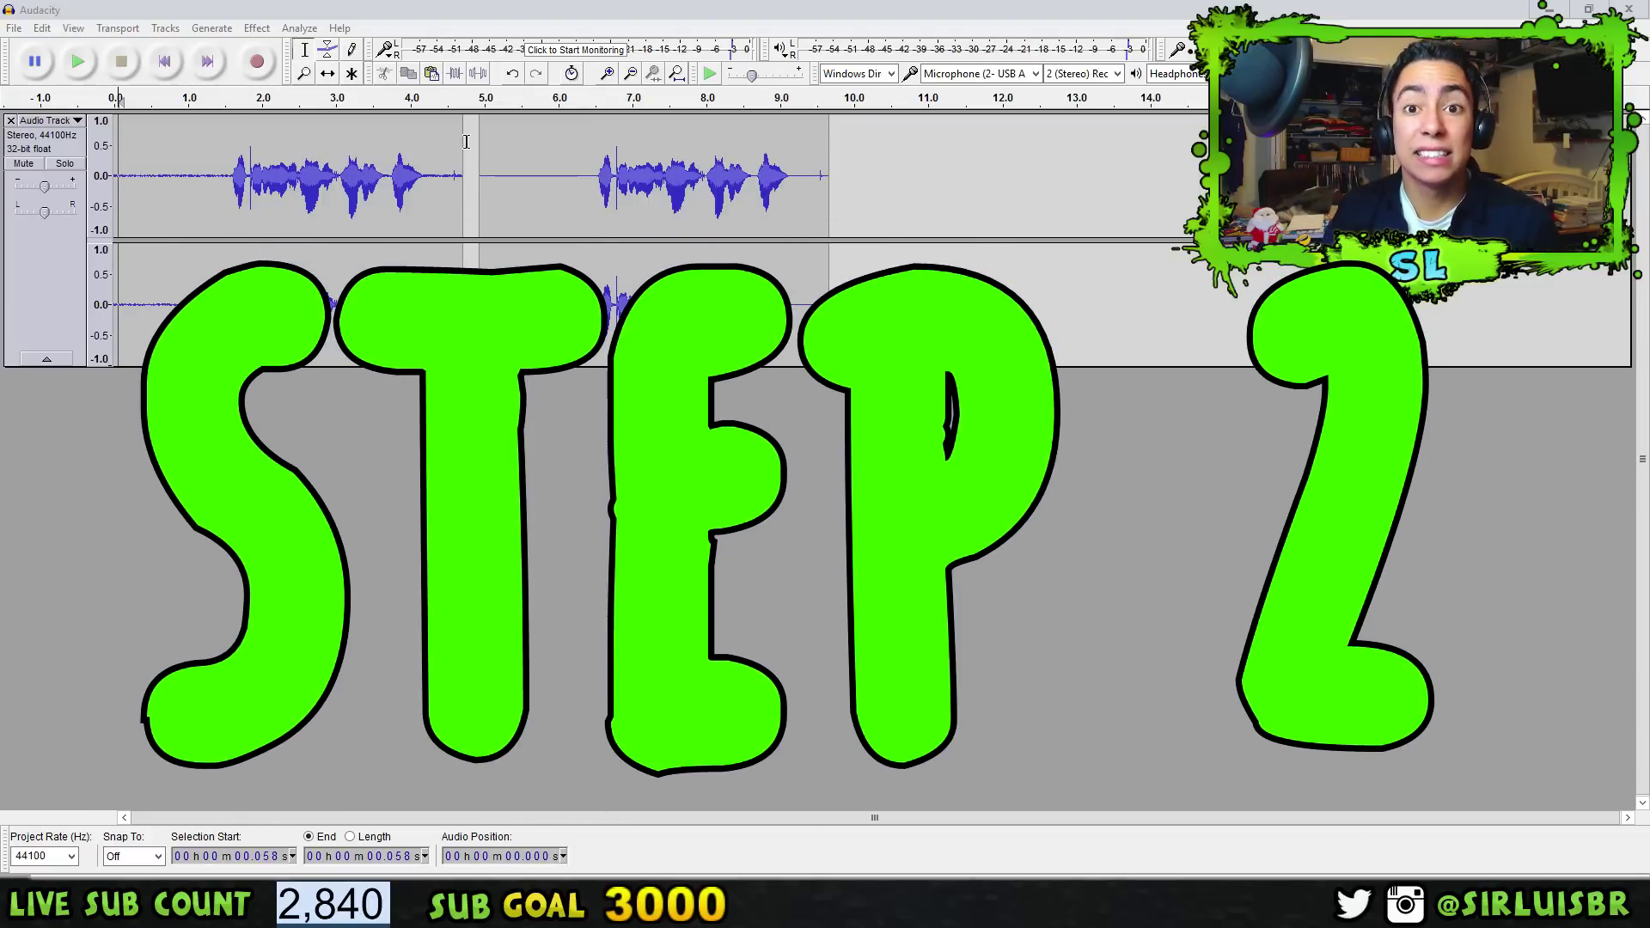
Paste a third copy of the voice clip at about 10.03 seconds.
click(861, 177)
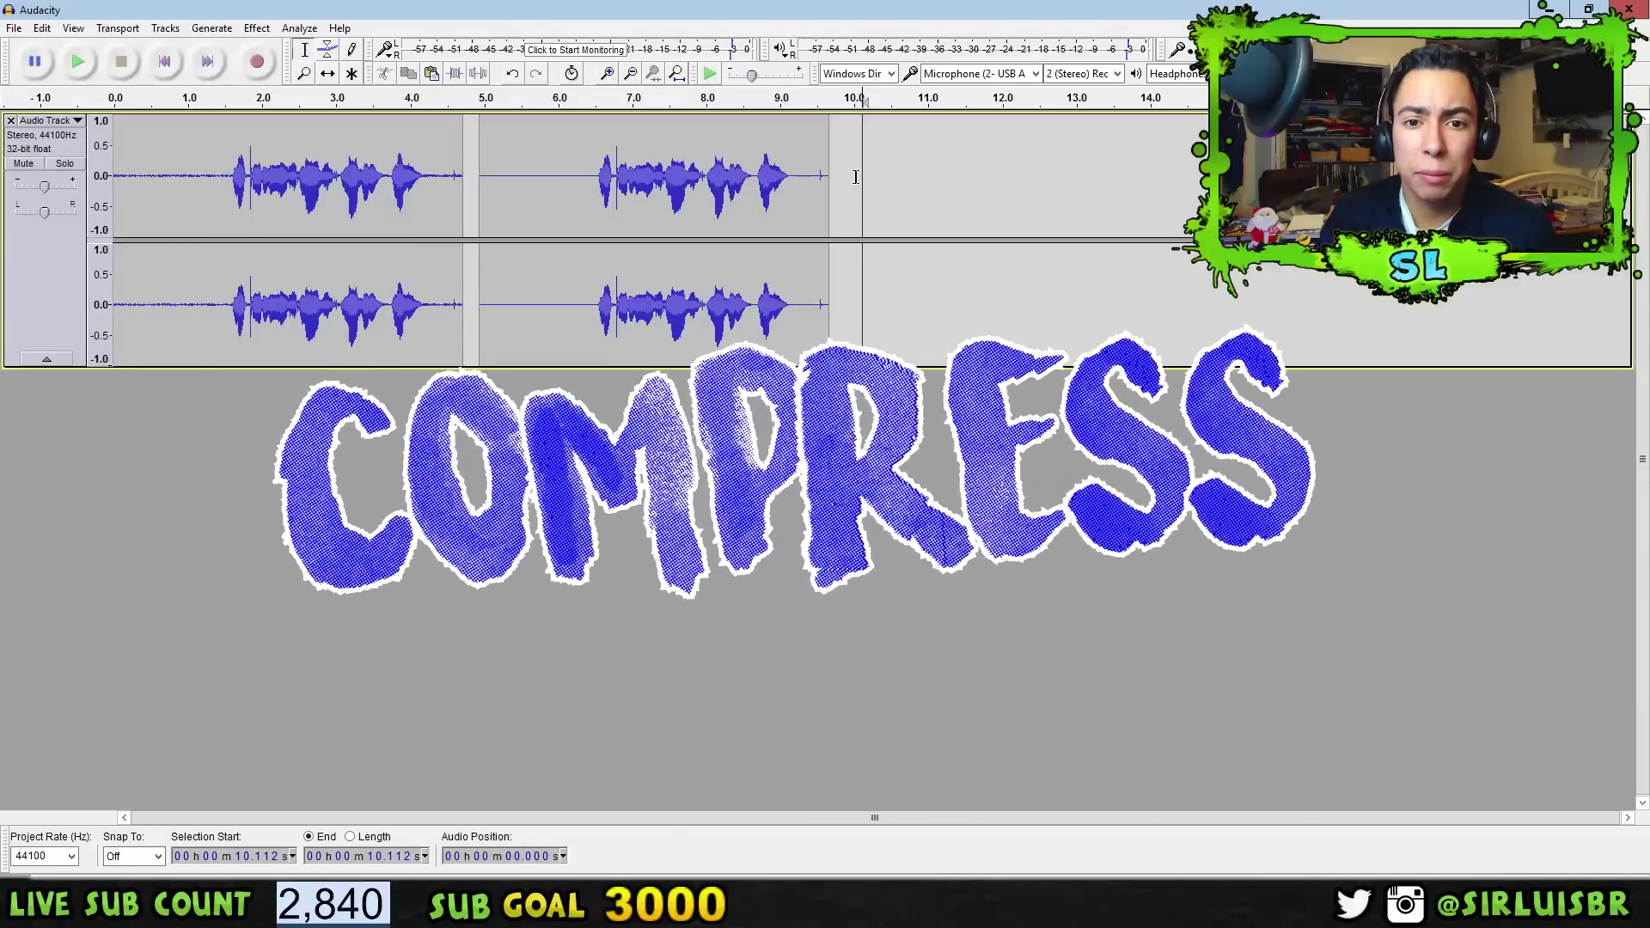
click(857, 176)
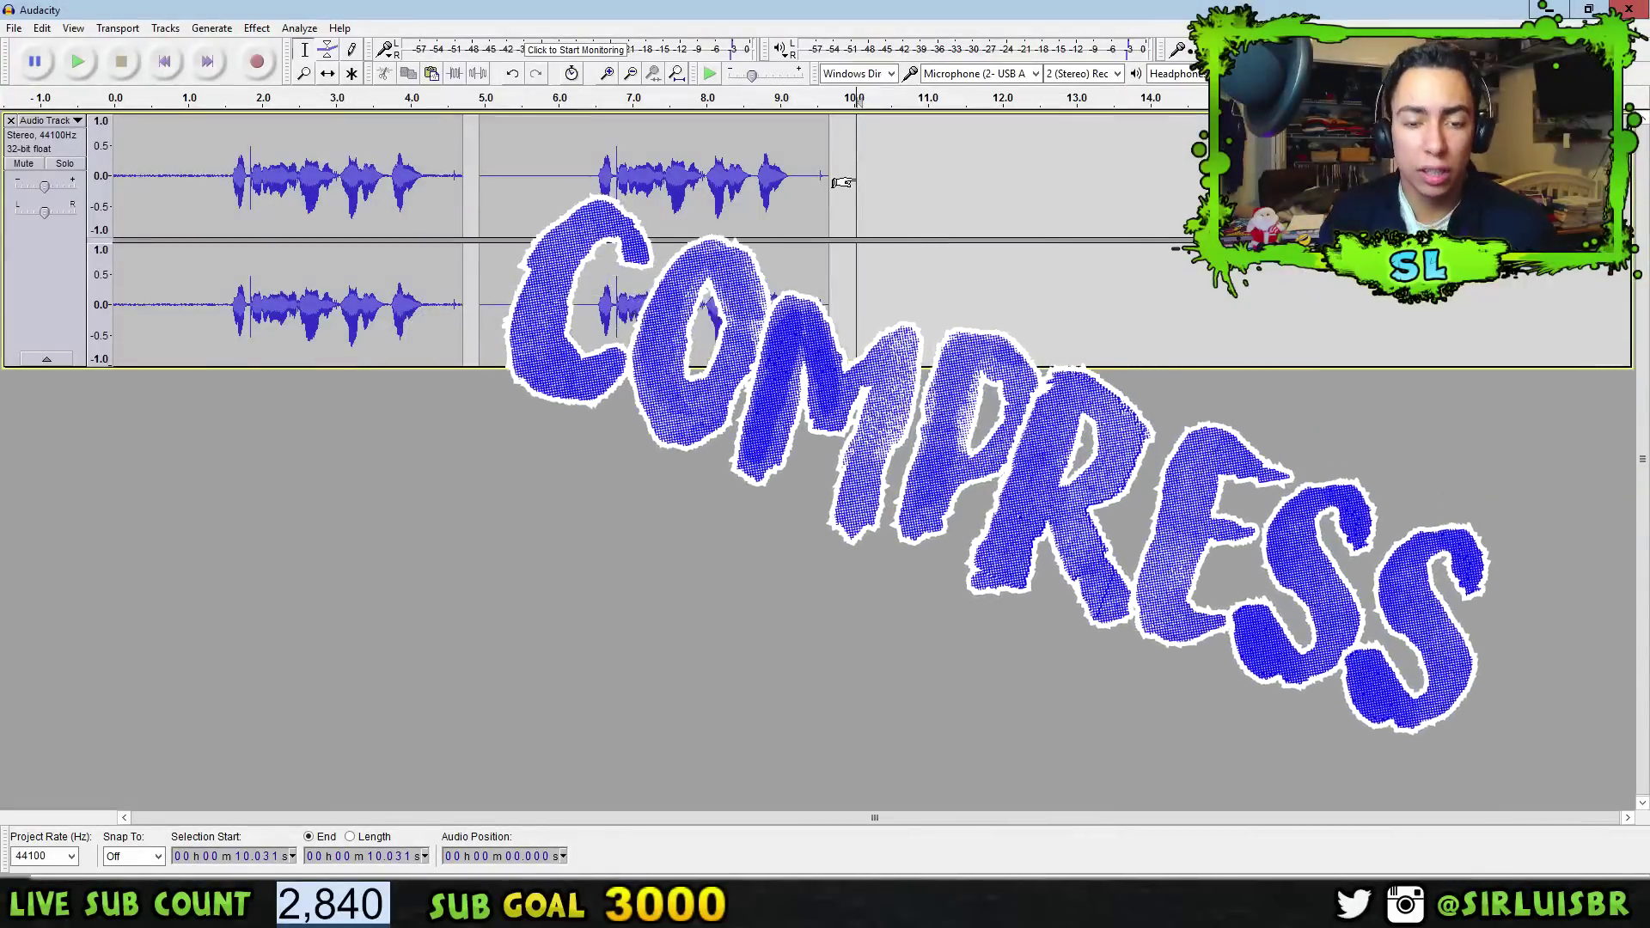
key(ctrl+v)
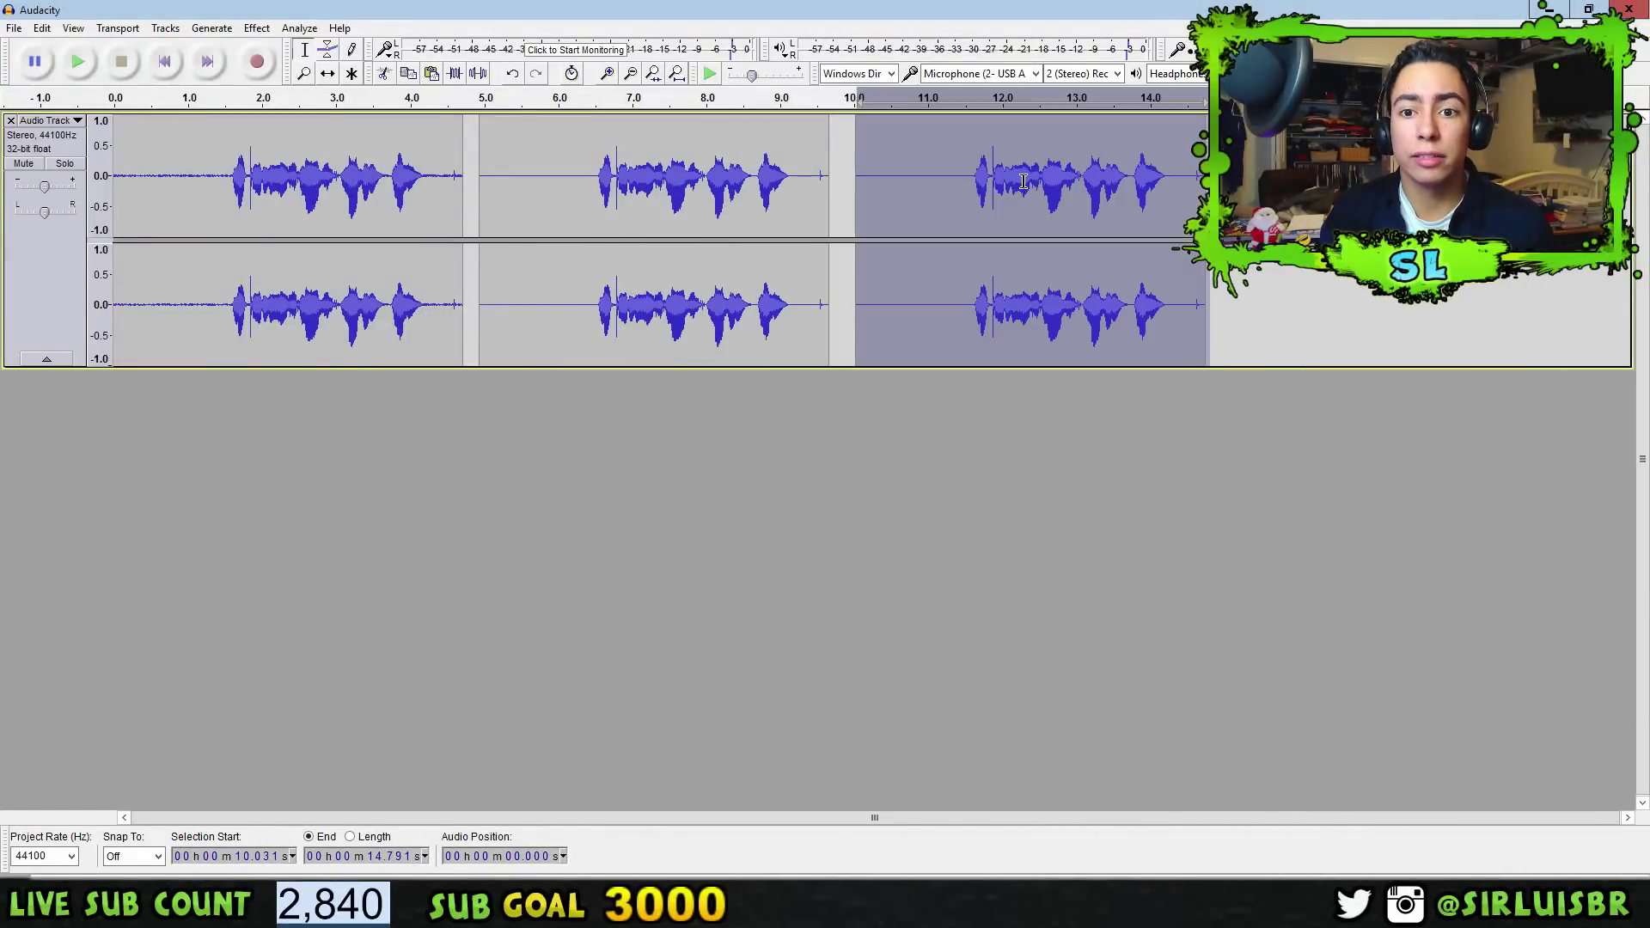
click(1025, 185)
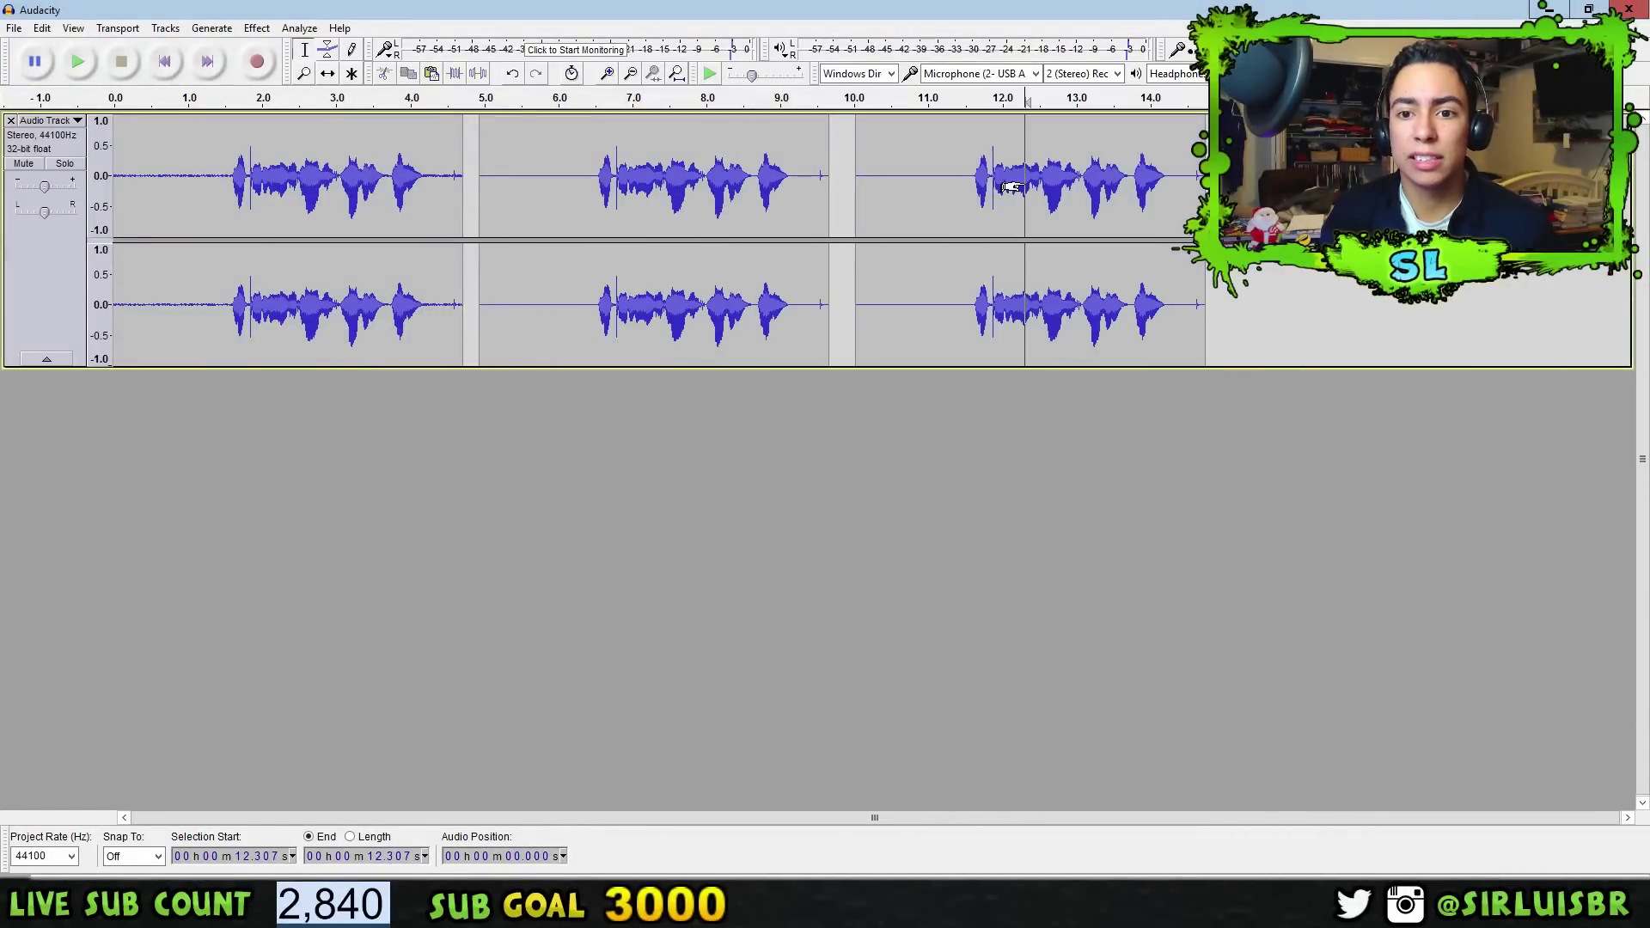
Apply the Compressor to the whole third clip and listen to the result.
double_click(961, 159)
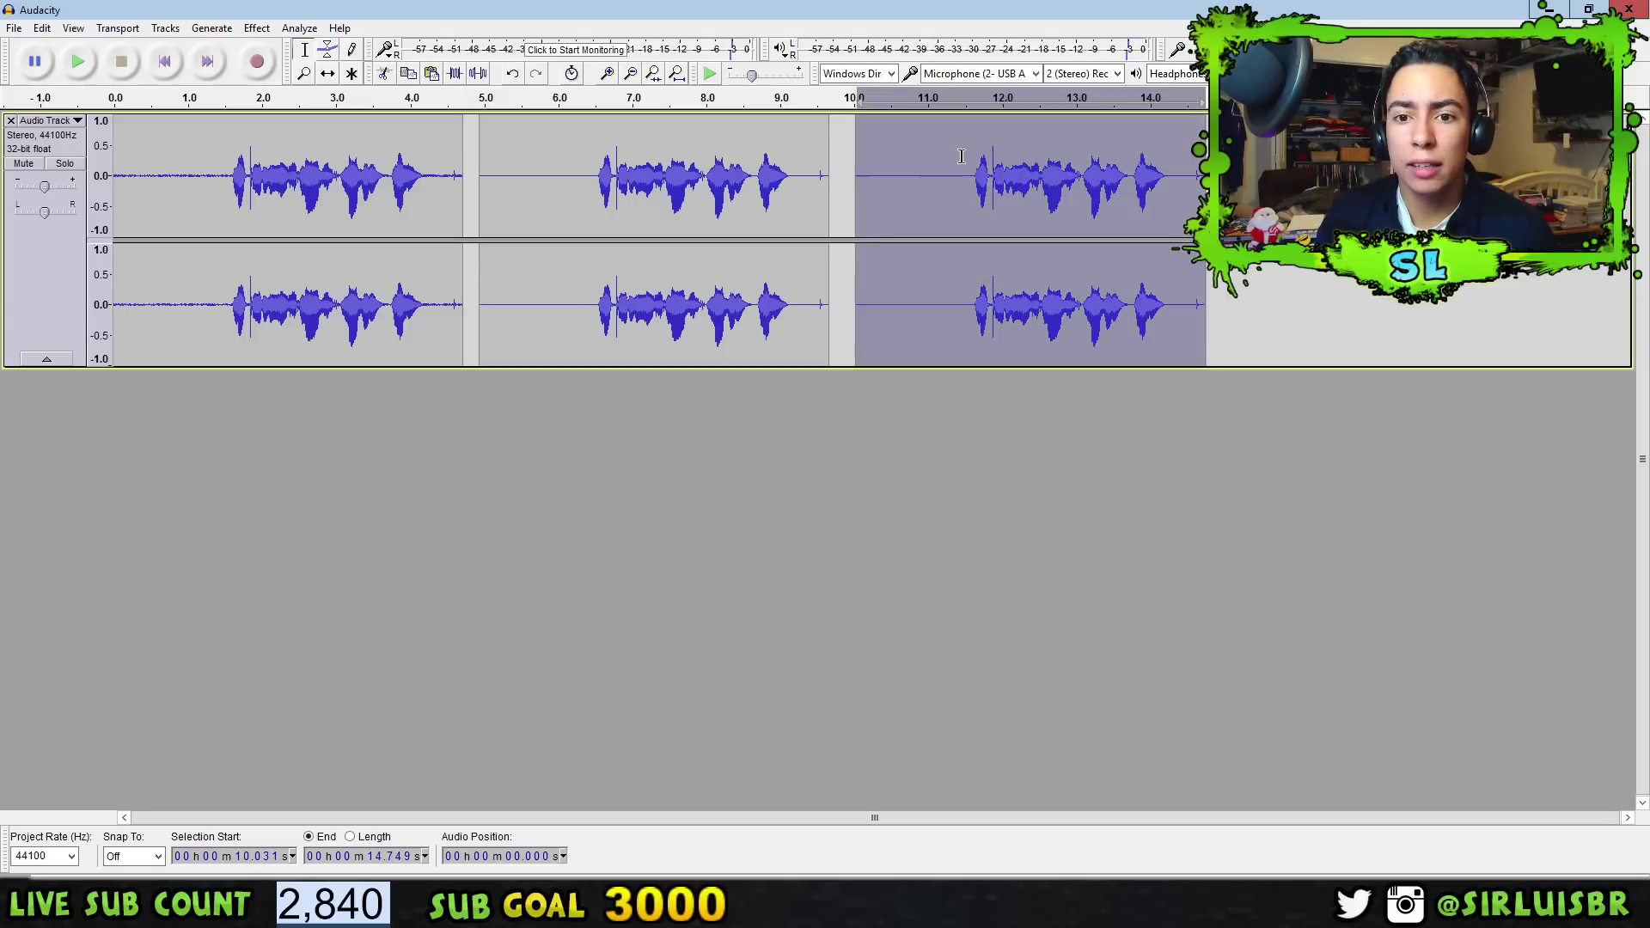
click(257, 28)
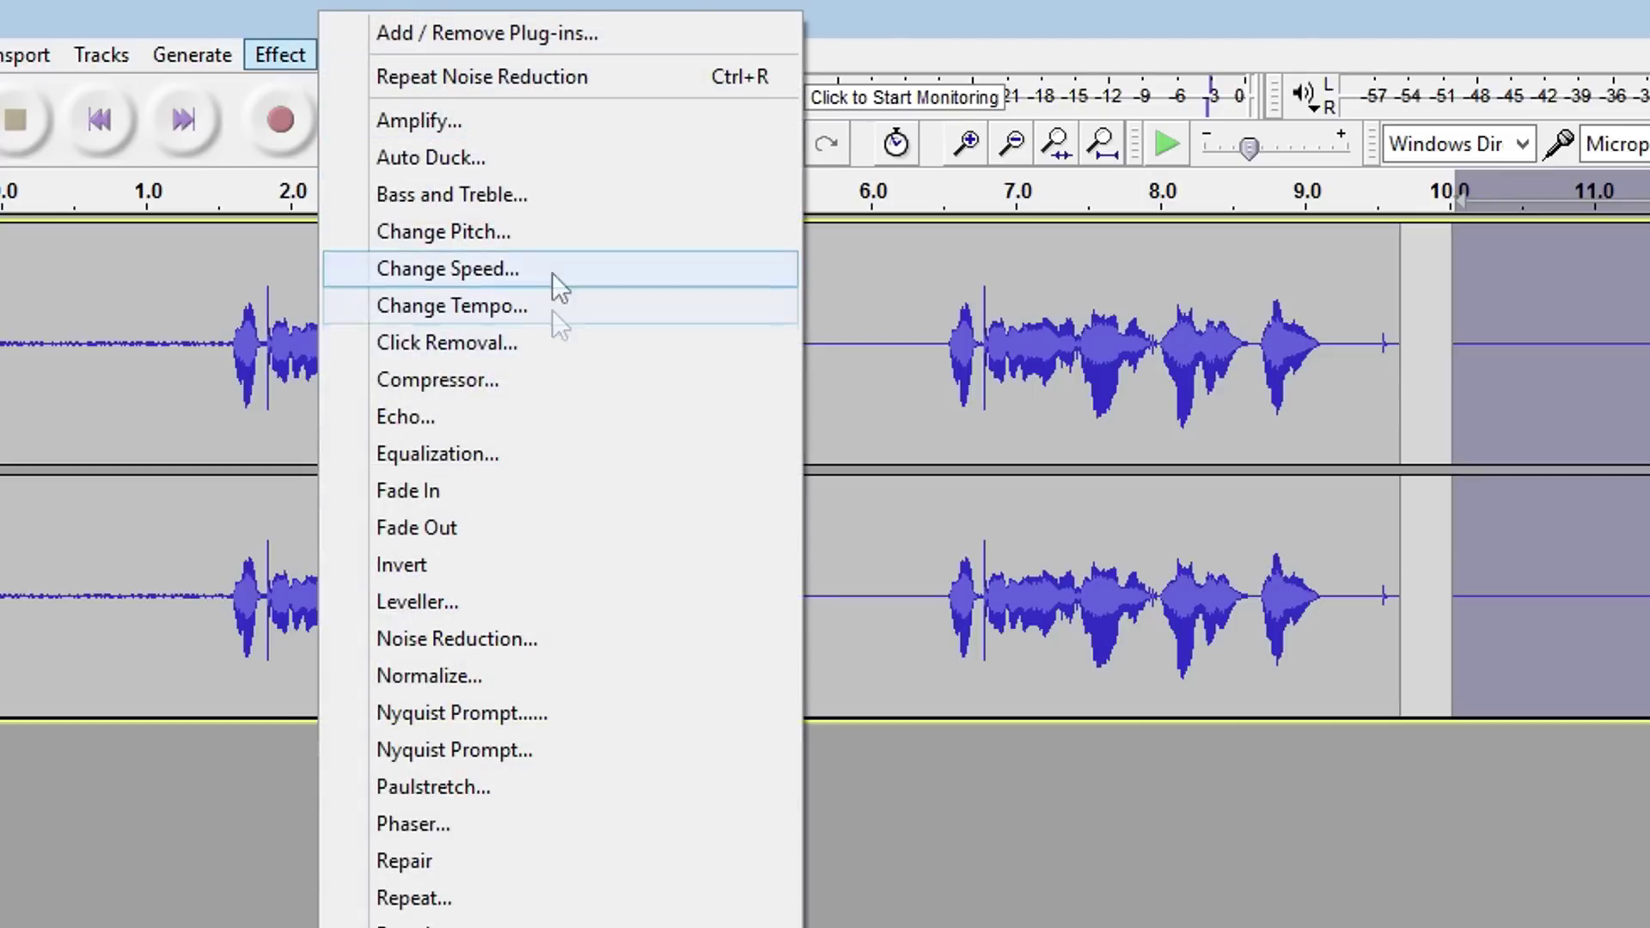
click(456, 385)
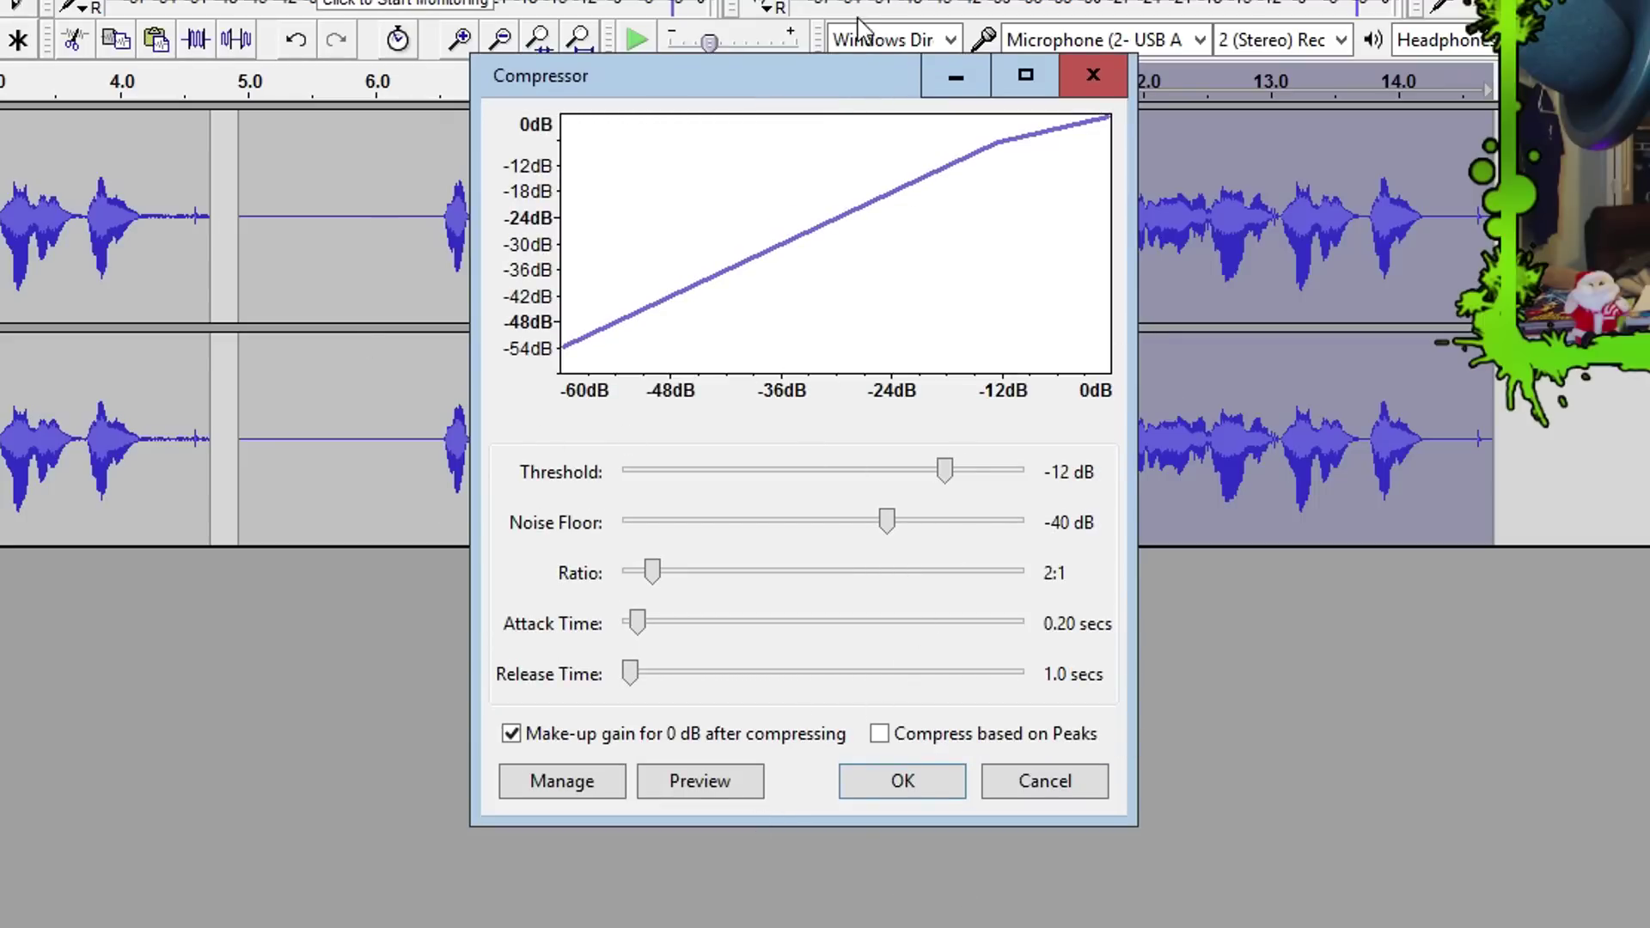
drag(851, 76, 743, 10)
click(796, 717)
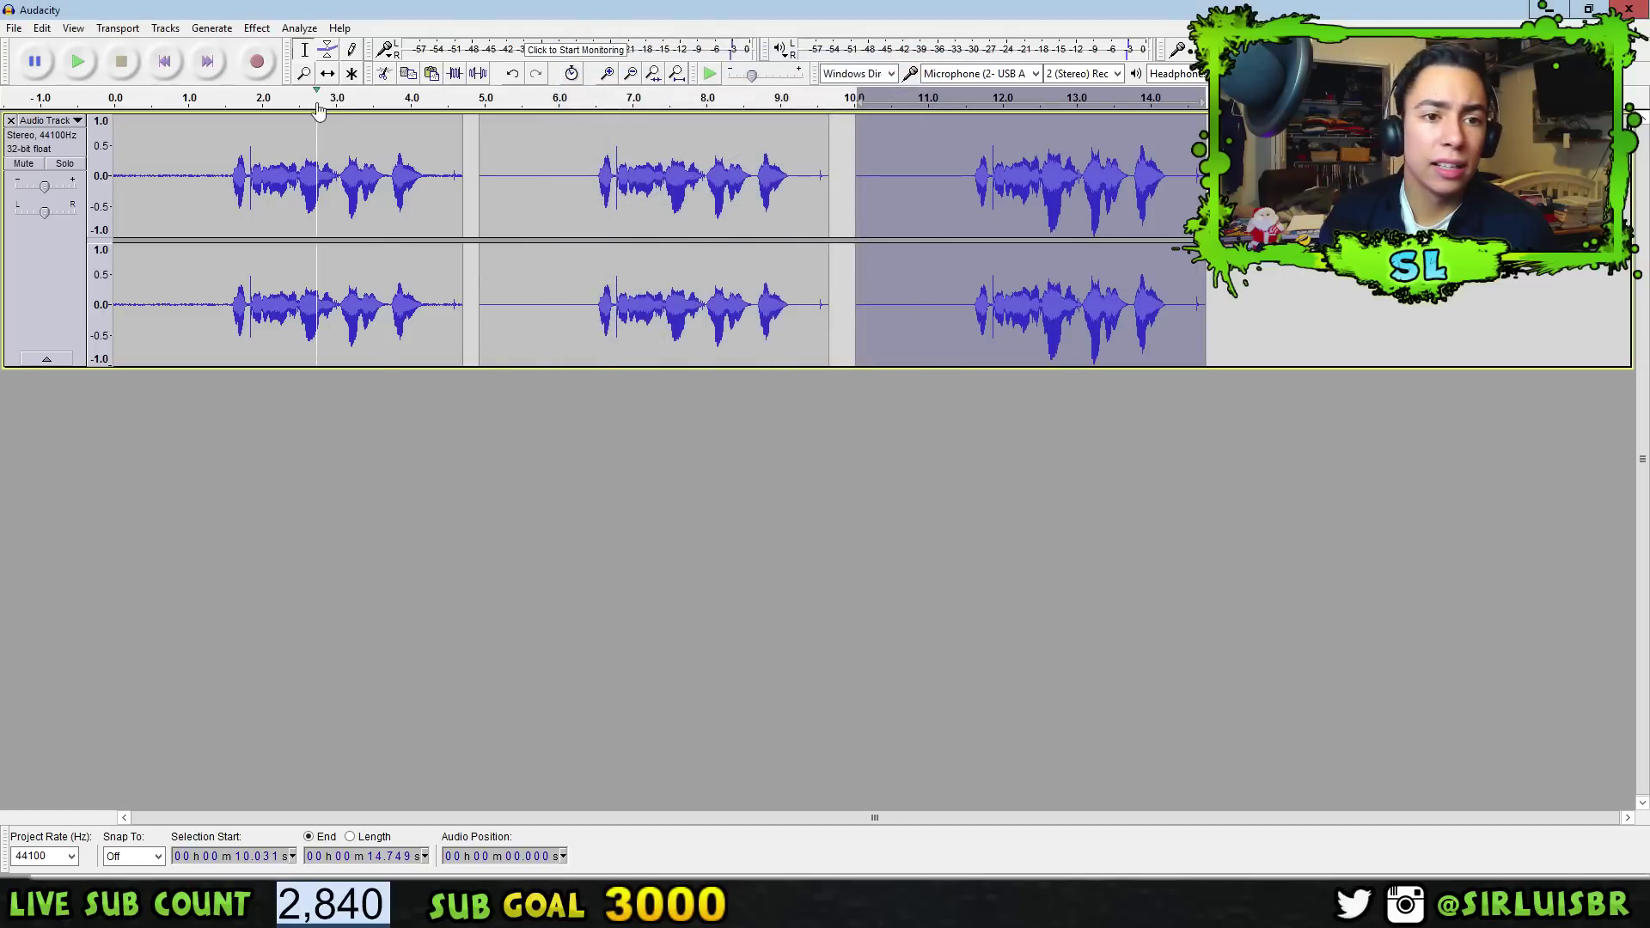
click(90, 64)
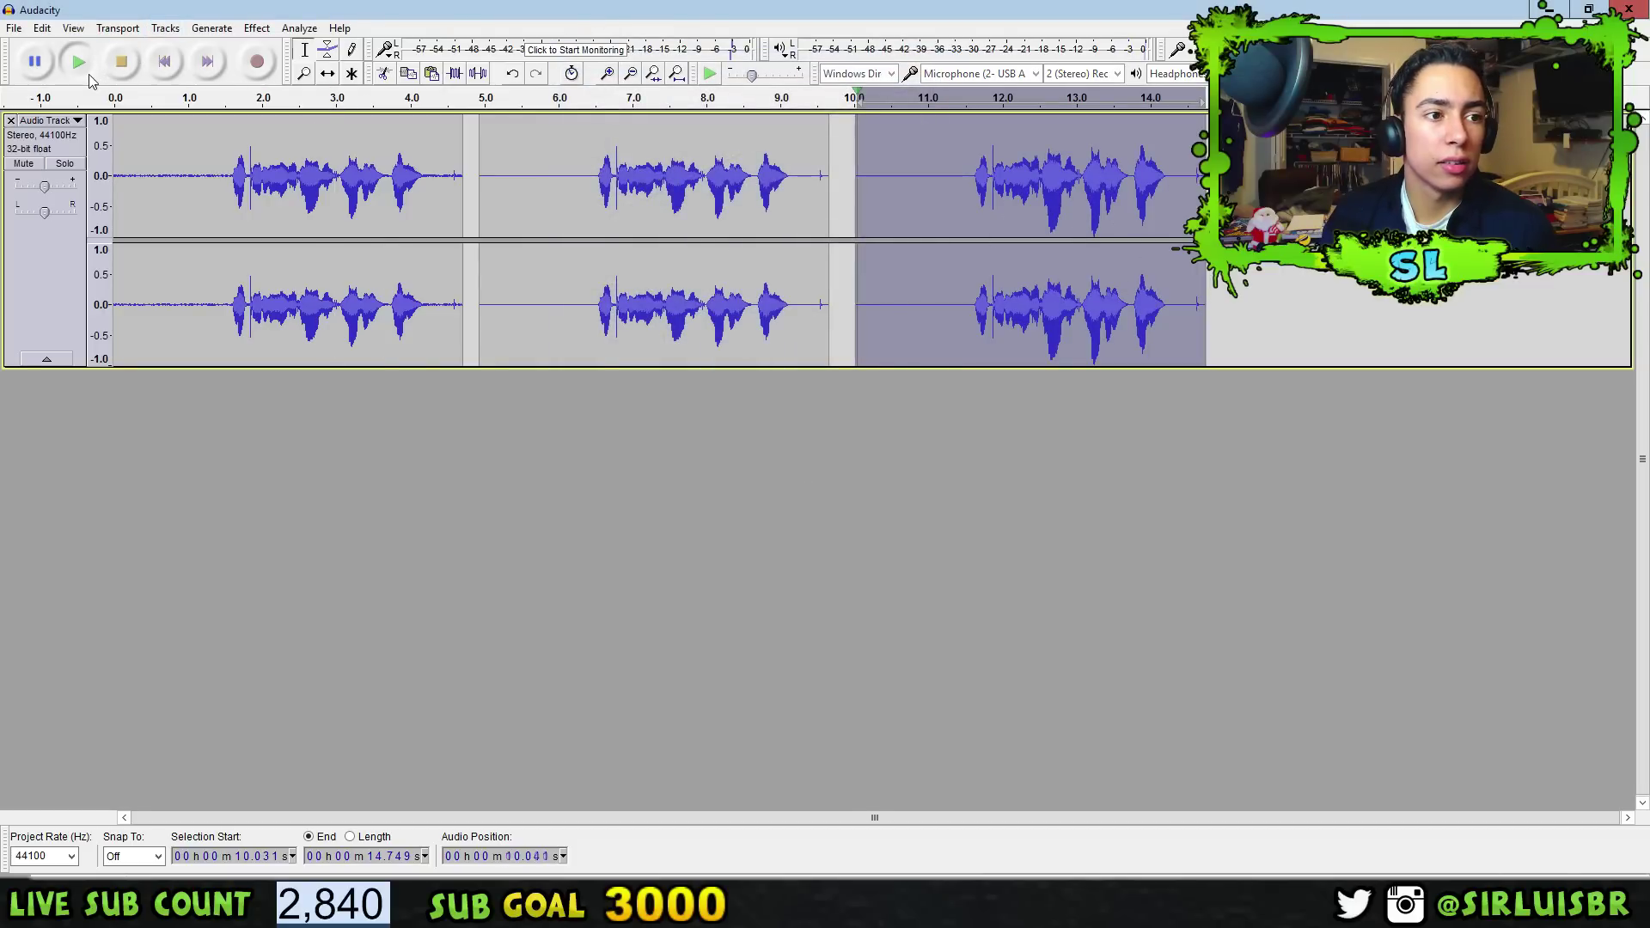
click(136, 65)
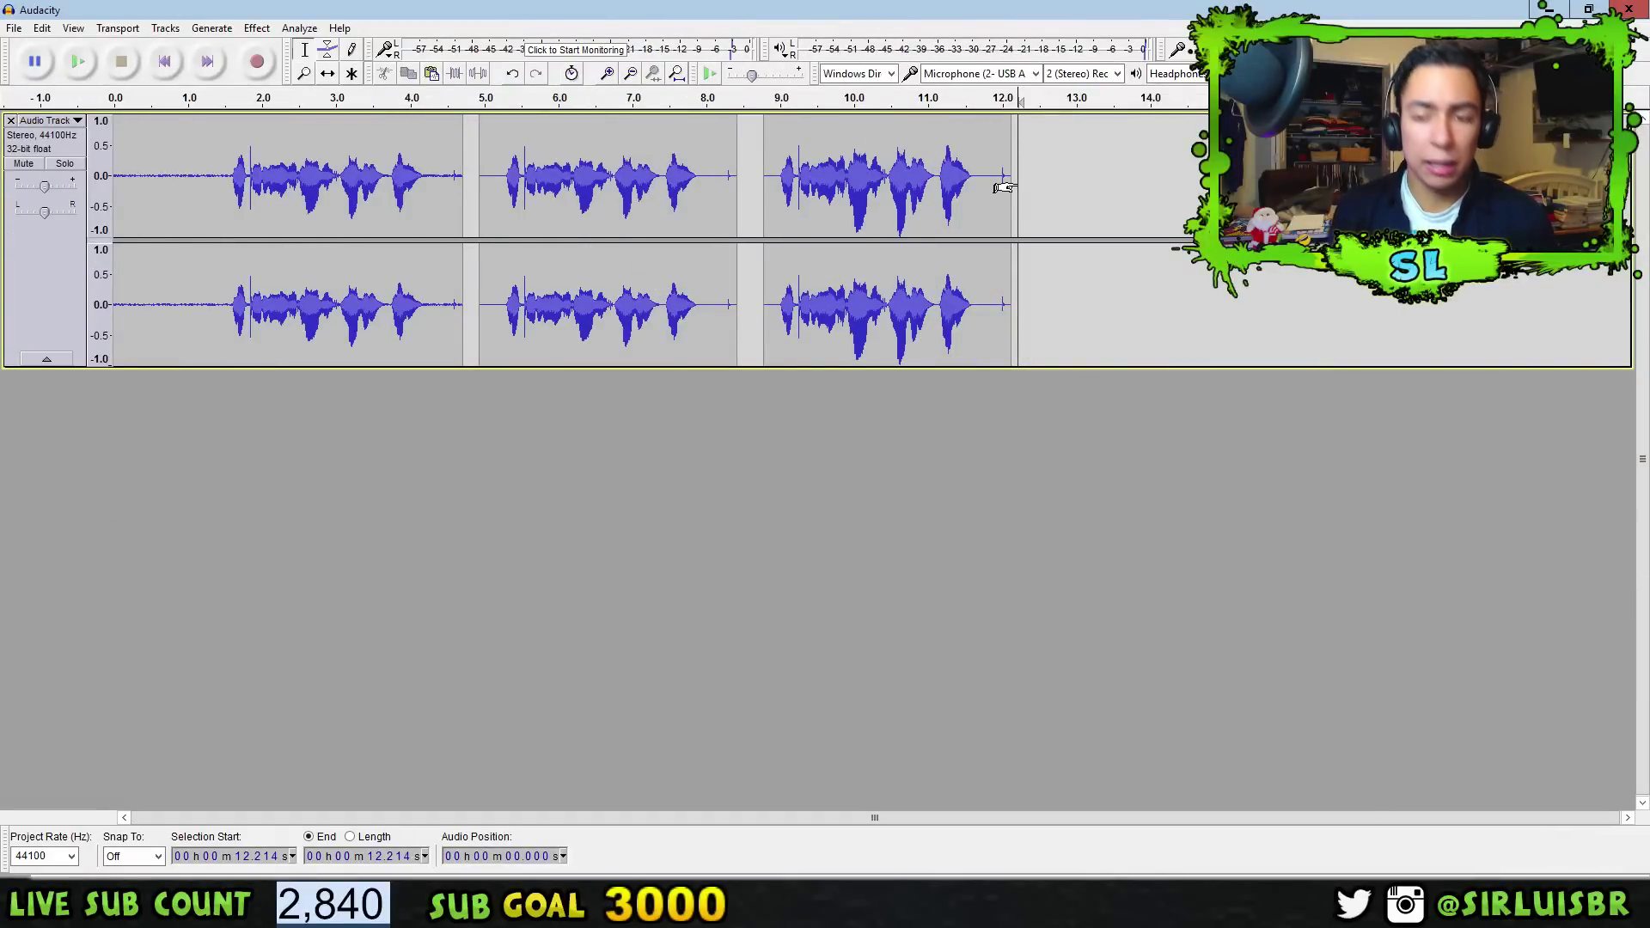
Paste a fourth copy of the clip and apply a Bass Boost EQ trimmed to about +6 dB below 100 Hz.
key(ctrl+v)
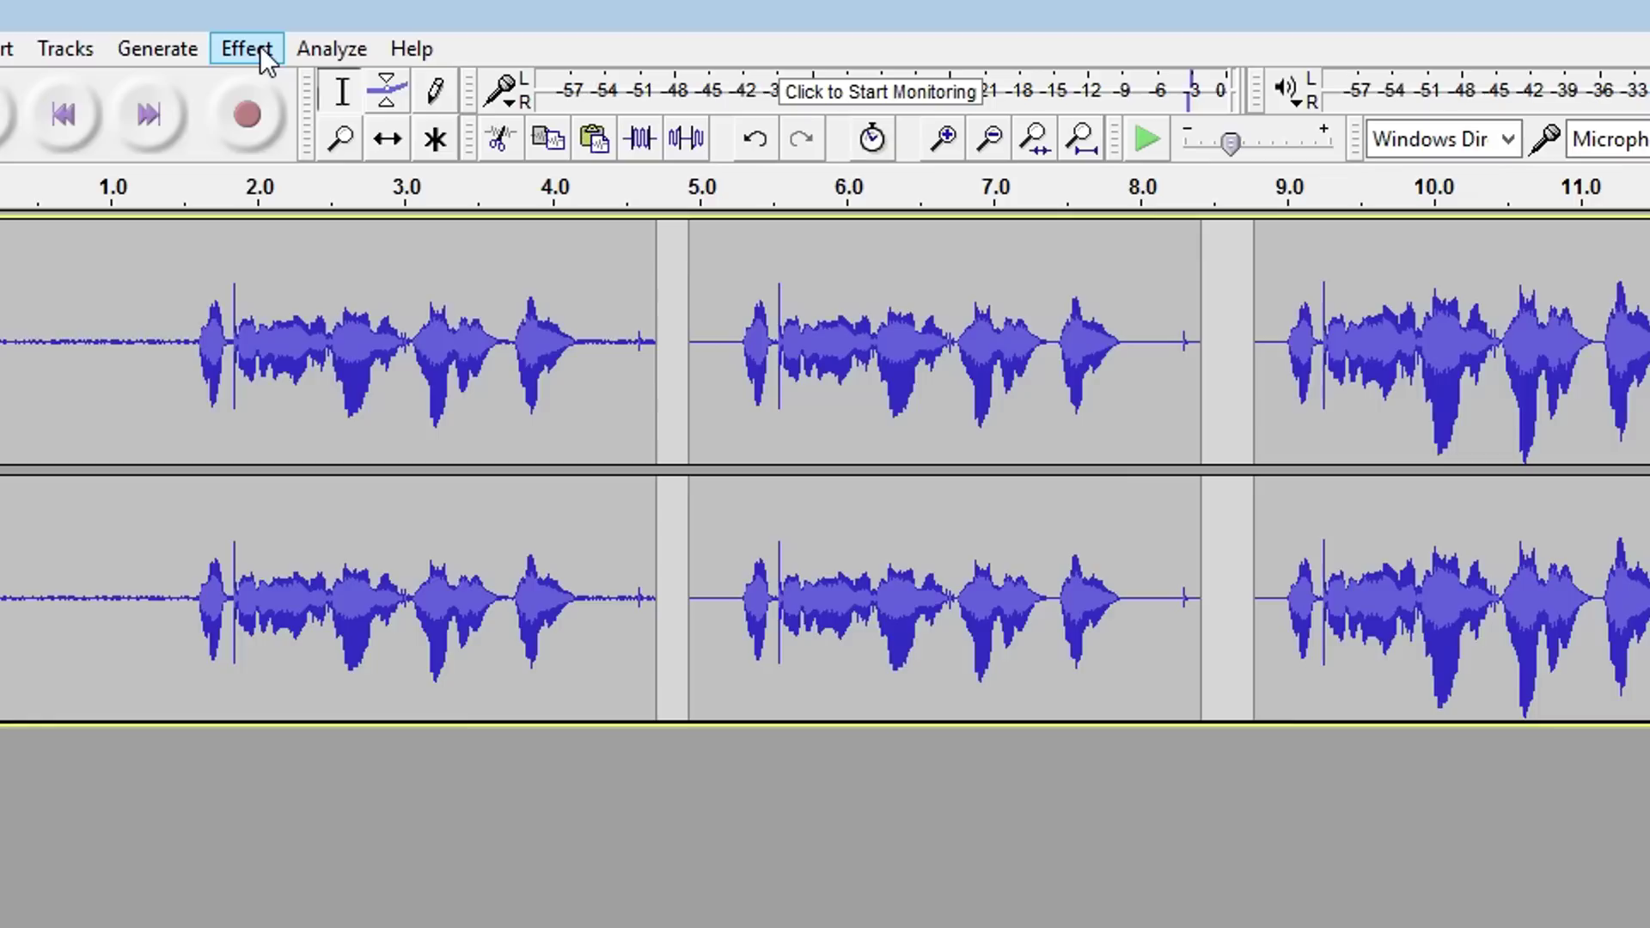
click(258, 29)
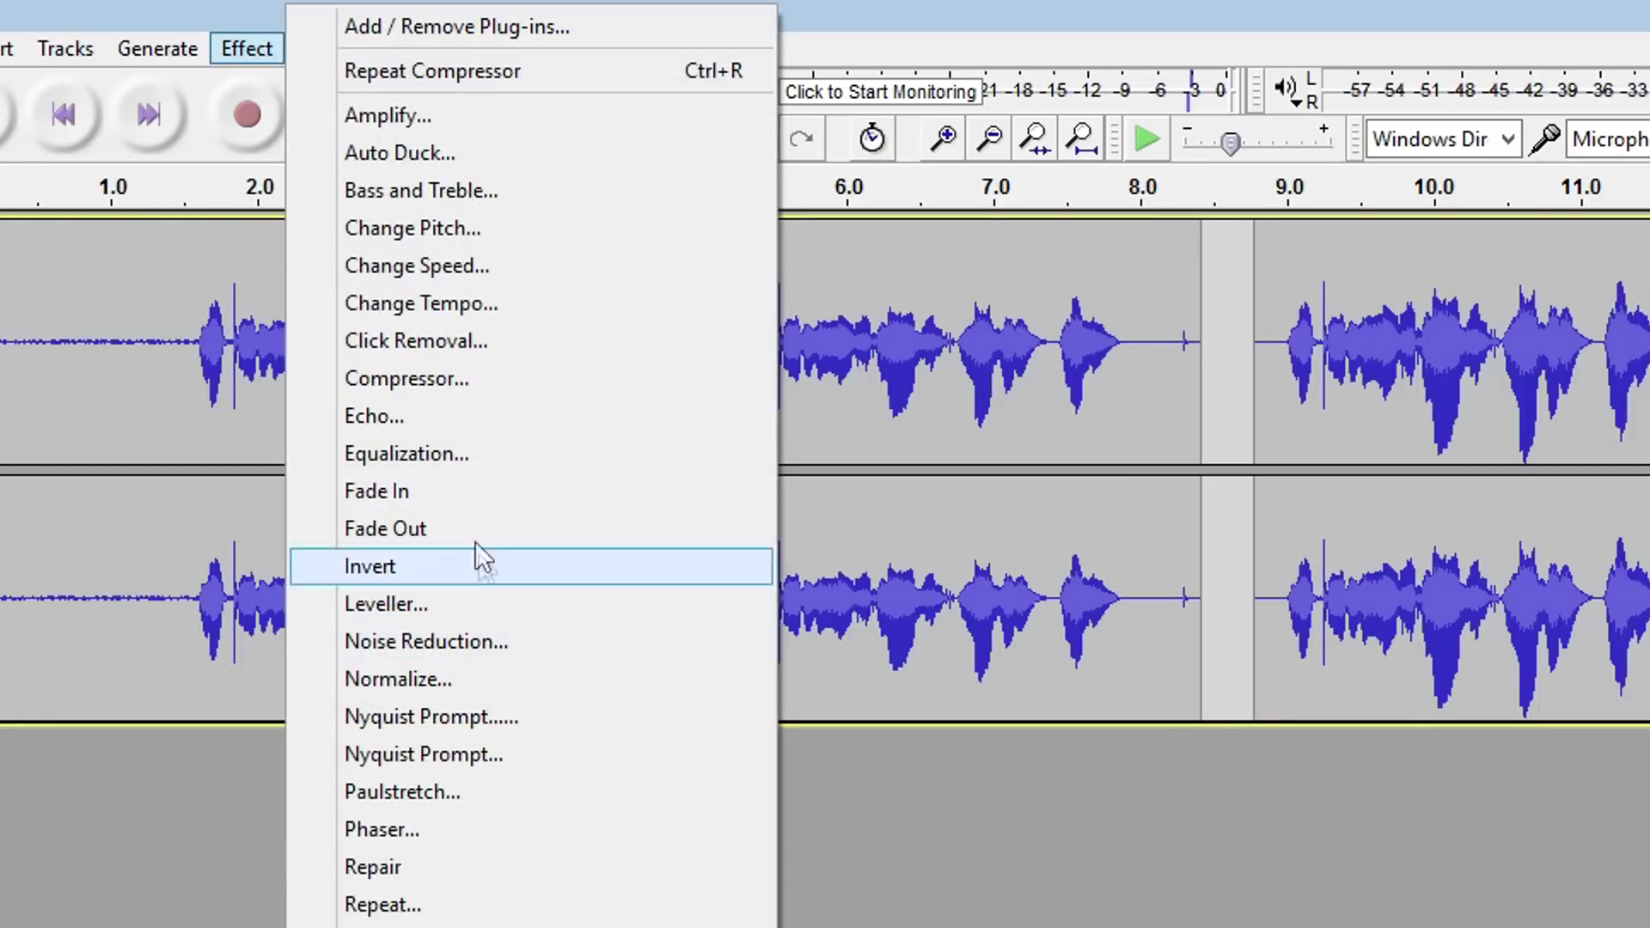
click(458, 464)
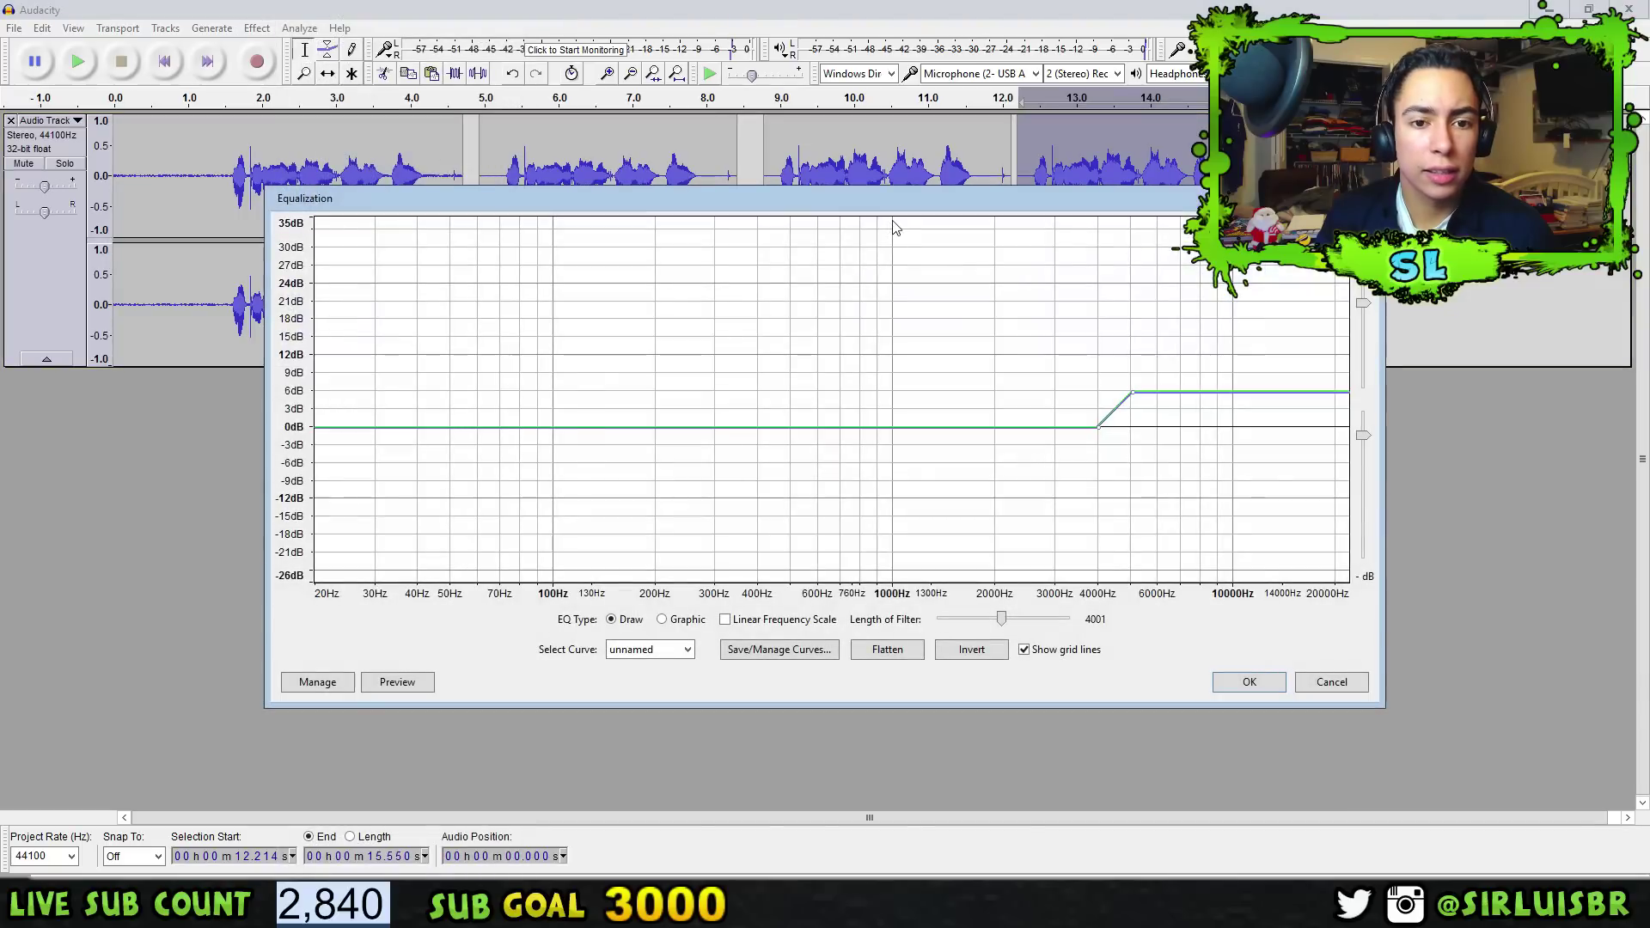
drag(890, 210, 883, 73)
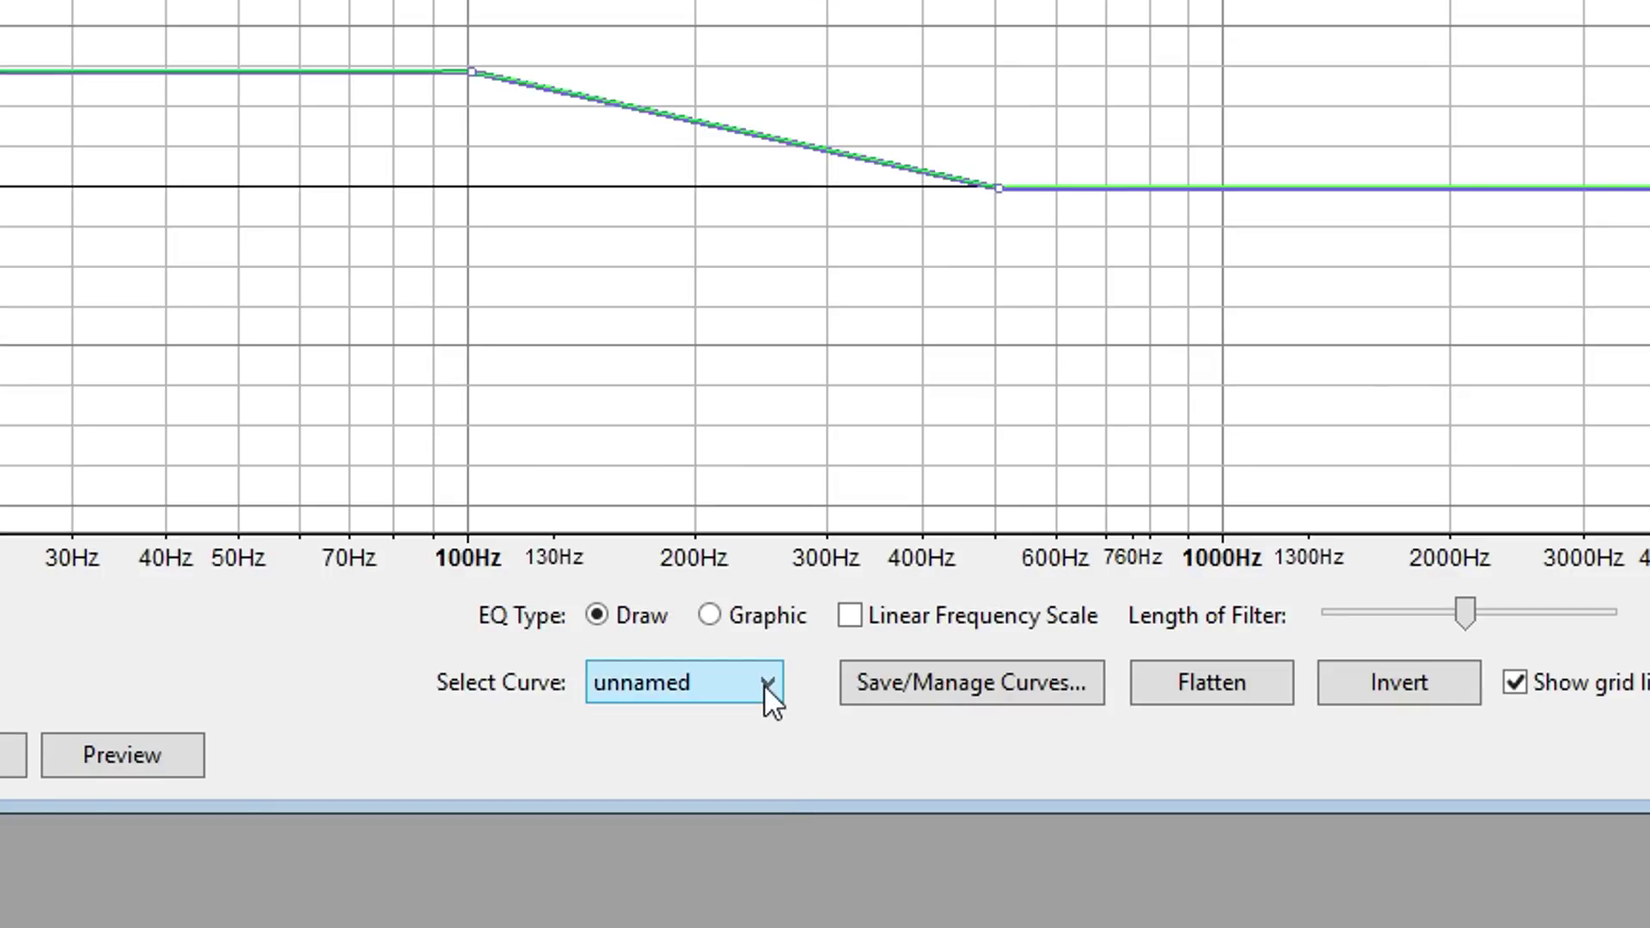
click(765, 684)
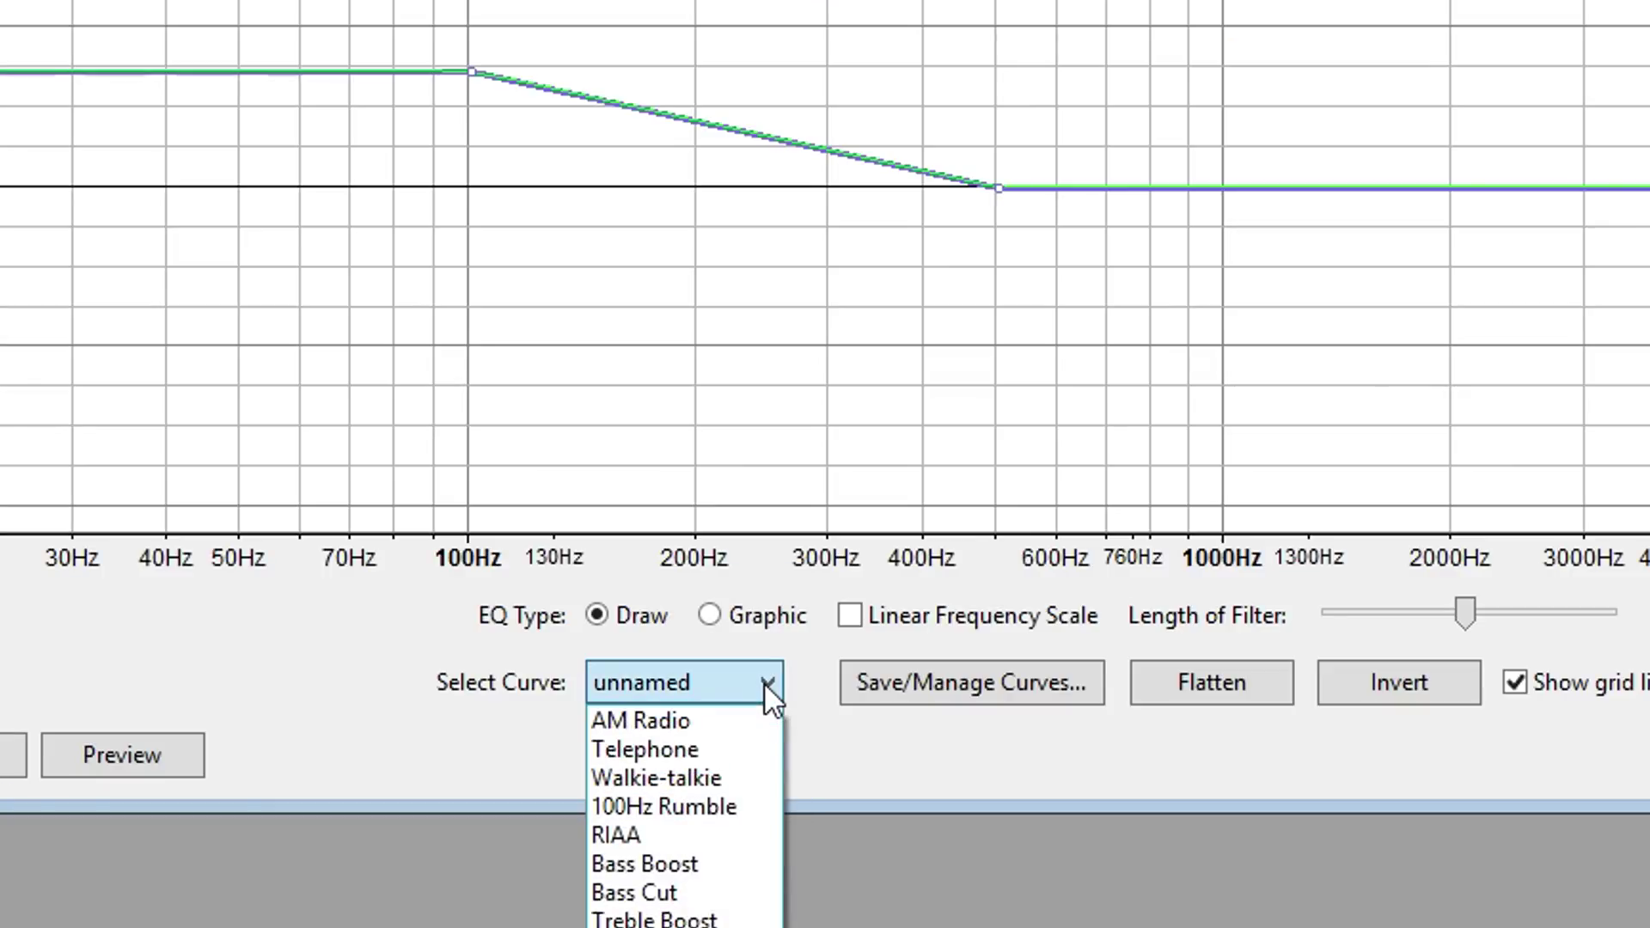
click(709, 859)
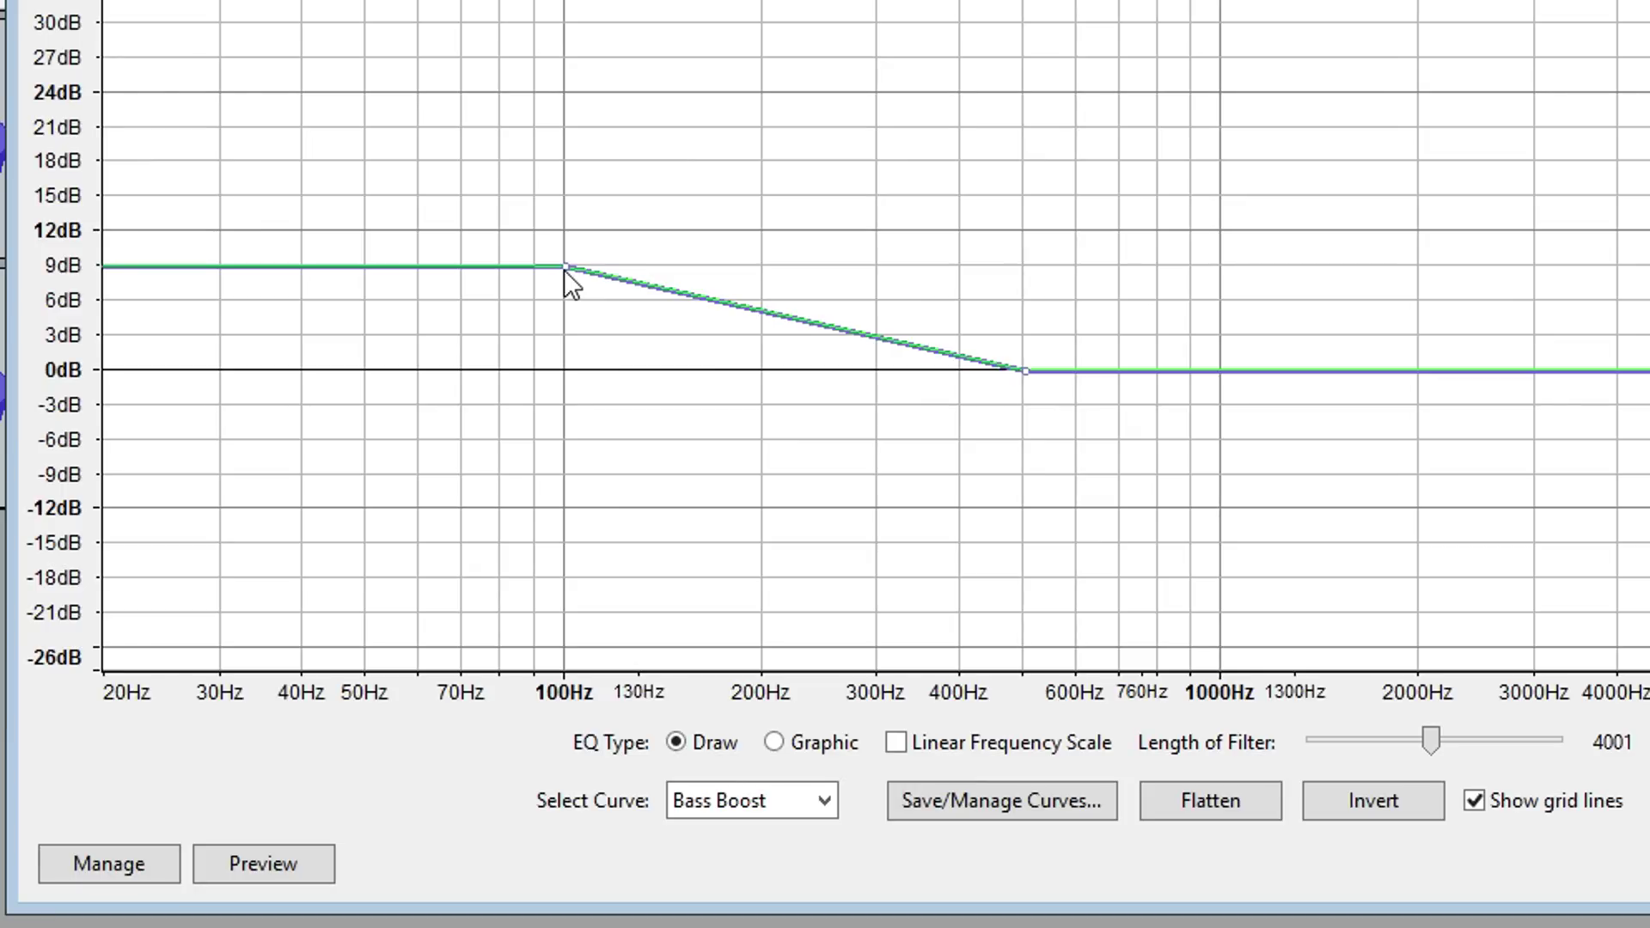
drag(564, 270, 565, 298)
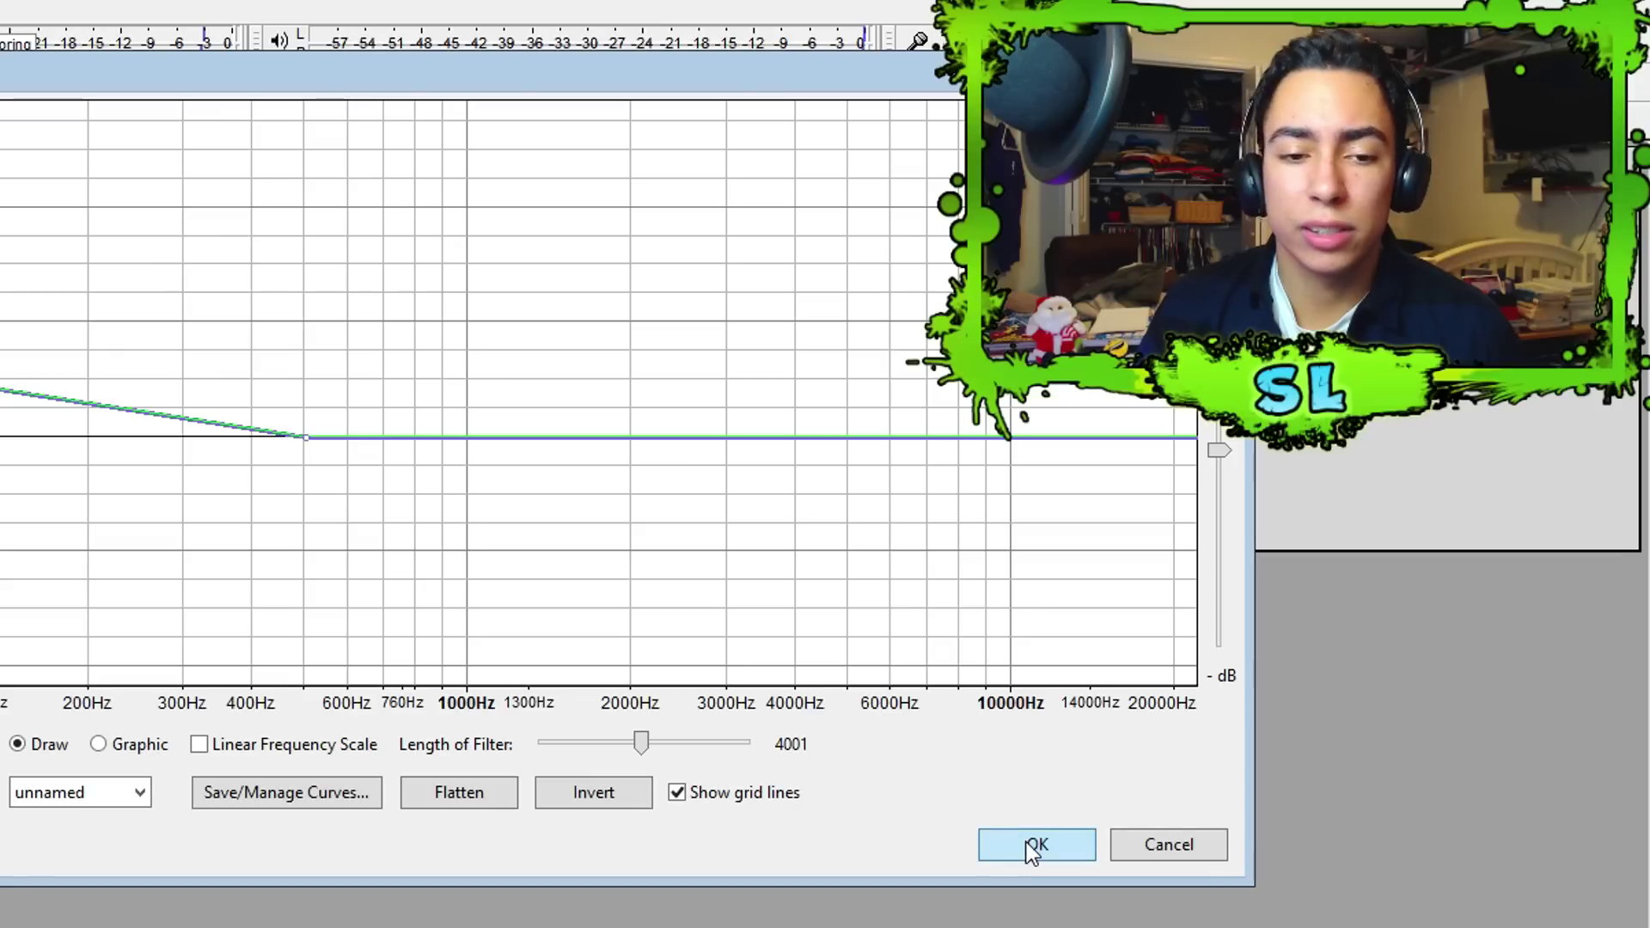
click(1034, 844)
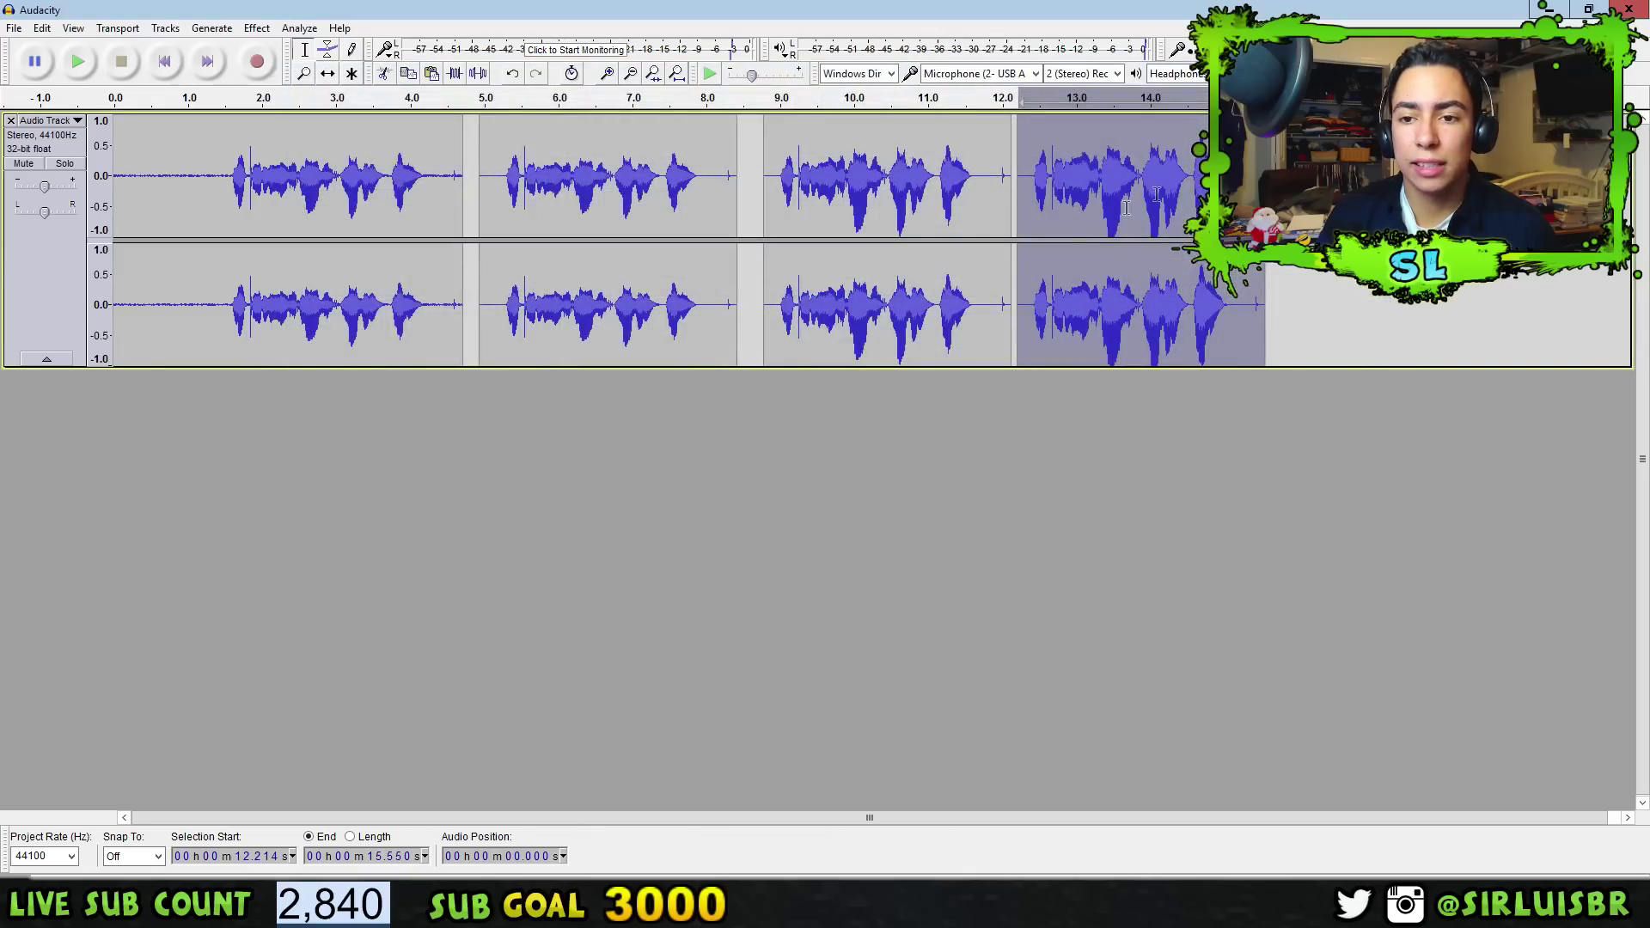
Apply the Treble Boost EQ preset to the fourth clip, lowering its shelf slightly around 5000 Hz.
scroll(250, 137, right, 3)
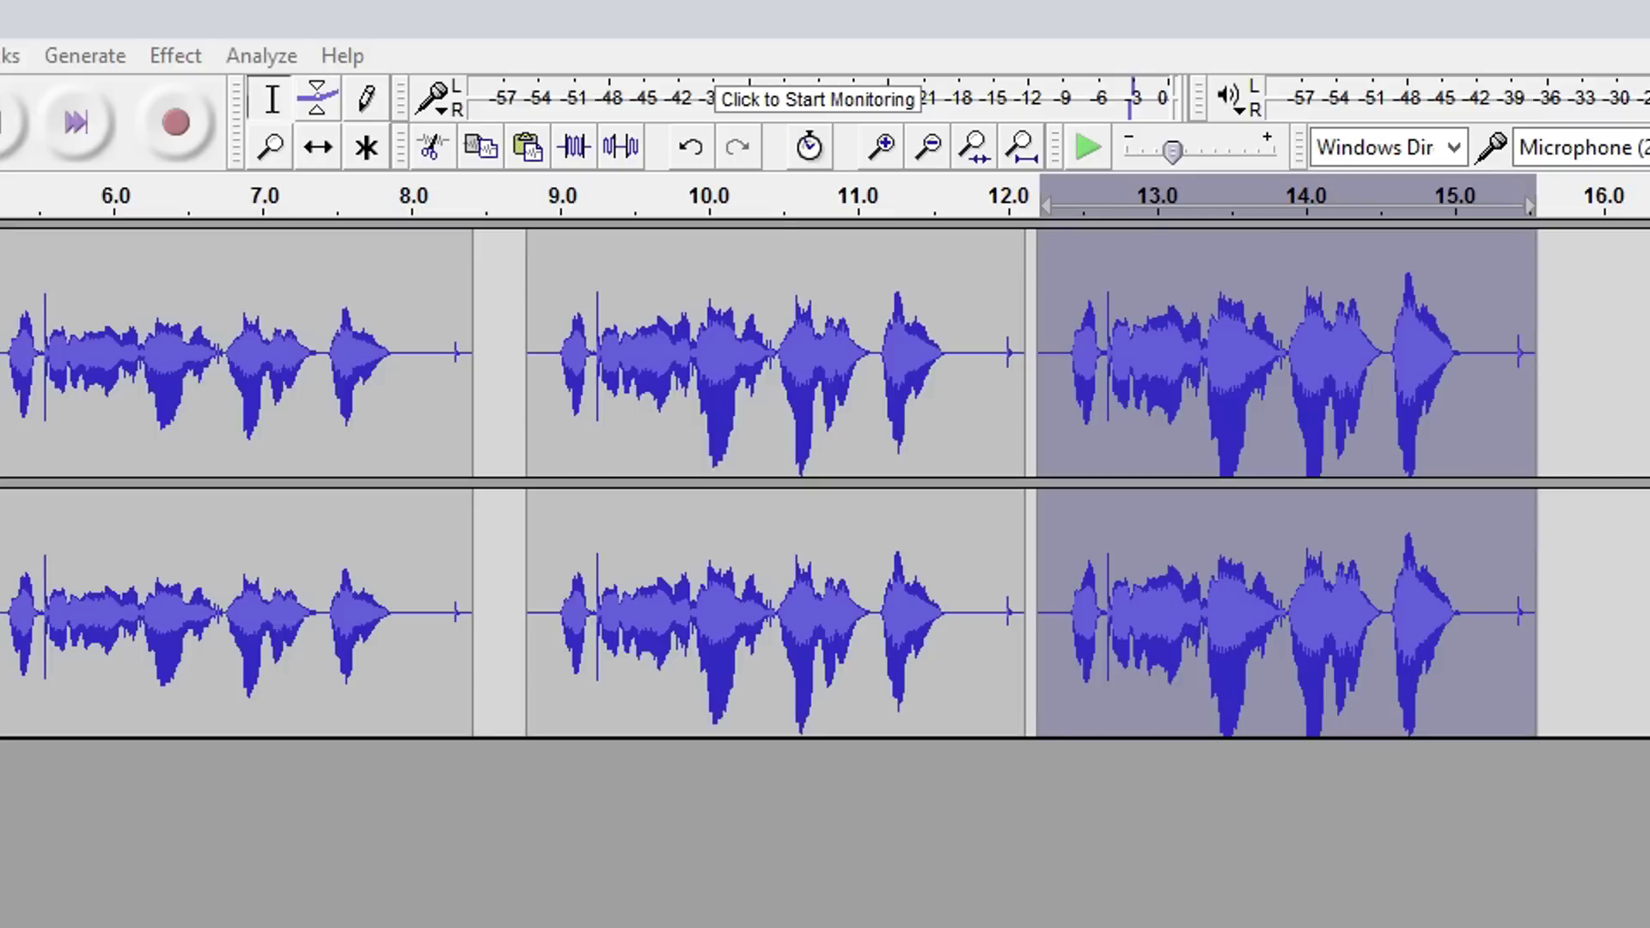
click(258, 27)
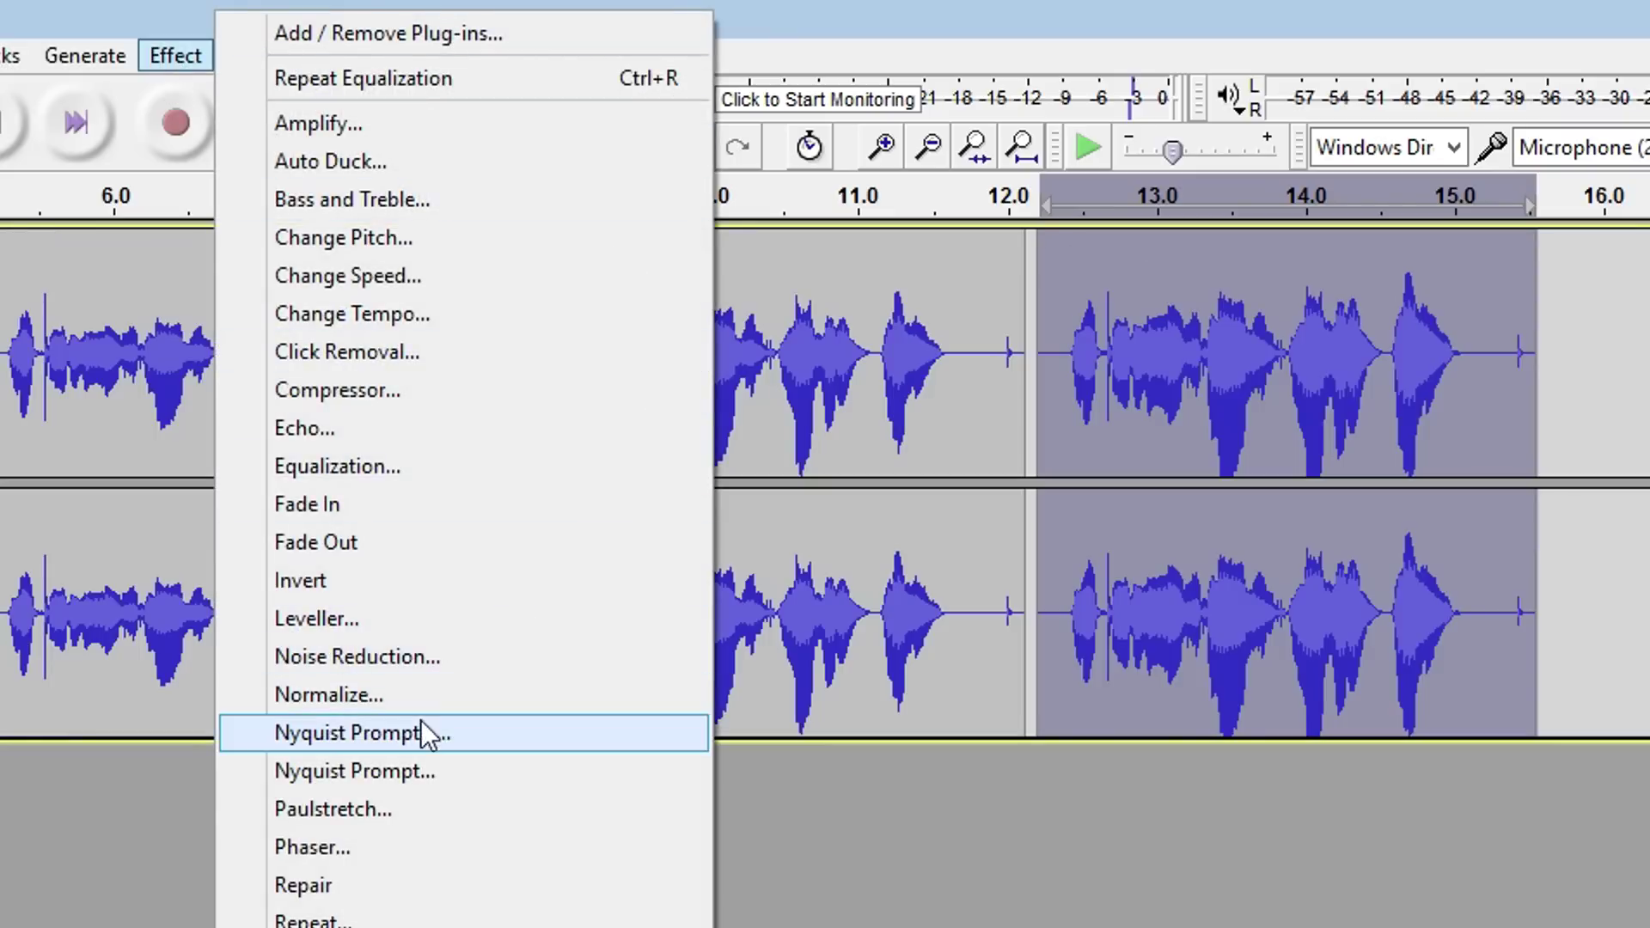
click(405, 472)
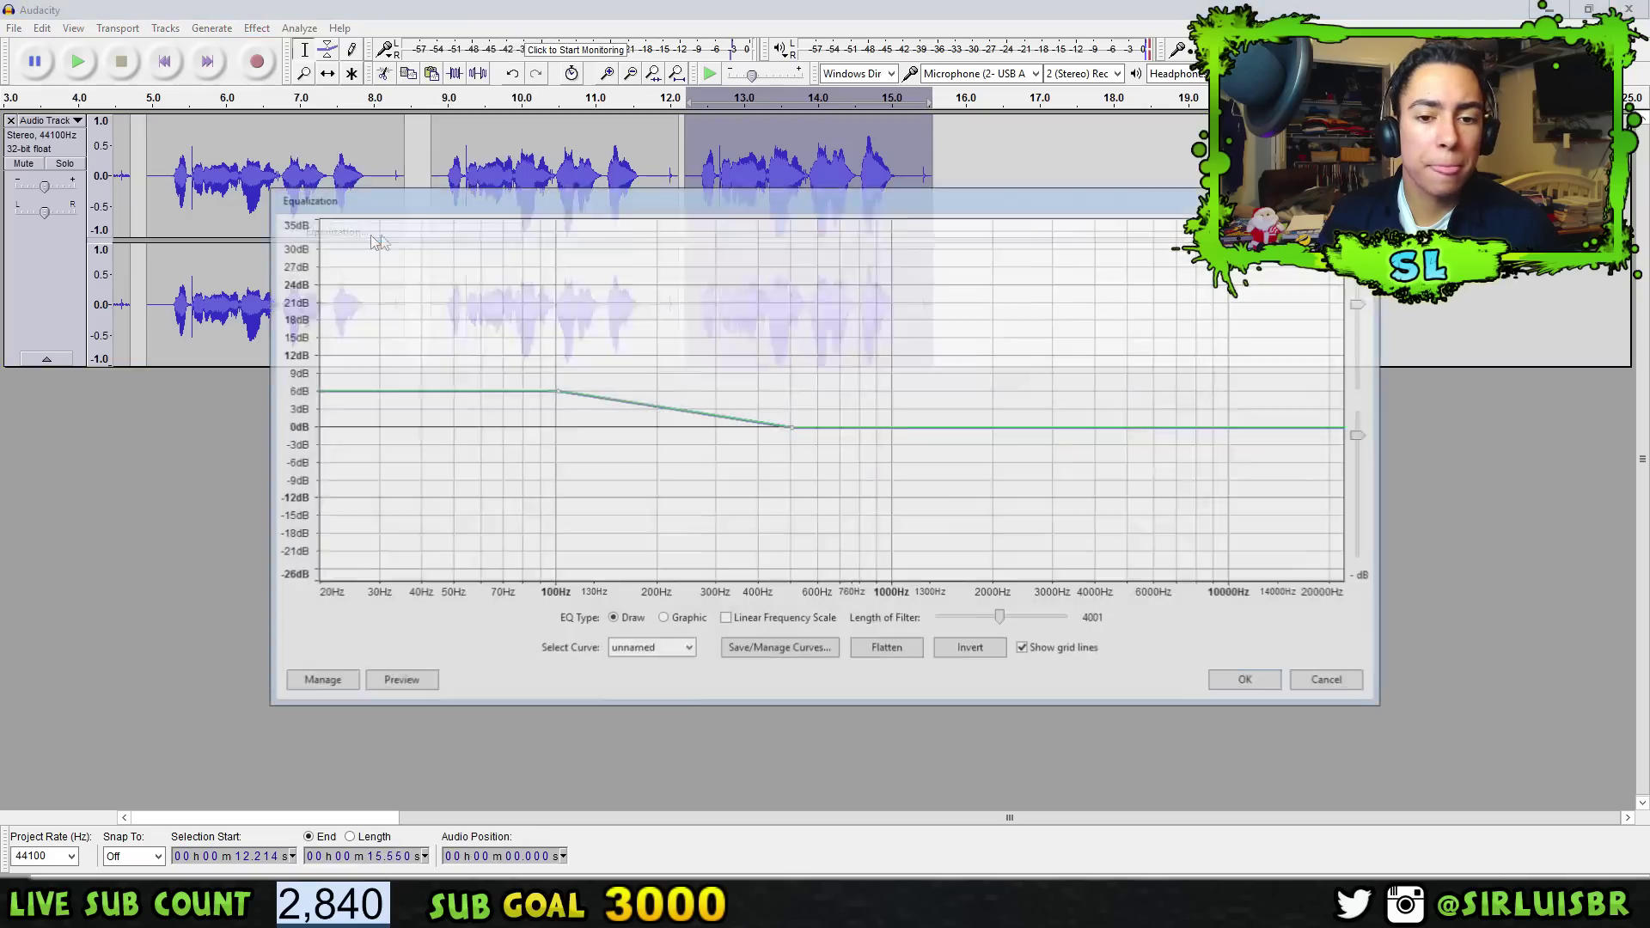
drag(694, 203, 687, 75)
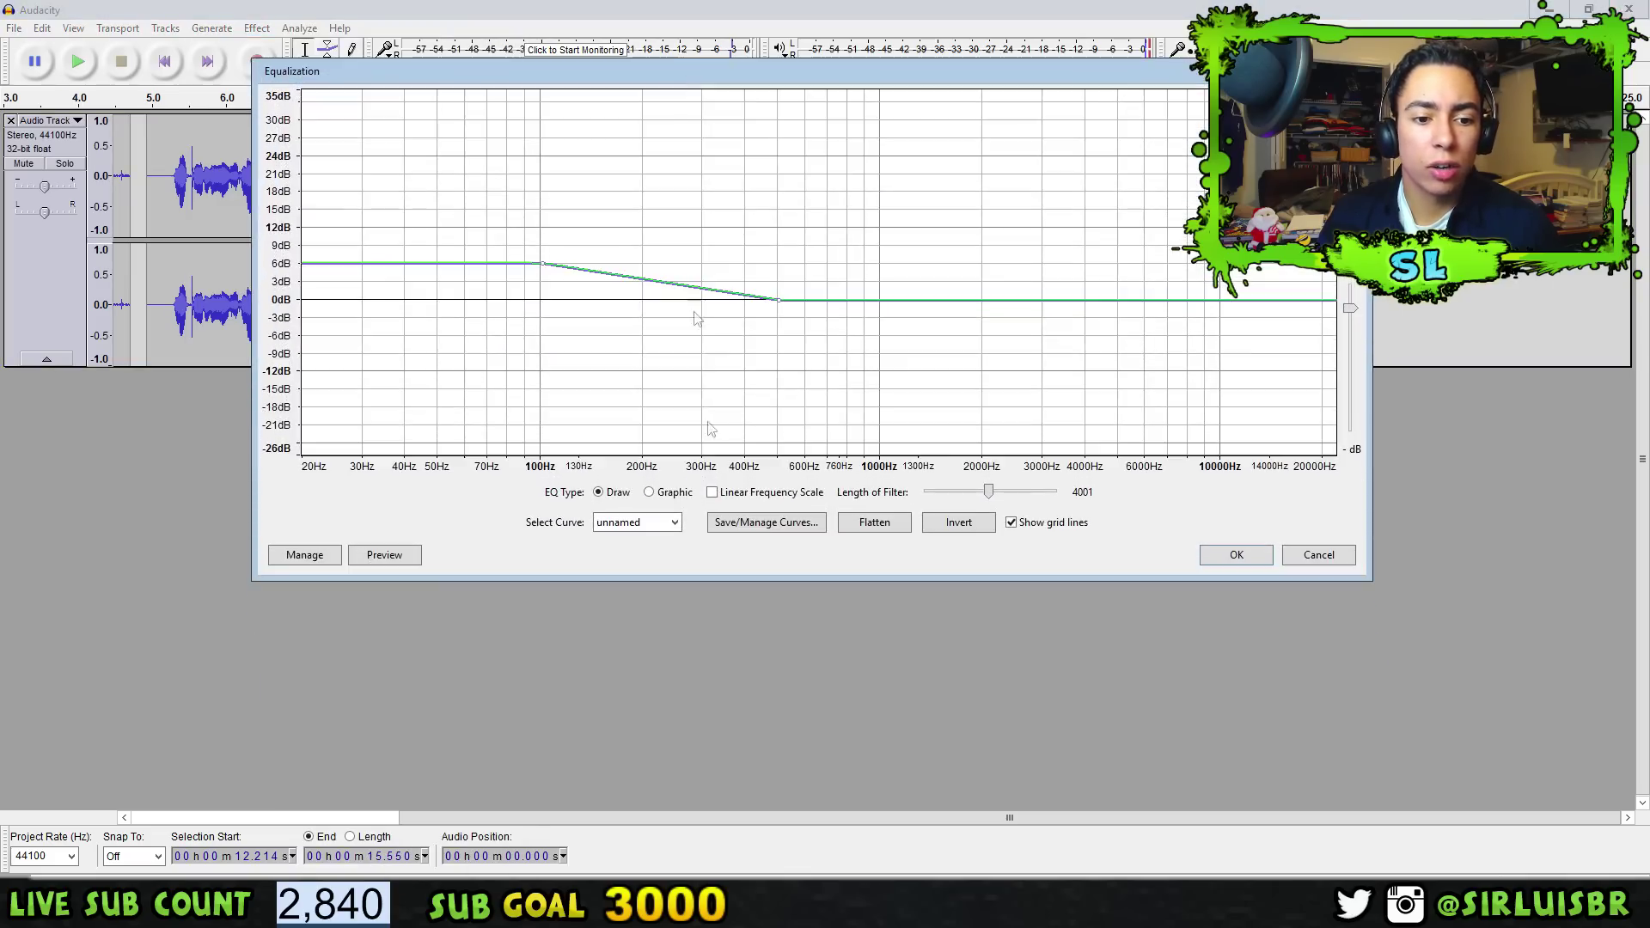
click(853, 581)
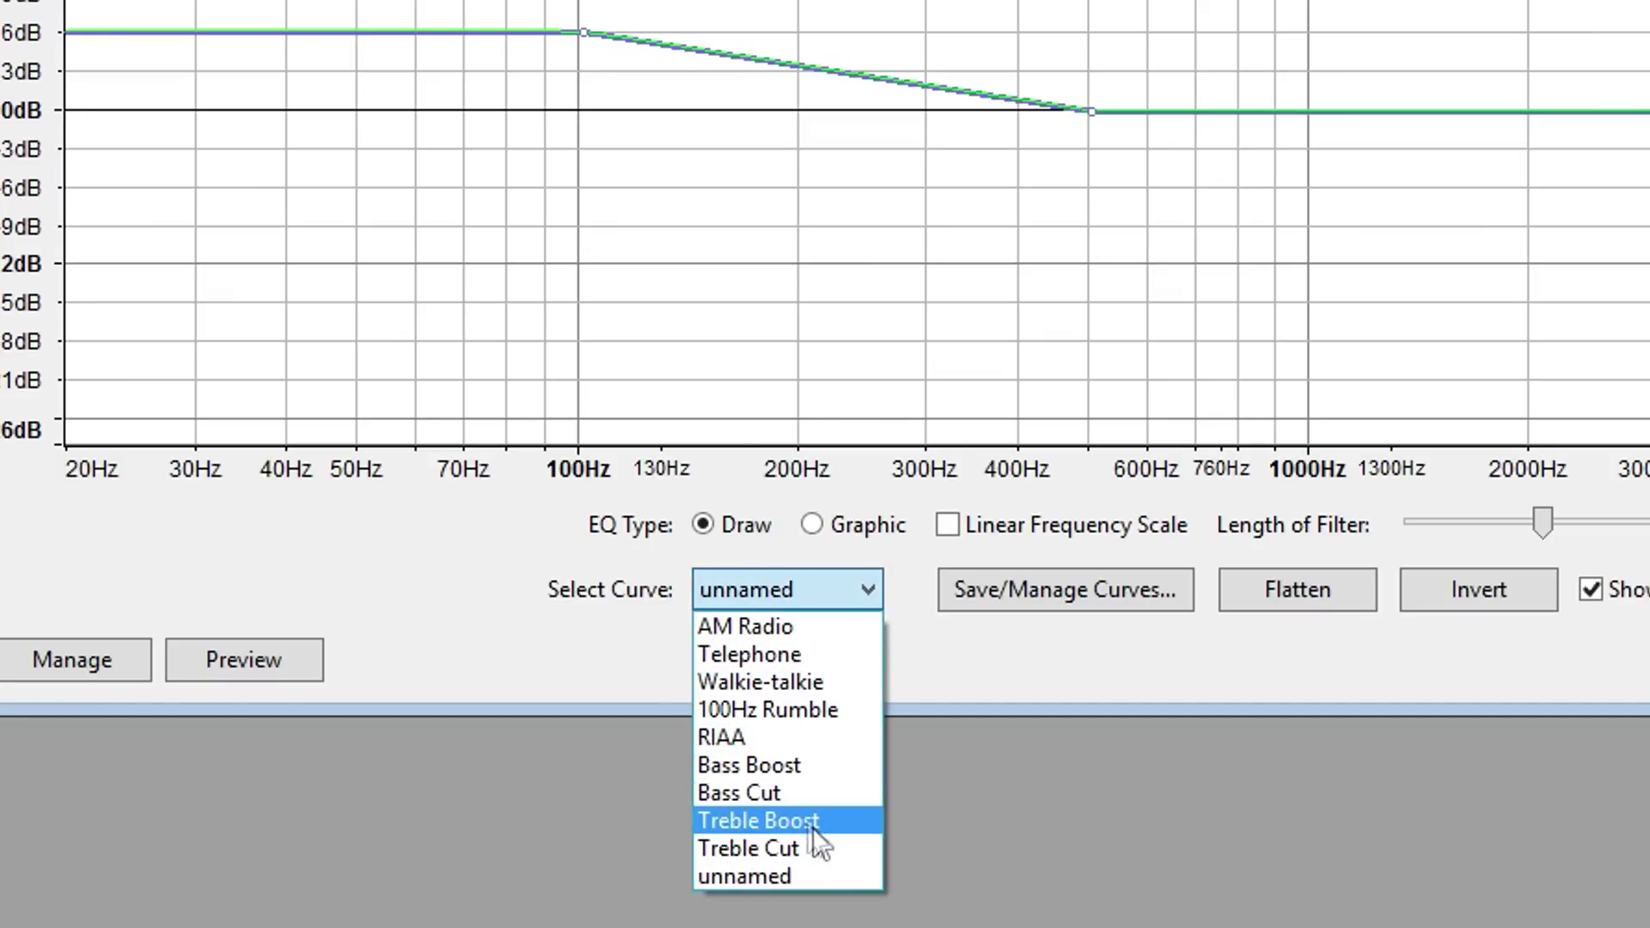
click(813, 828)
drag(1006, 77, 787, 89)
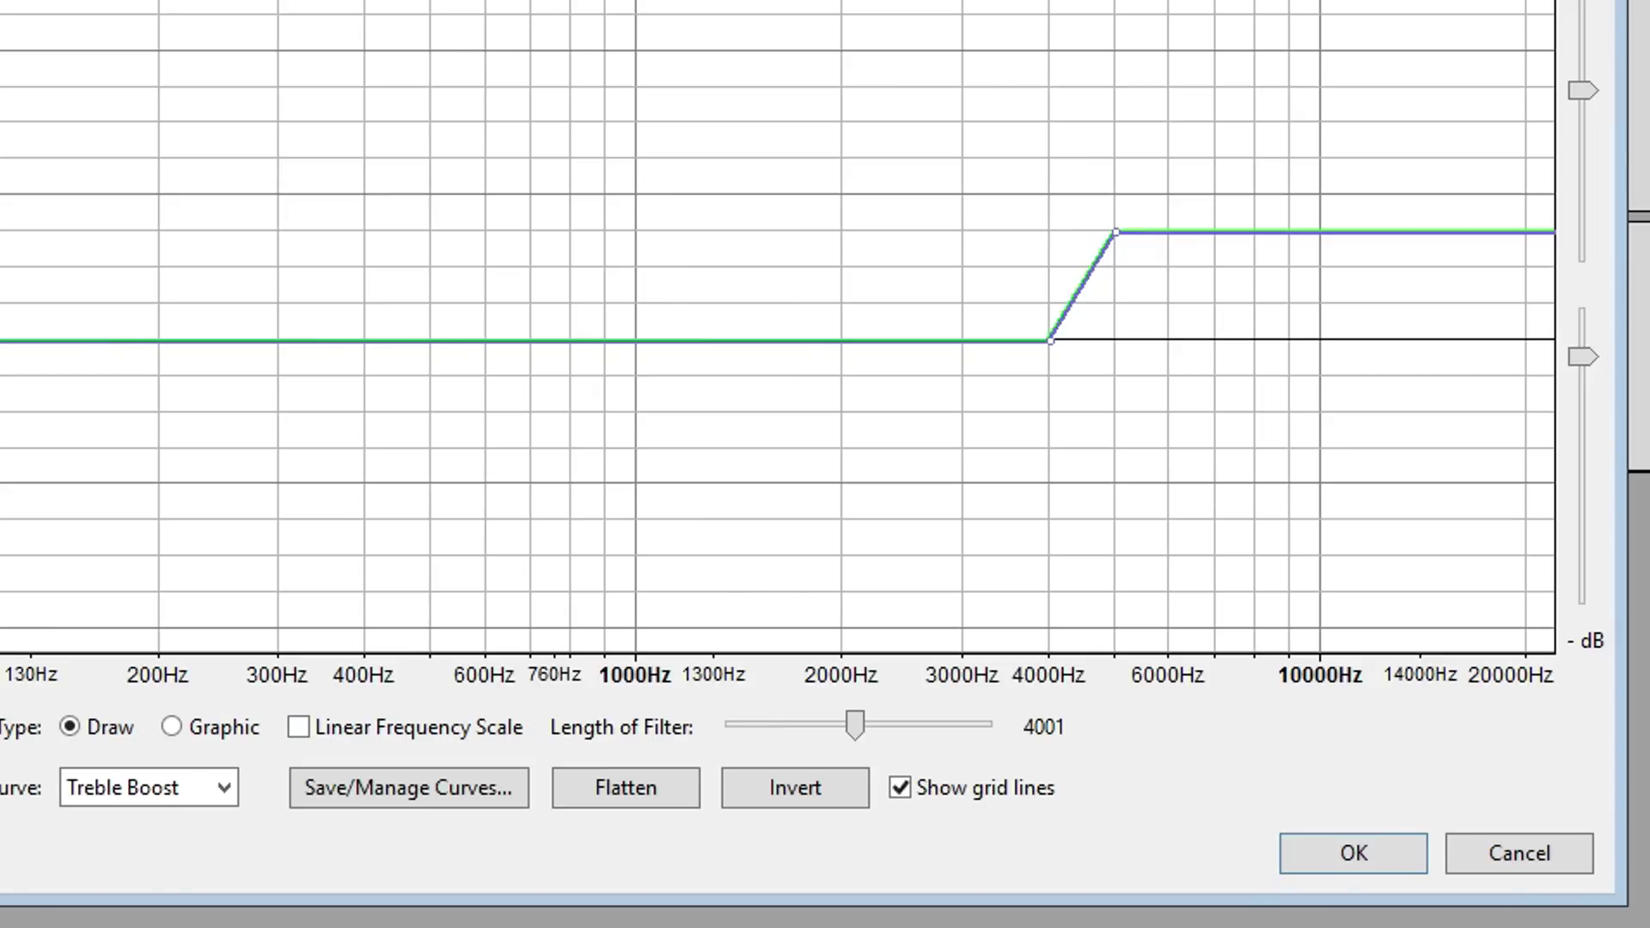
drag(1116, 232, 1115, 263)
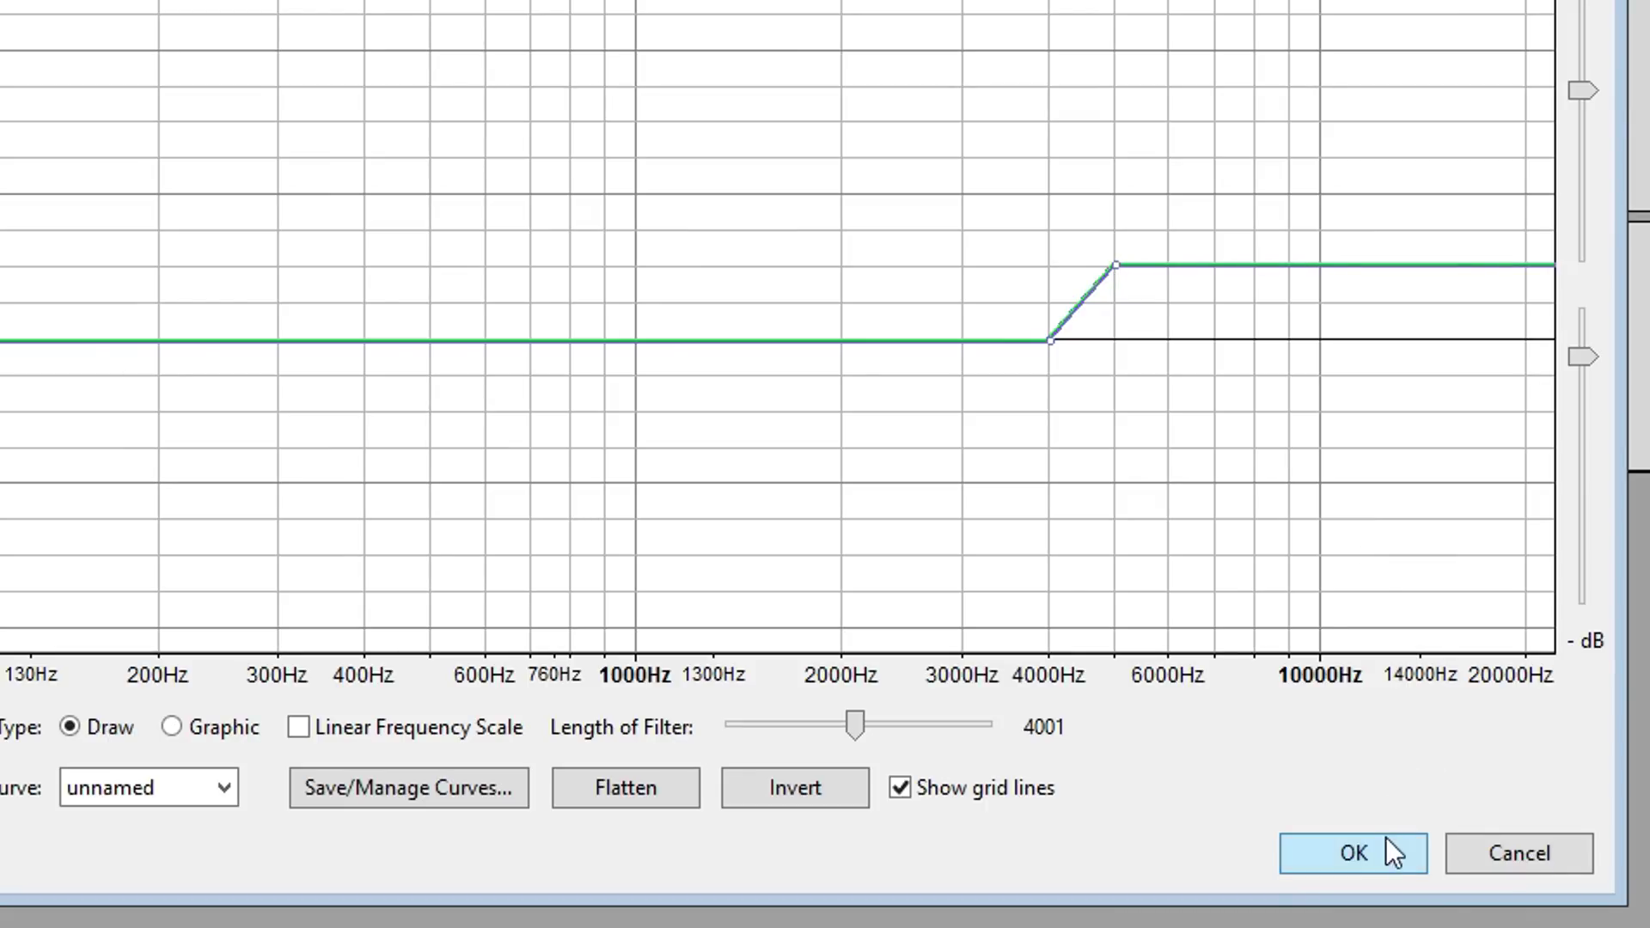
click(1385, 851)
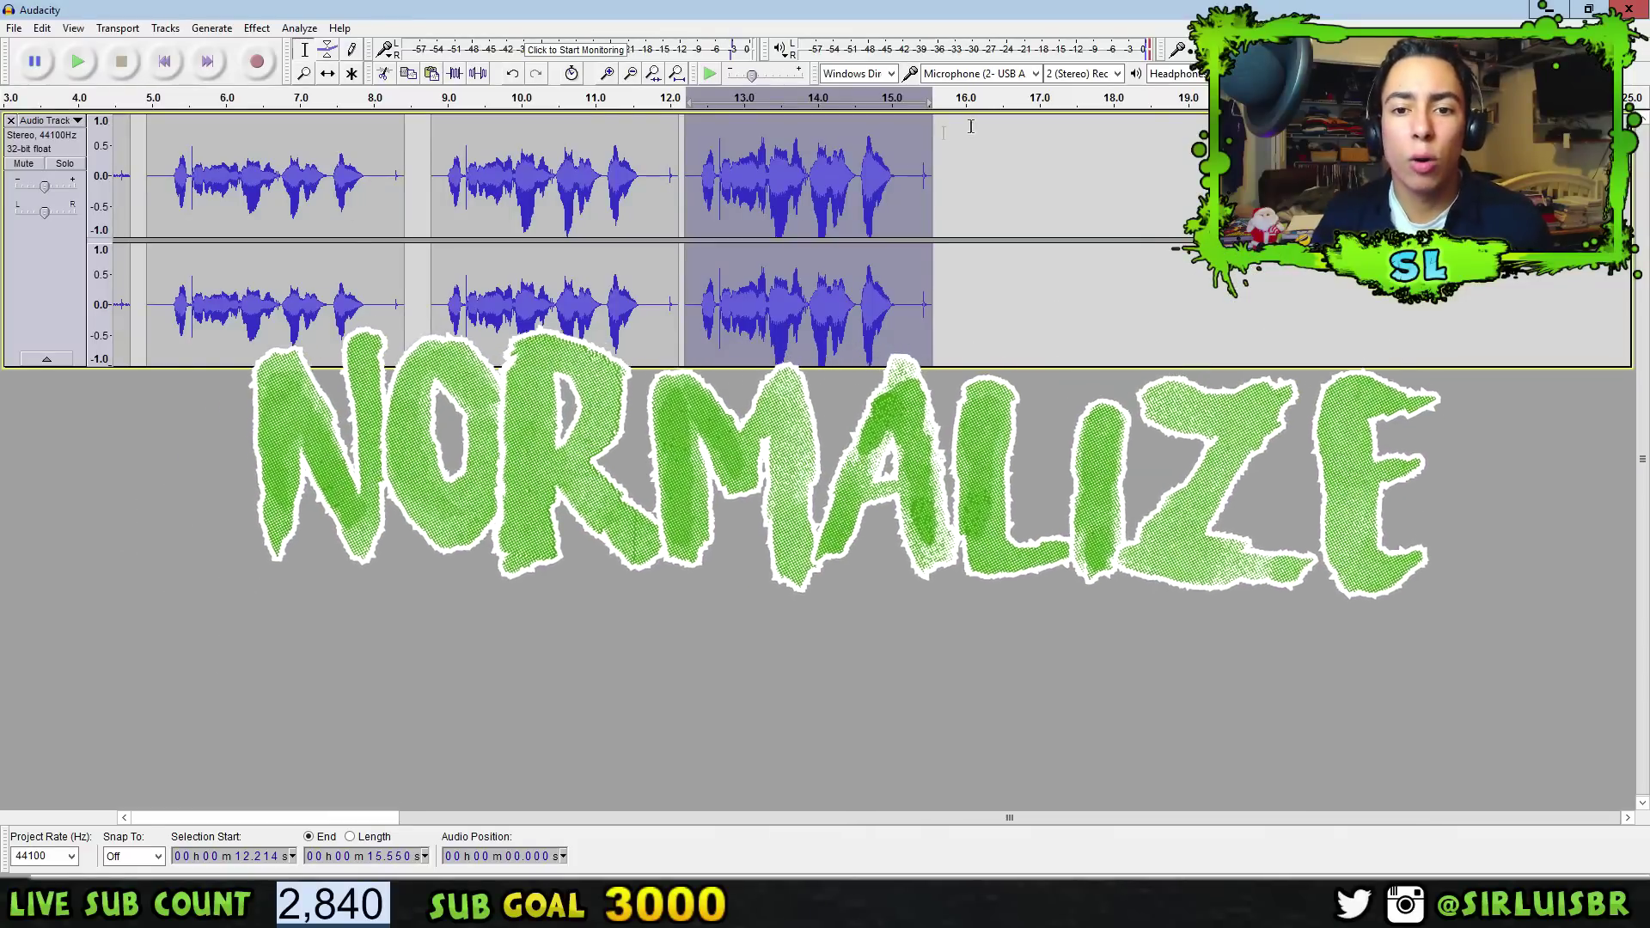
Normalize the fourth clip to a -1.0 dB peak with DC offset removed.
click(257, 28)
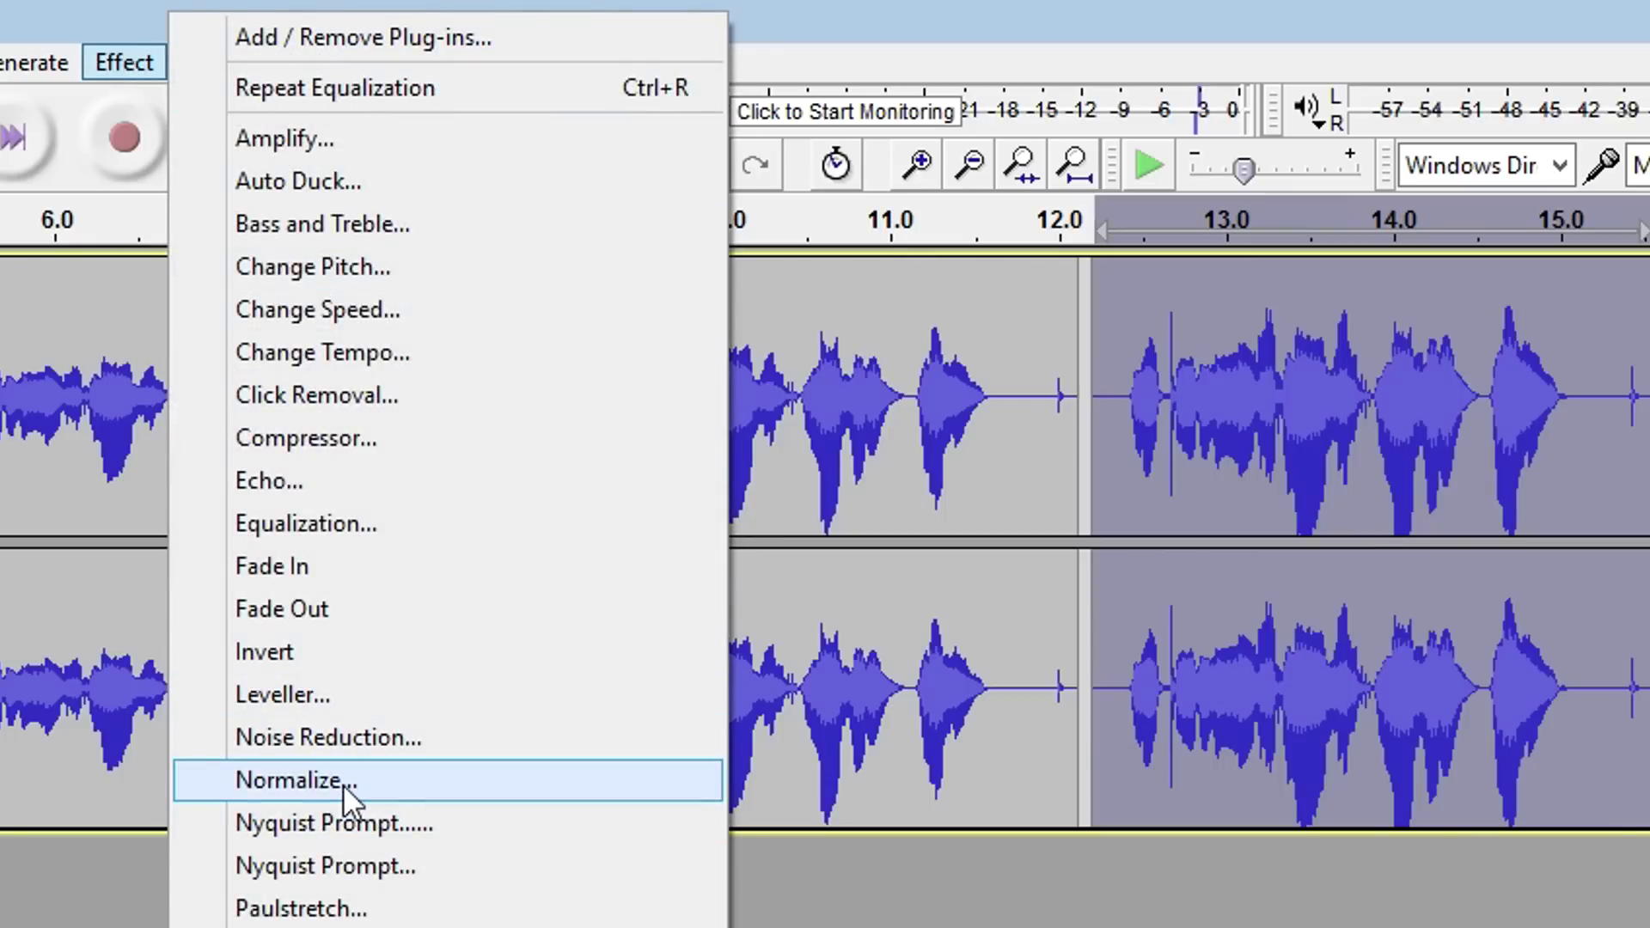
click(383, 780)
drag(1310, 876, 1170, 481)
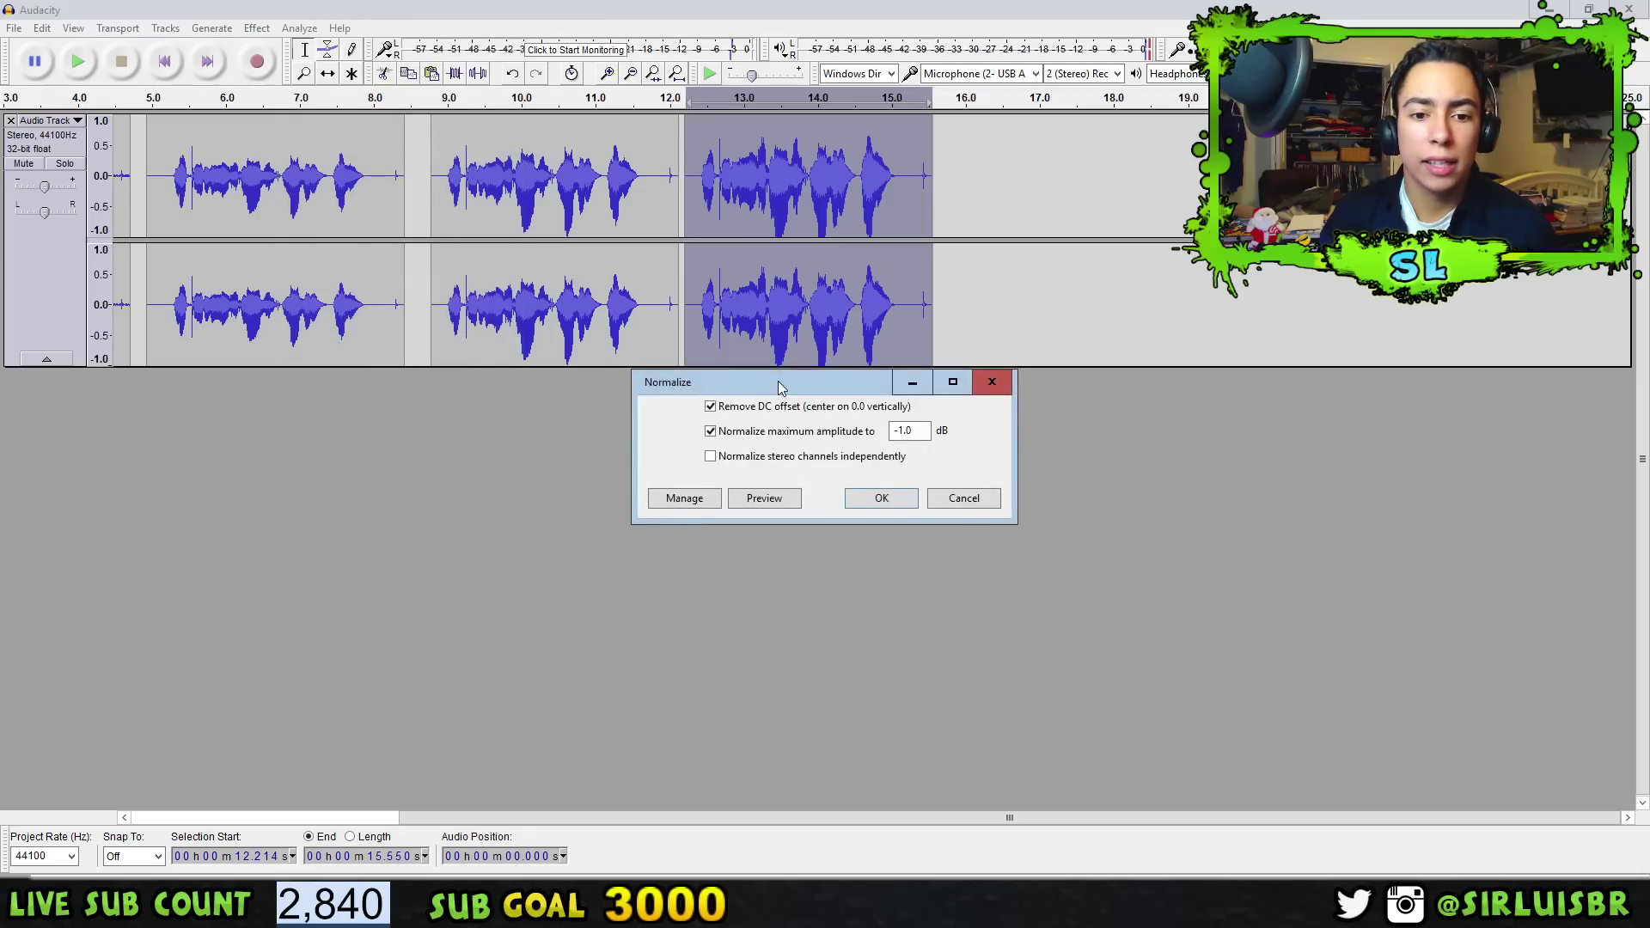
drag(660, 38, 710, 339)
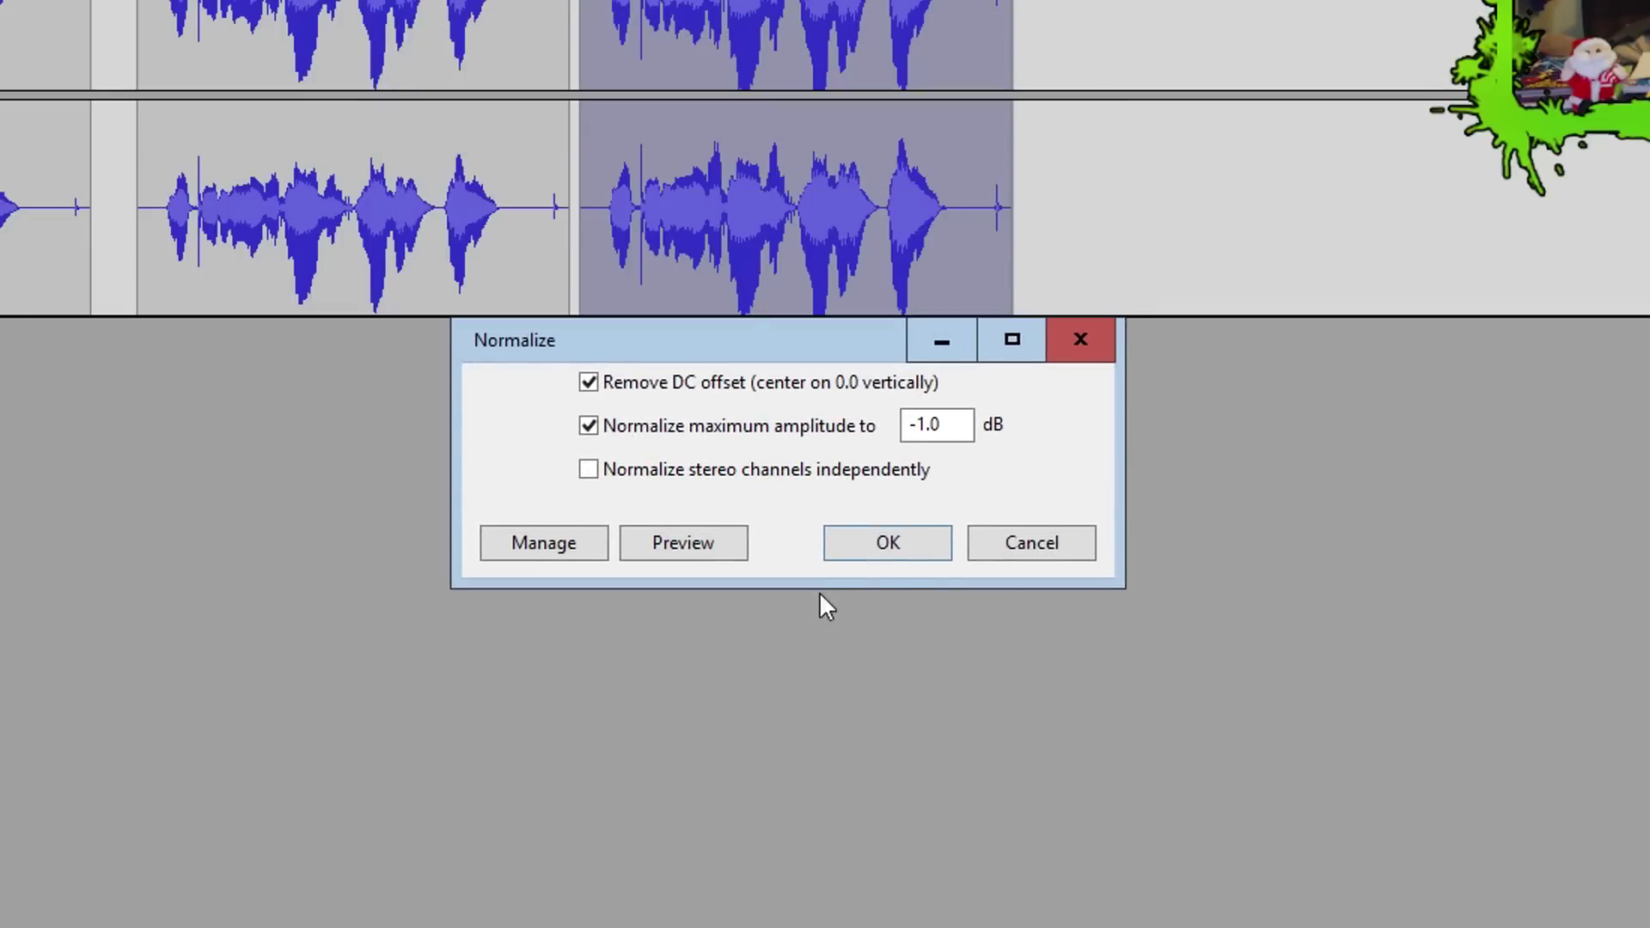
click(897, 553)
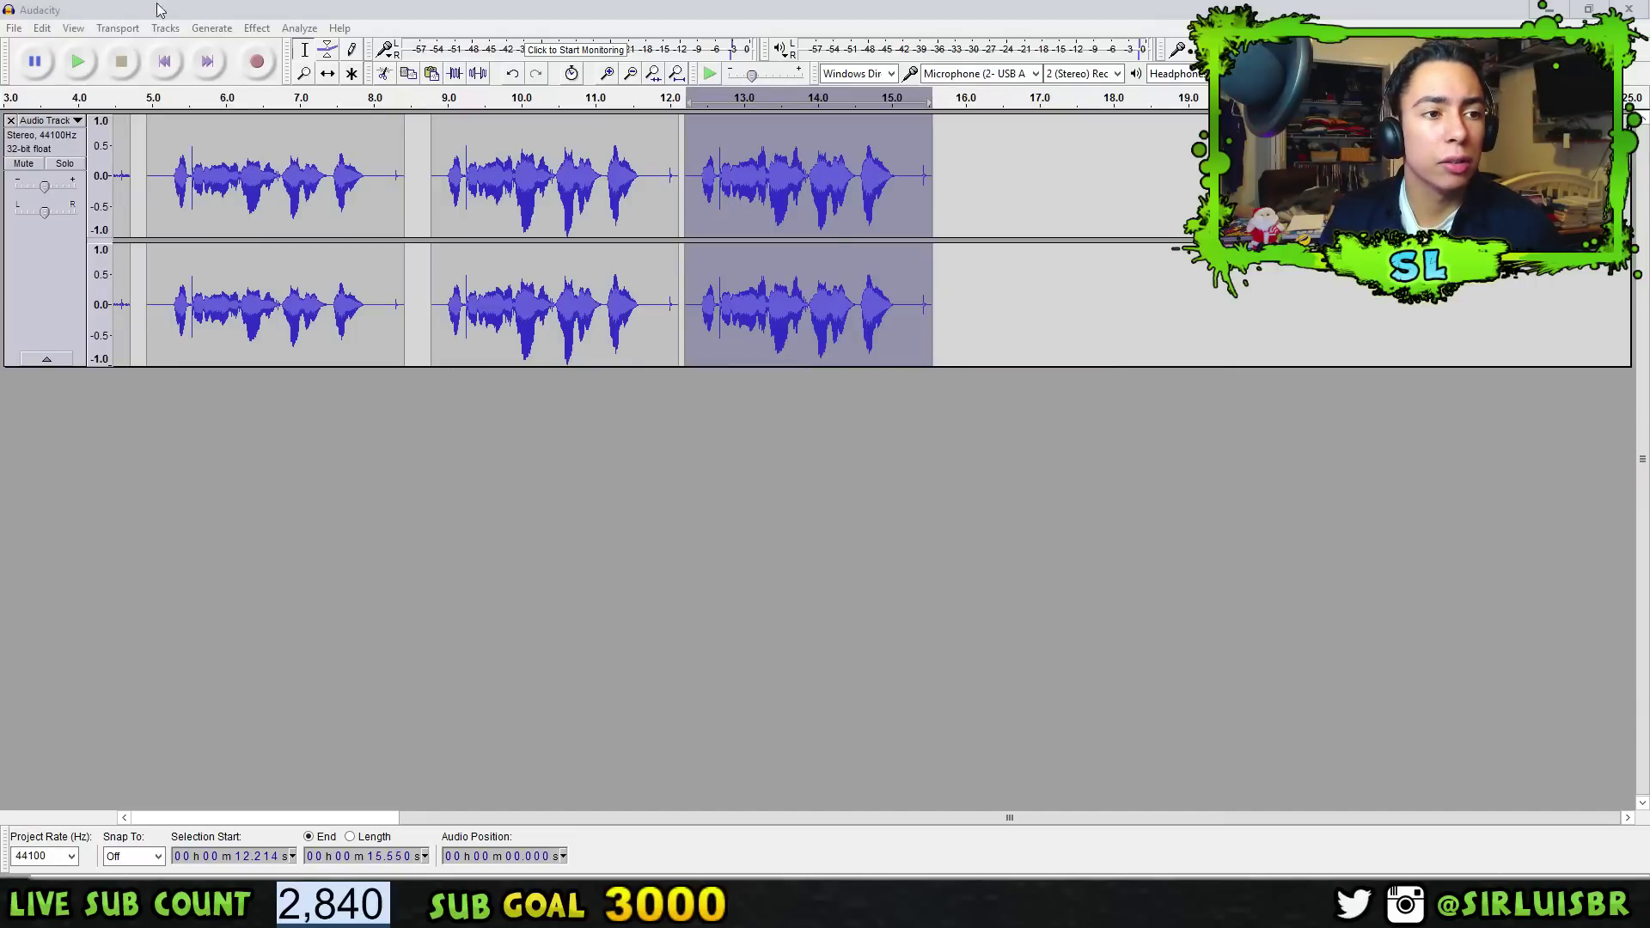
Raise the fourth clip's level by 1.0 dB with Amplify.
click(256, 30)
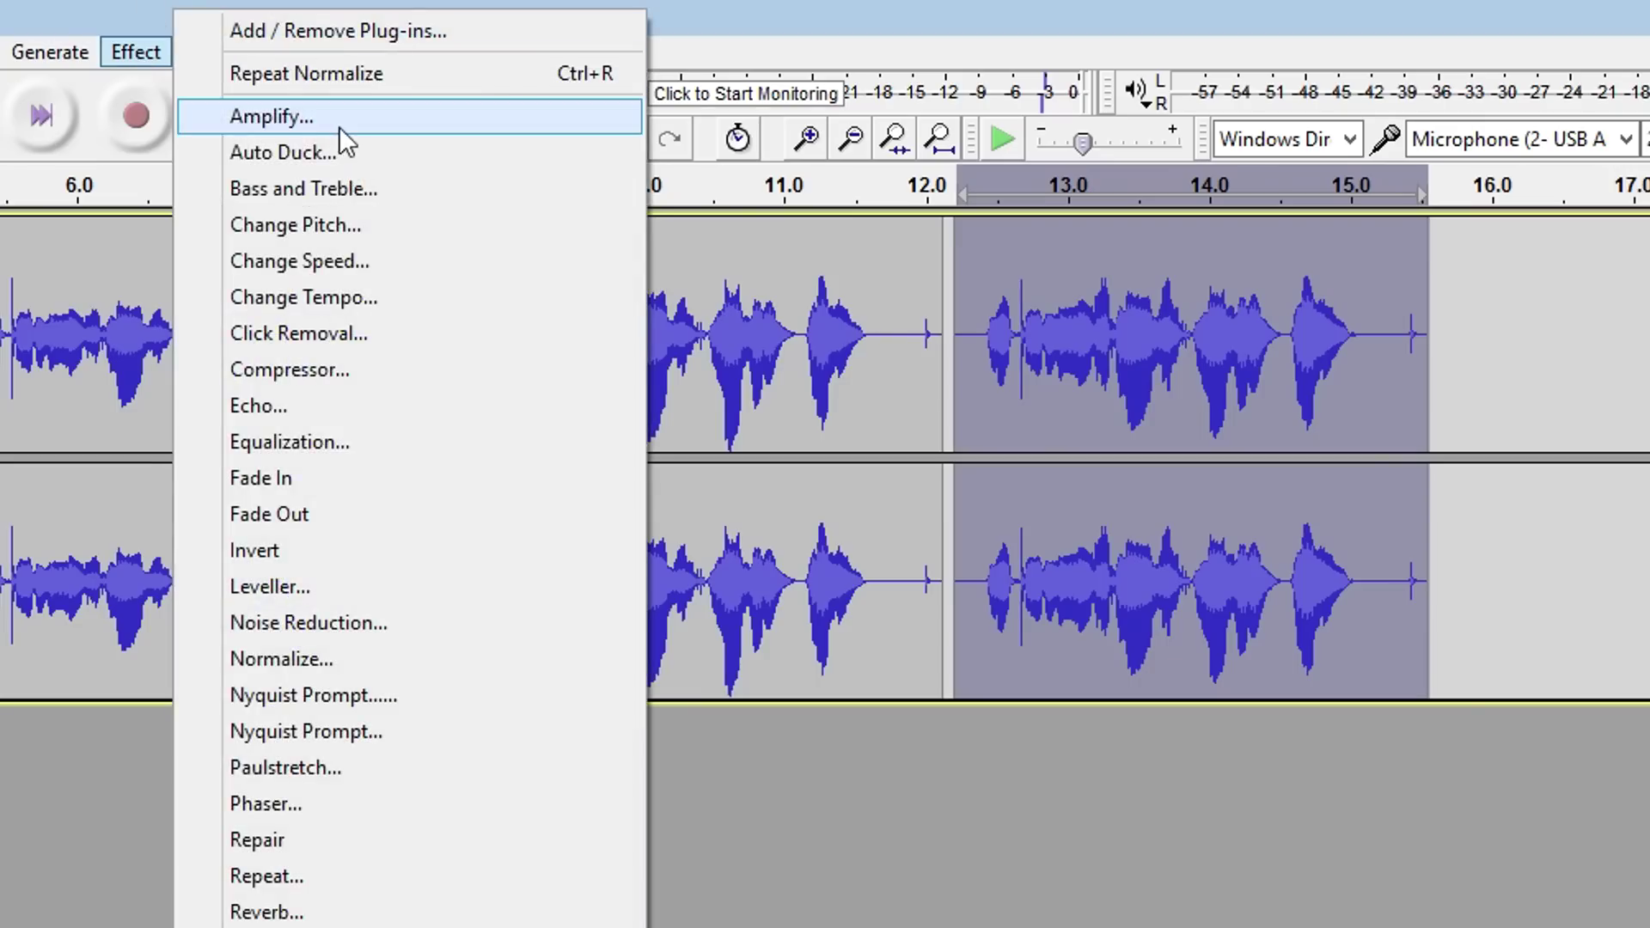
click(361, 62)
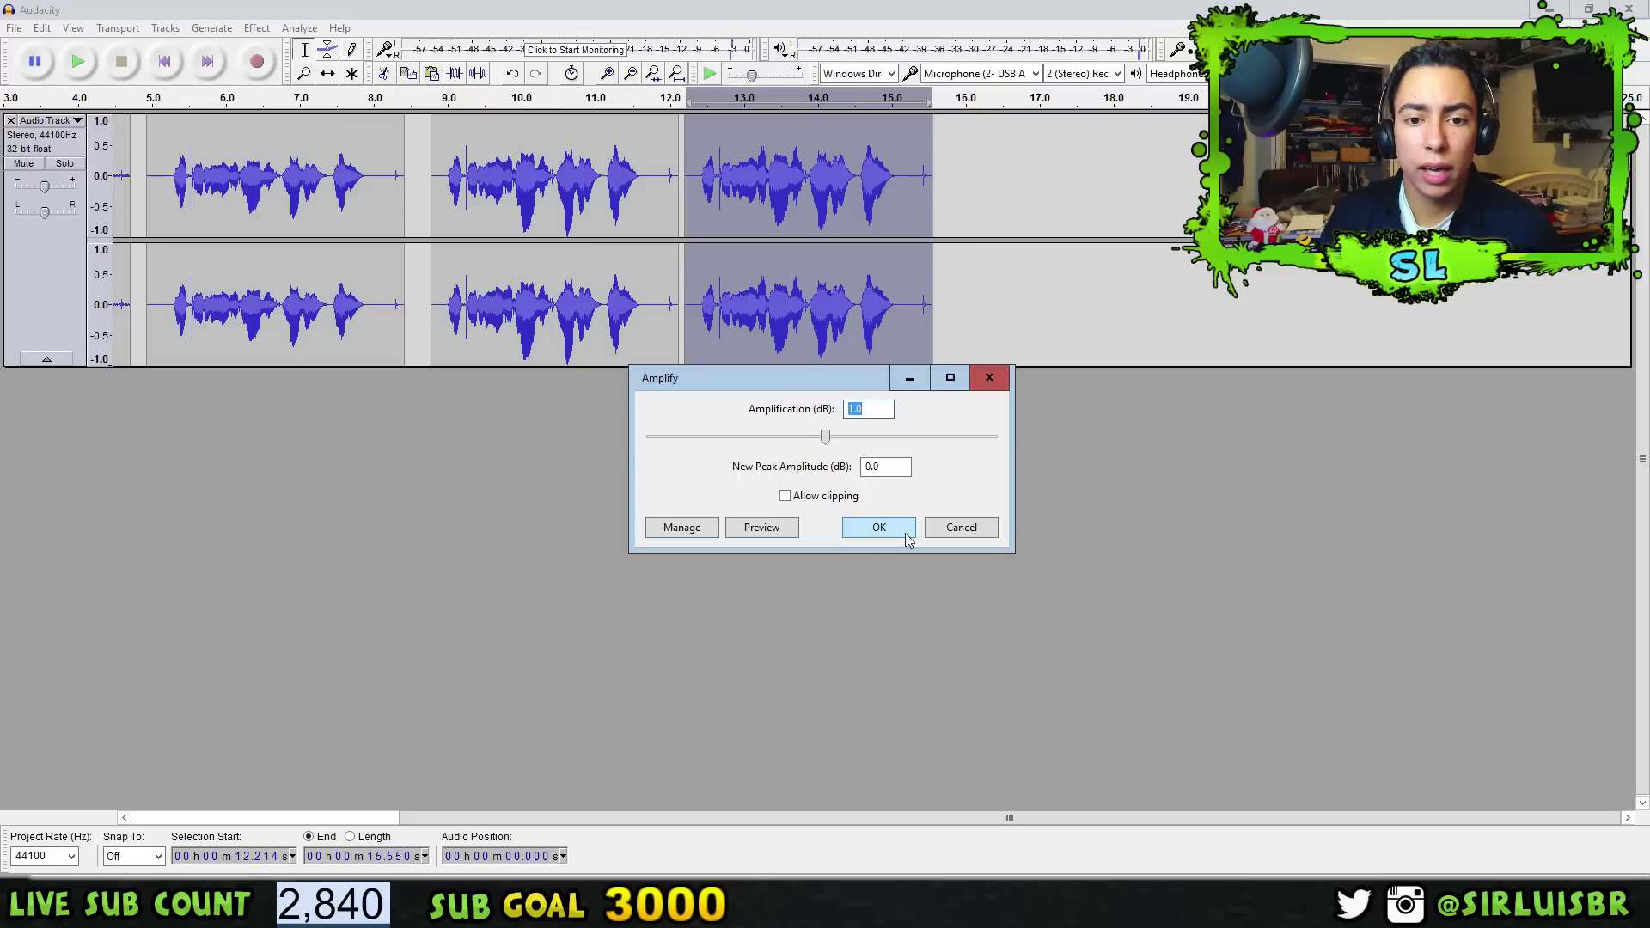
click(941, 572)
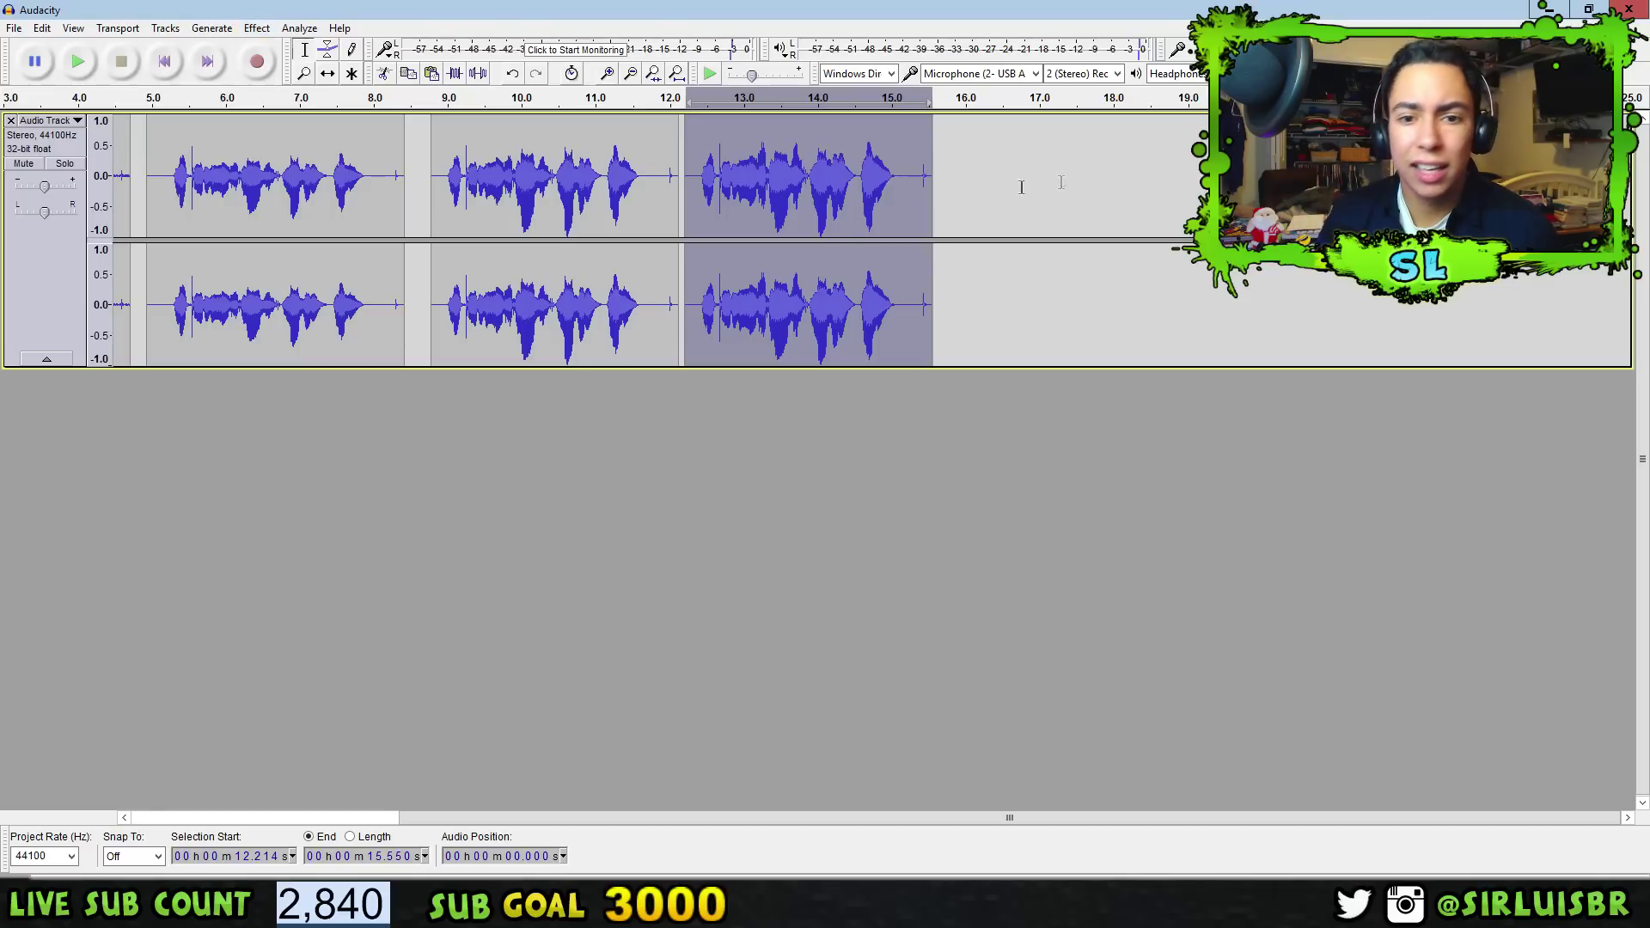
Apply Change Pitch at -2 percent (about 0.35 semitones lower) to the fourth clip.
click(264, 29)
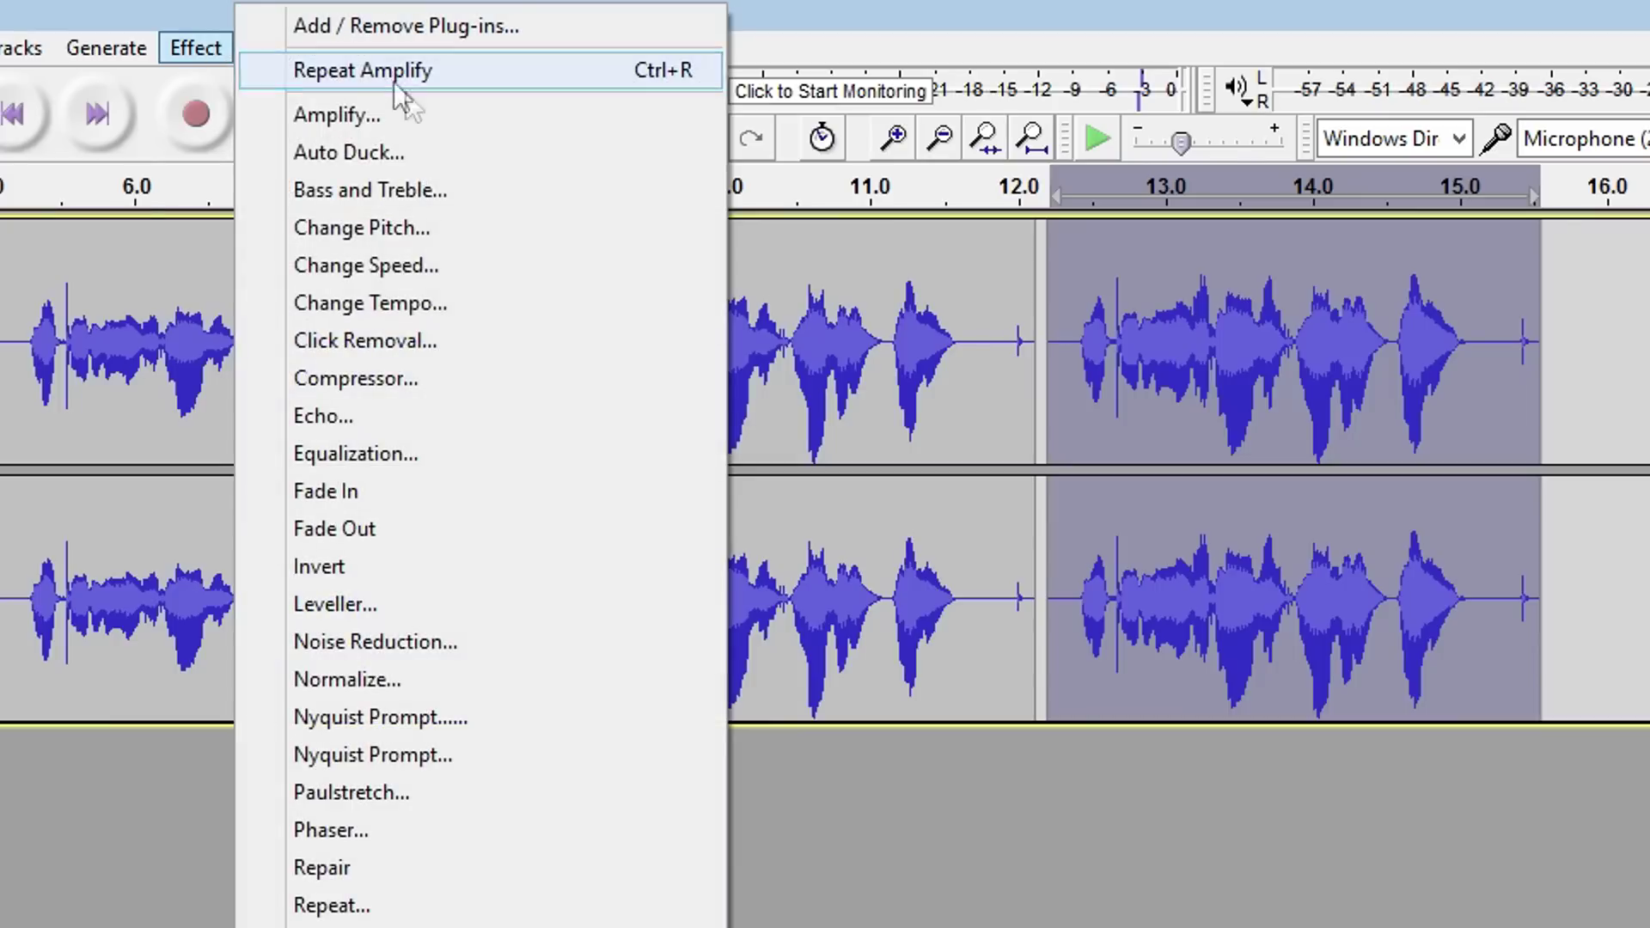
click(468, 225)
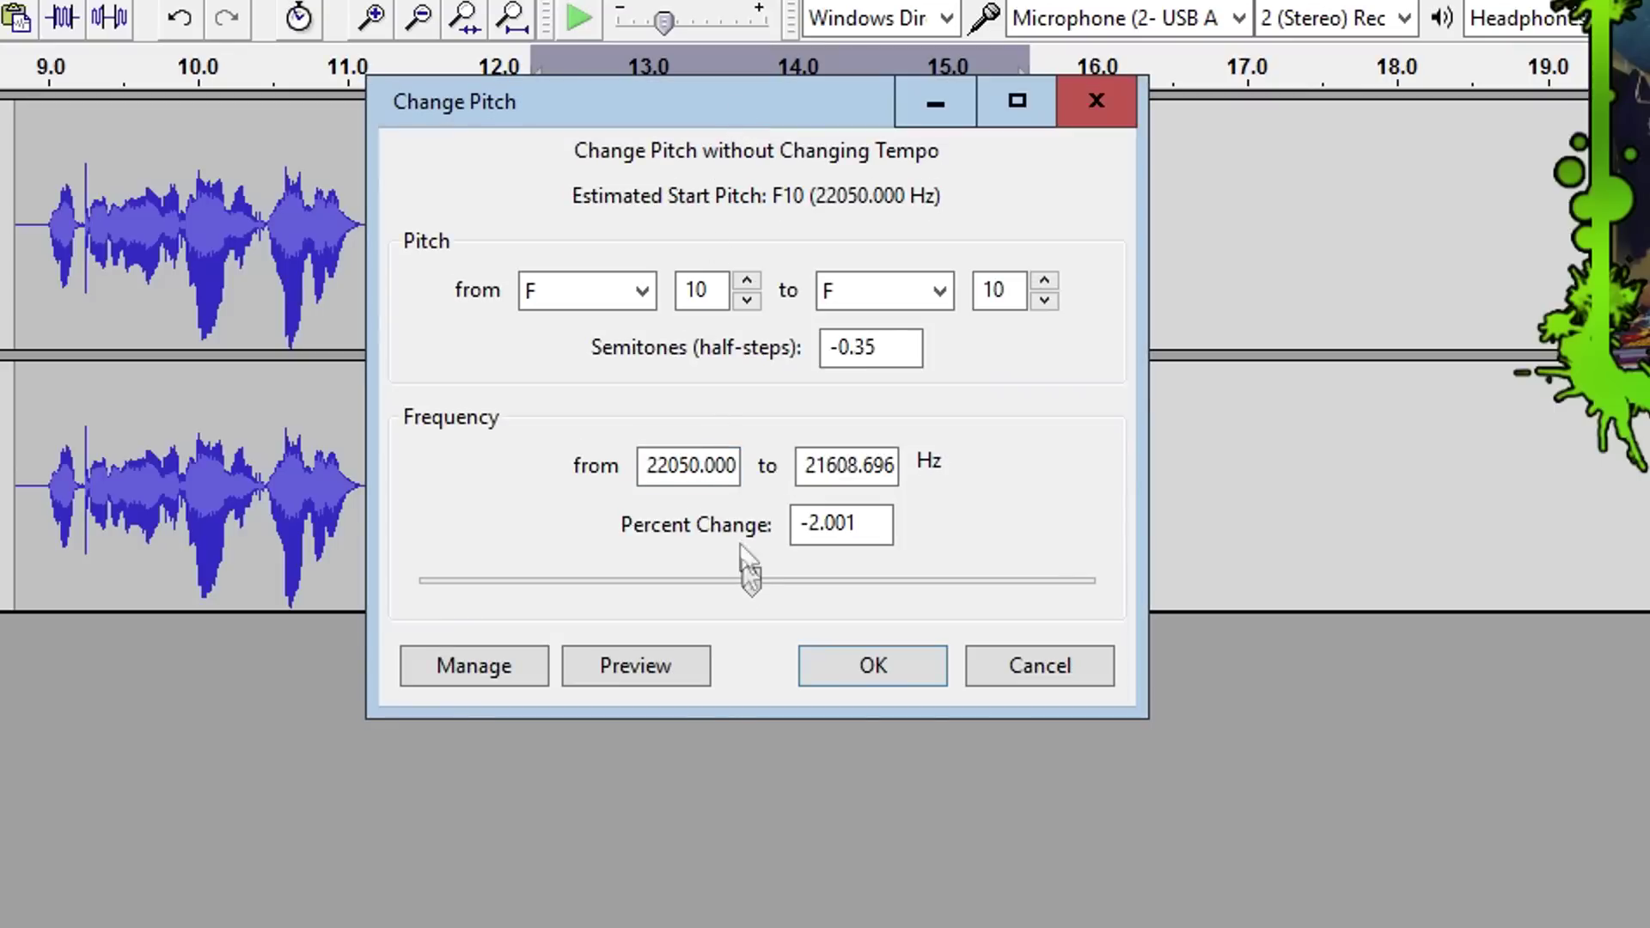
mouse_move(749, 580)
mouse_down()
mouse_move(657, 586)
mouse_move(734, 555)
mouse_move(751, 559)
mouse_move(665, 566)
mouse_move(875, 581)
mouse_move(751, 587)
mouse_up()
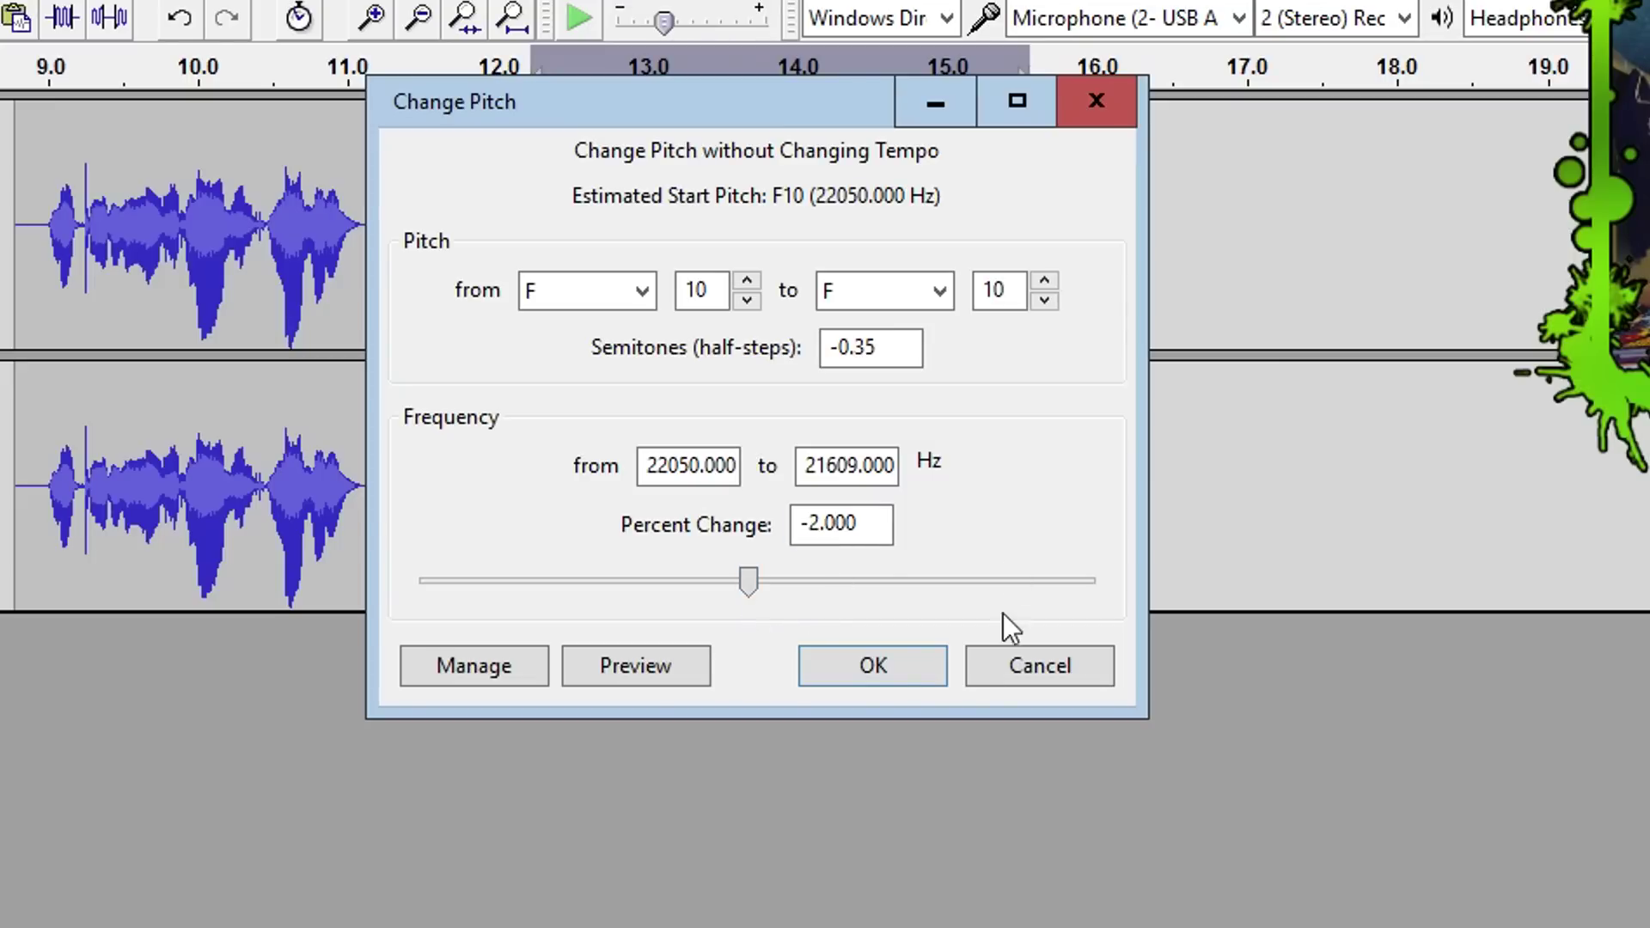
click(905, 674)
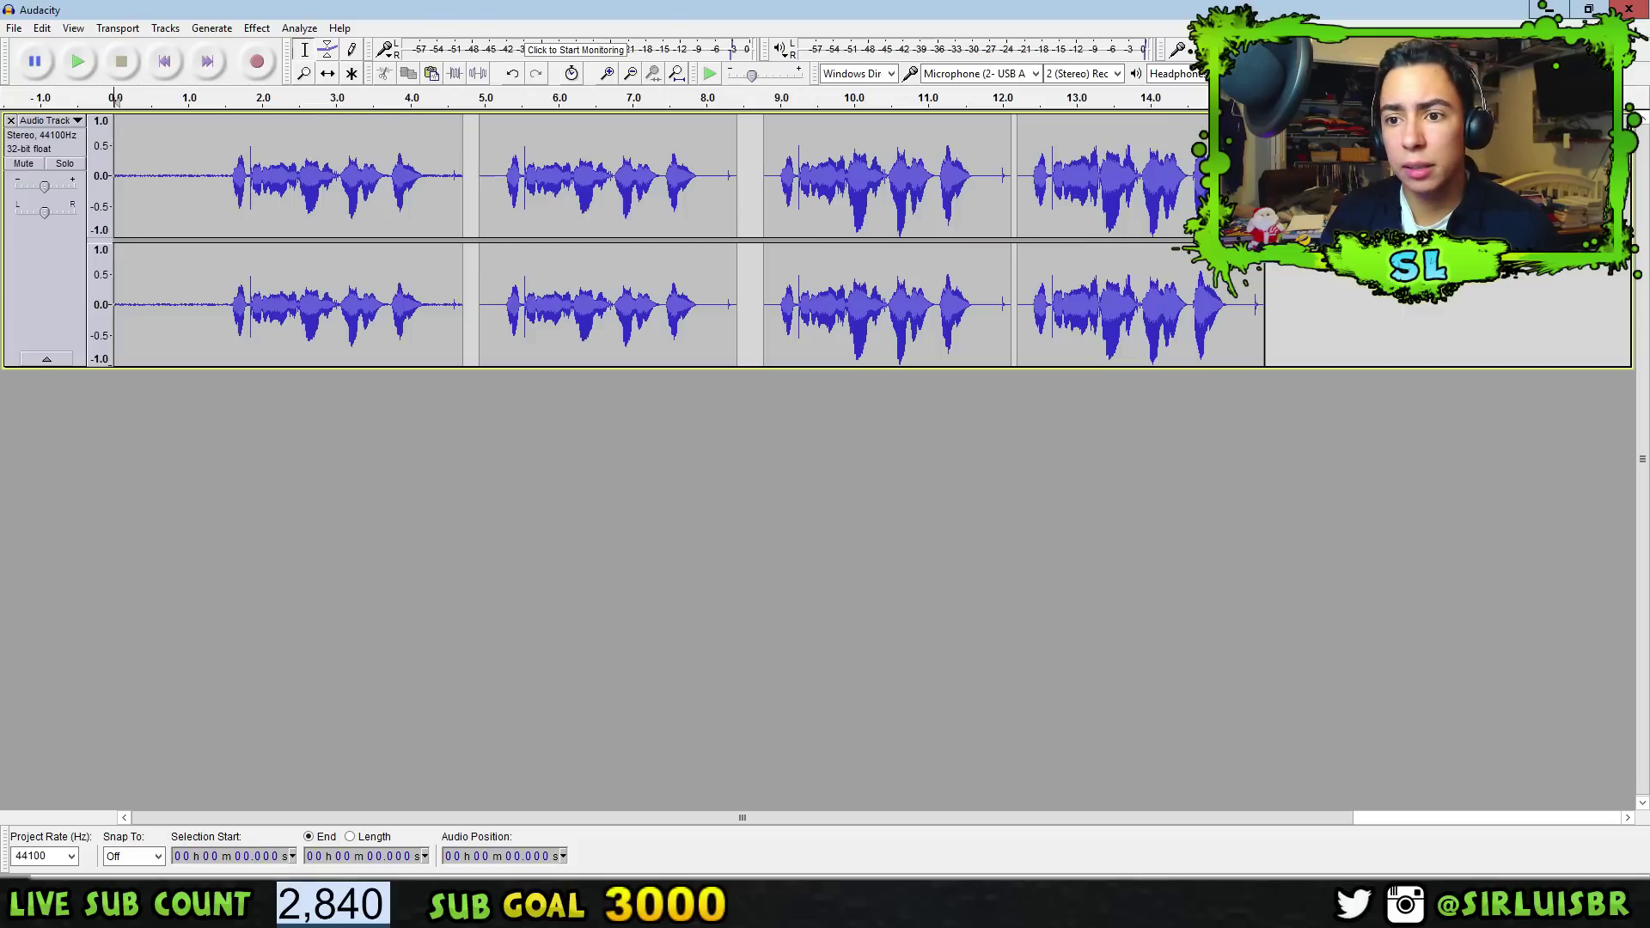
Select all four processed speech clips and play the whole track from the start.
key(ctrl+a)
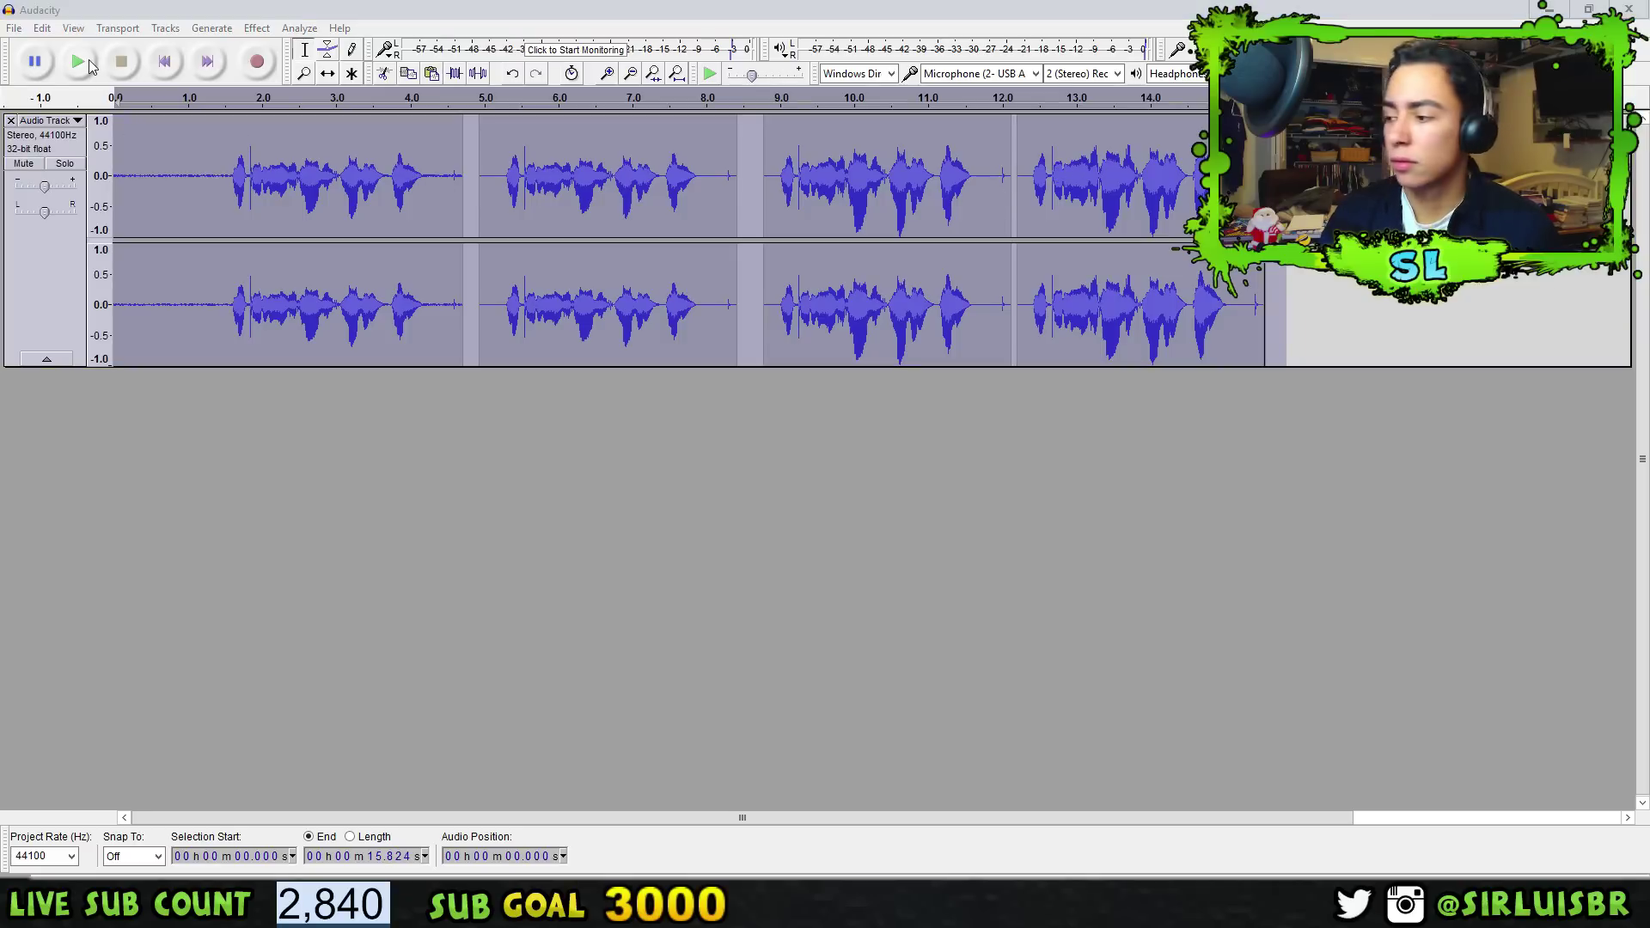
click(89, 59)
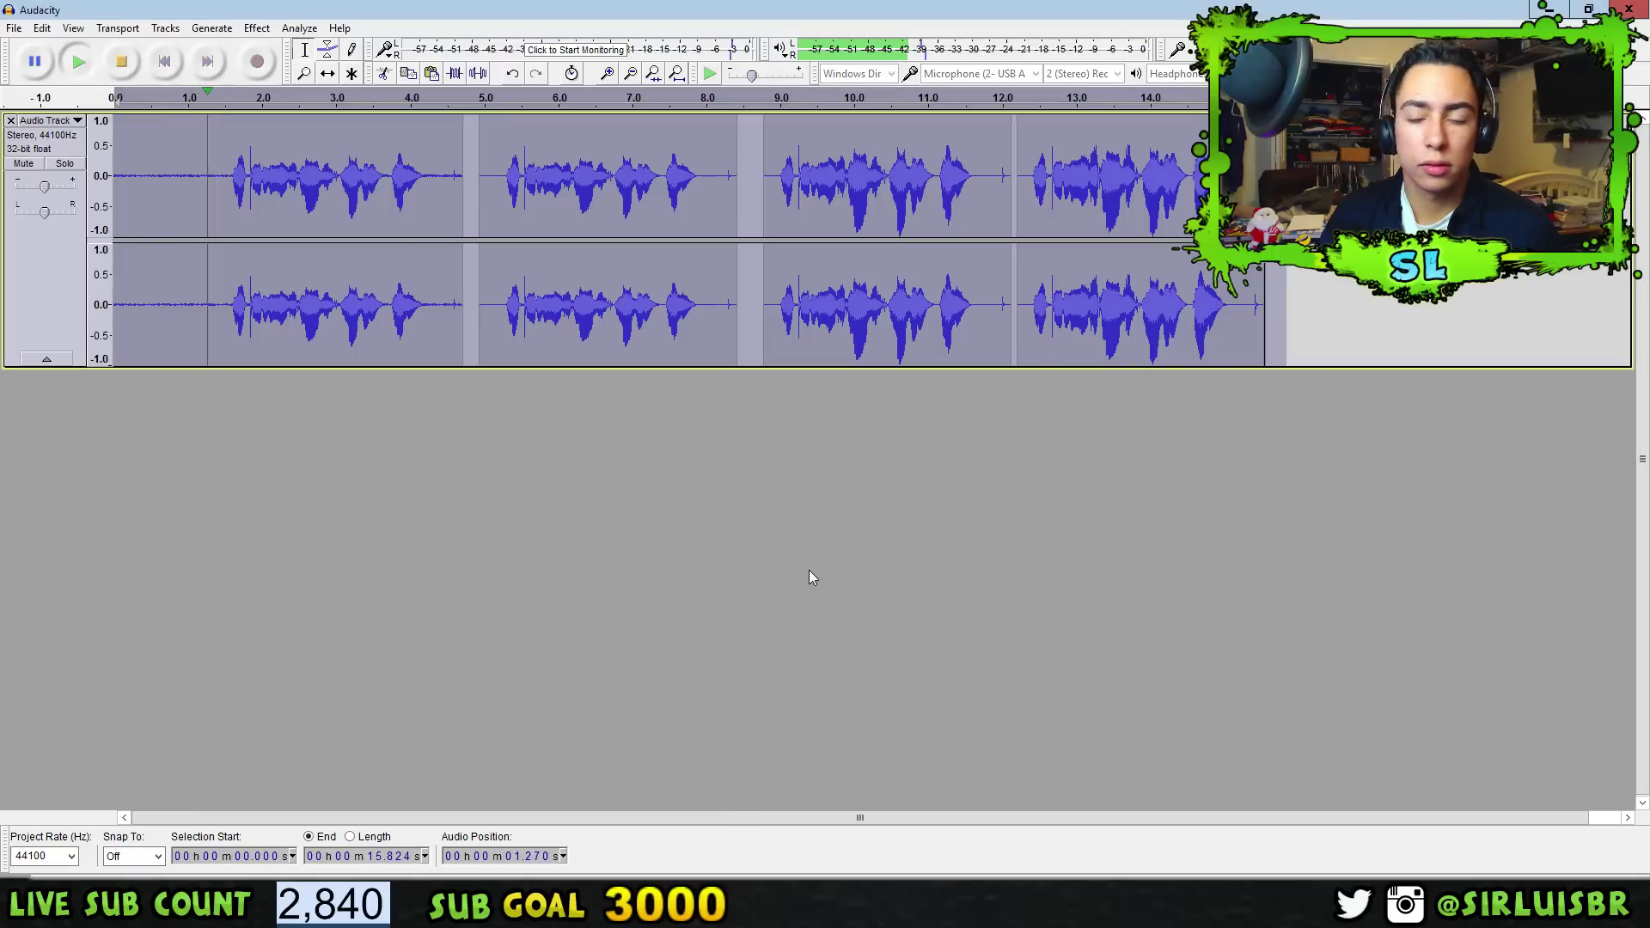